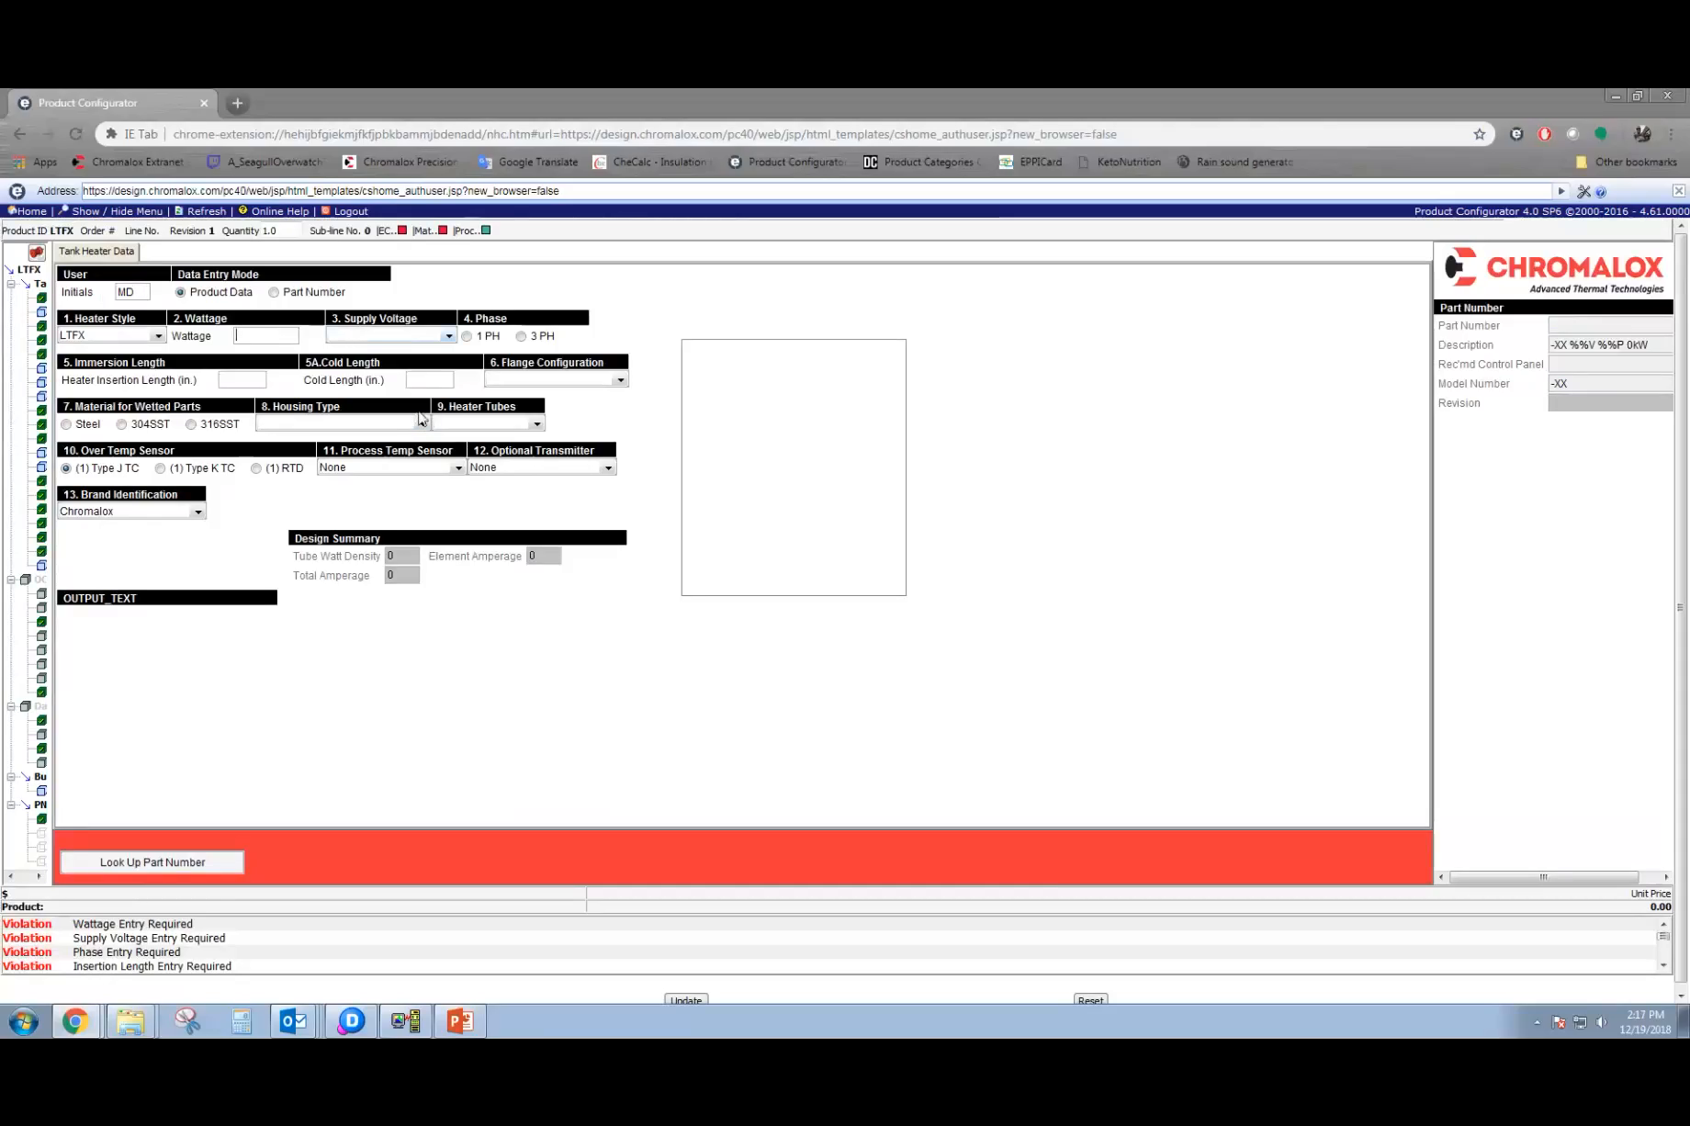
Switch the data entry mode to Part Number and return it to Product Data.
double_click(138, 292)
left_click(304, 295)
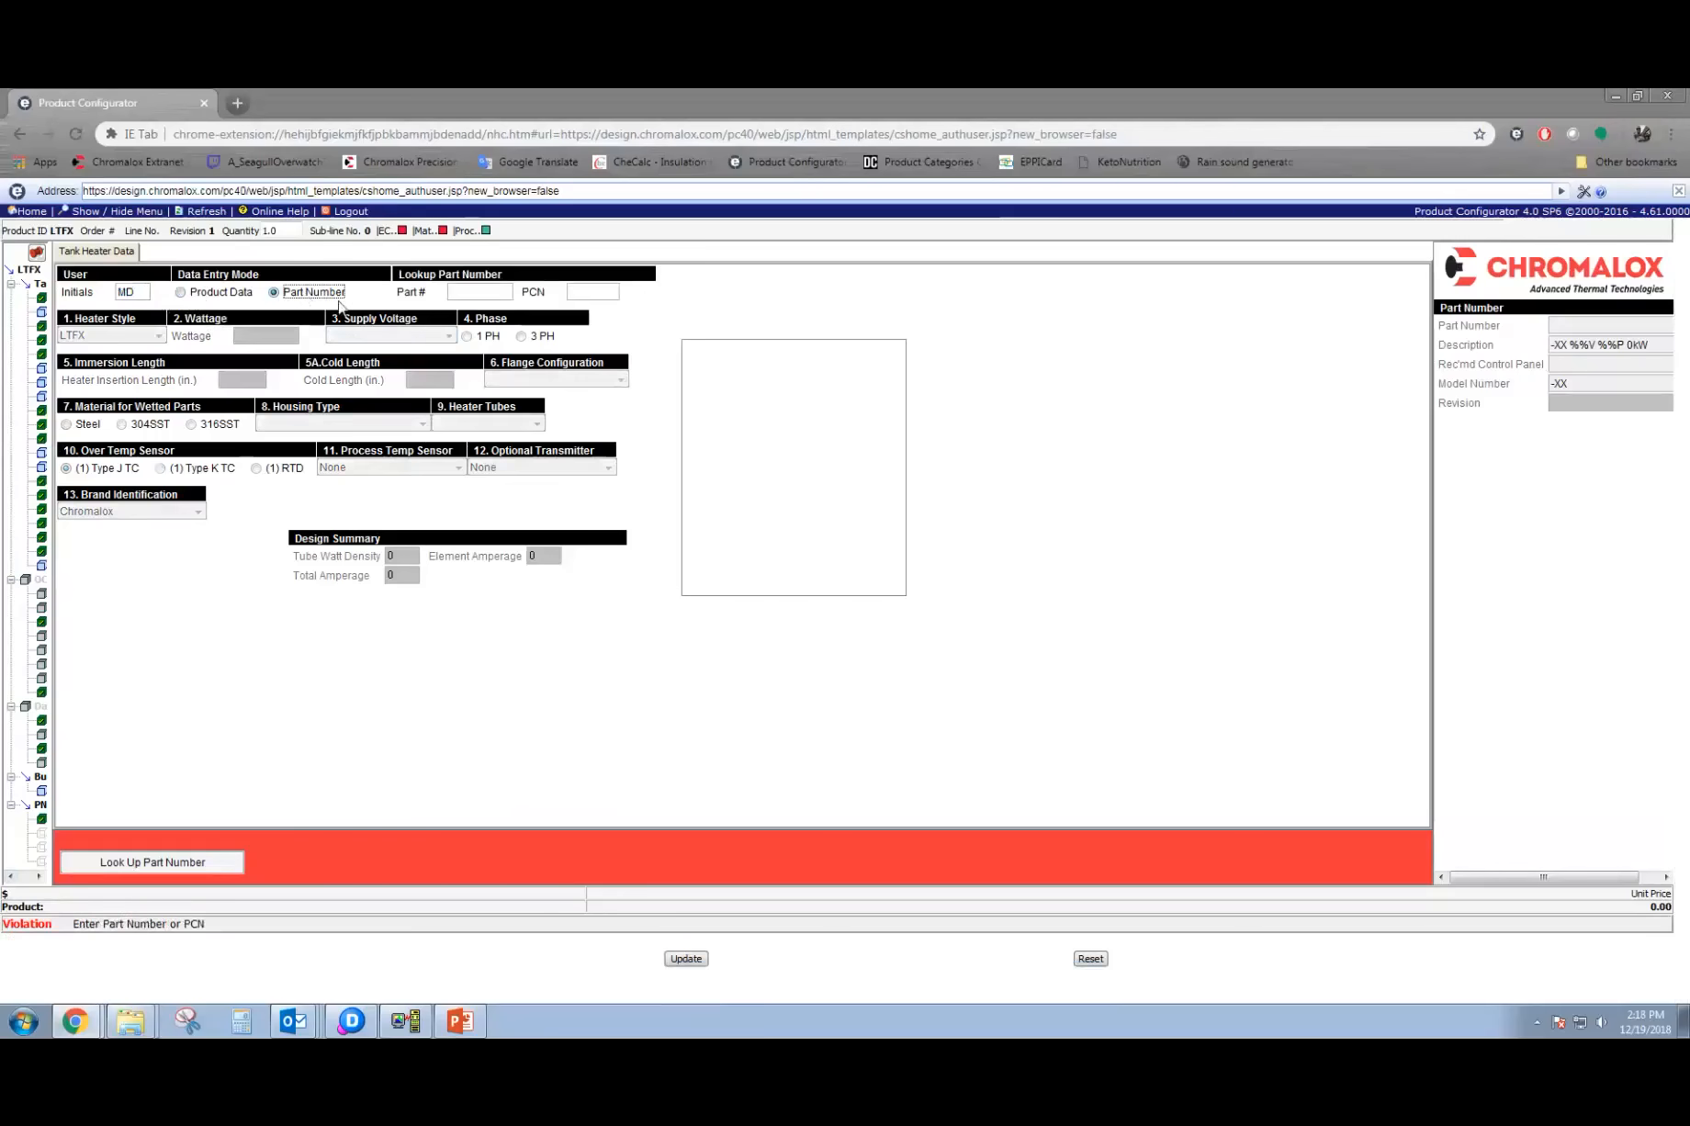
left_click(460, 288)
left_click(210, 293)
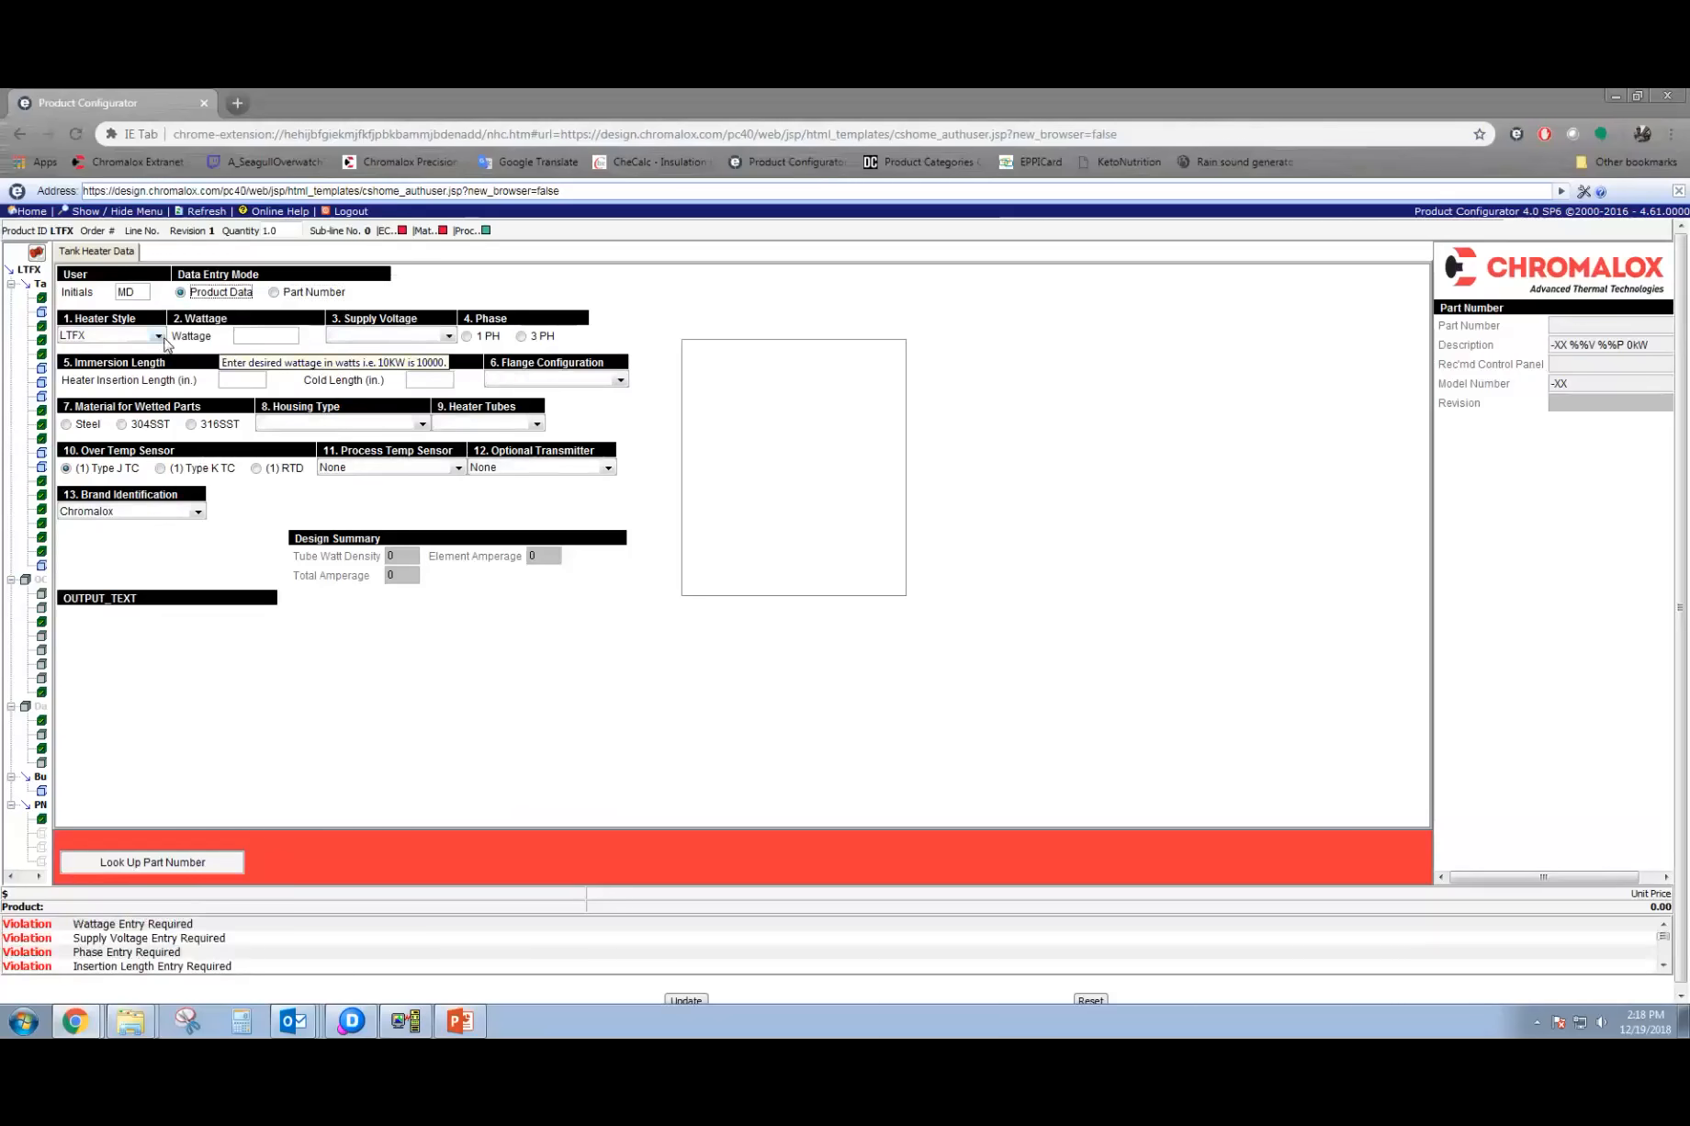
Set the LTFX heater's wattage to 25000, with a 480V, 3 PH supply.
left_click(245, 334)
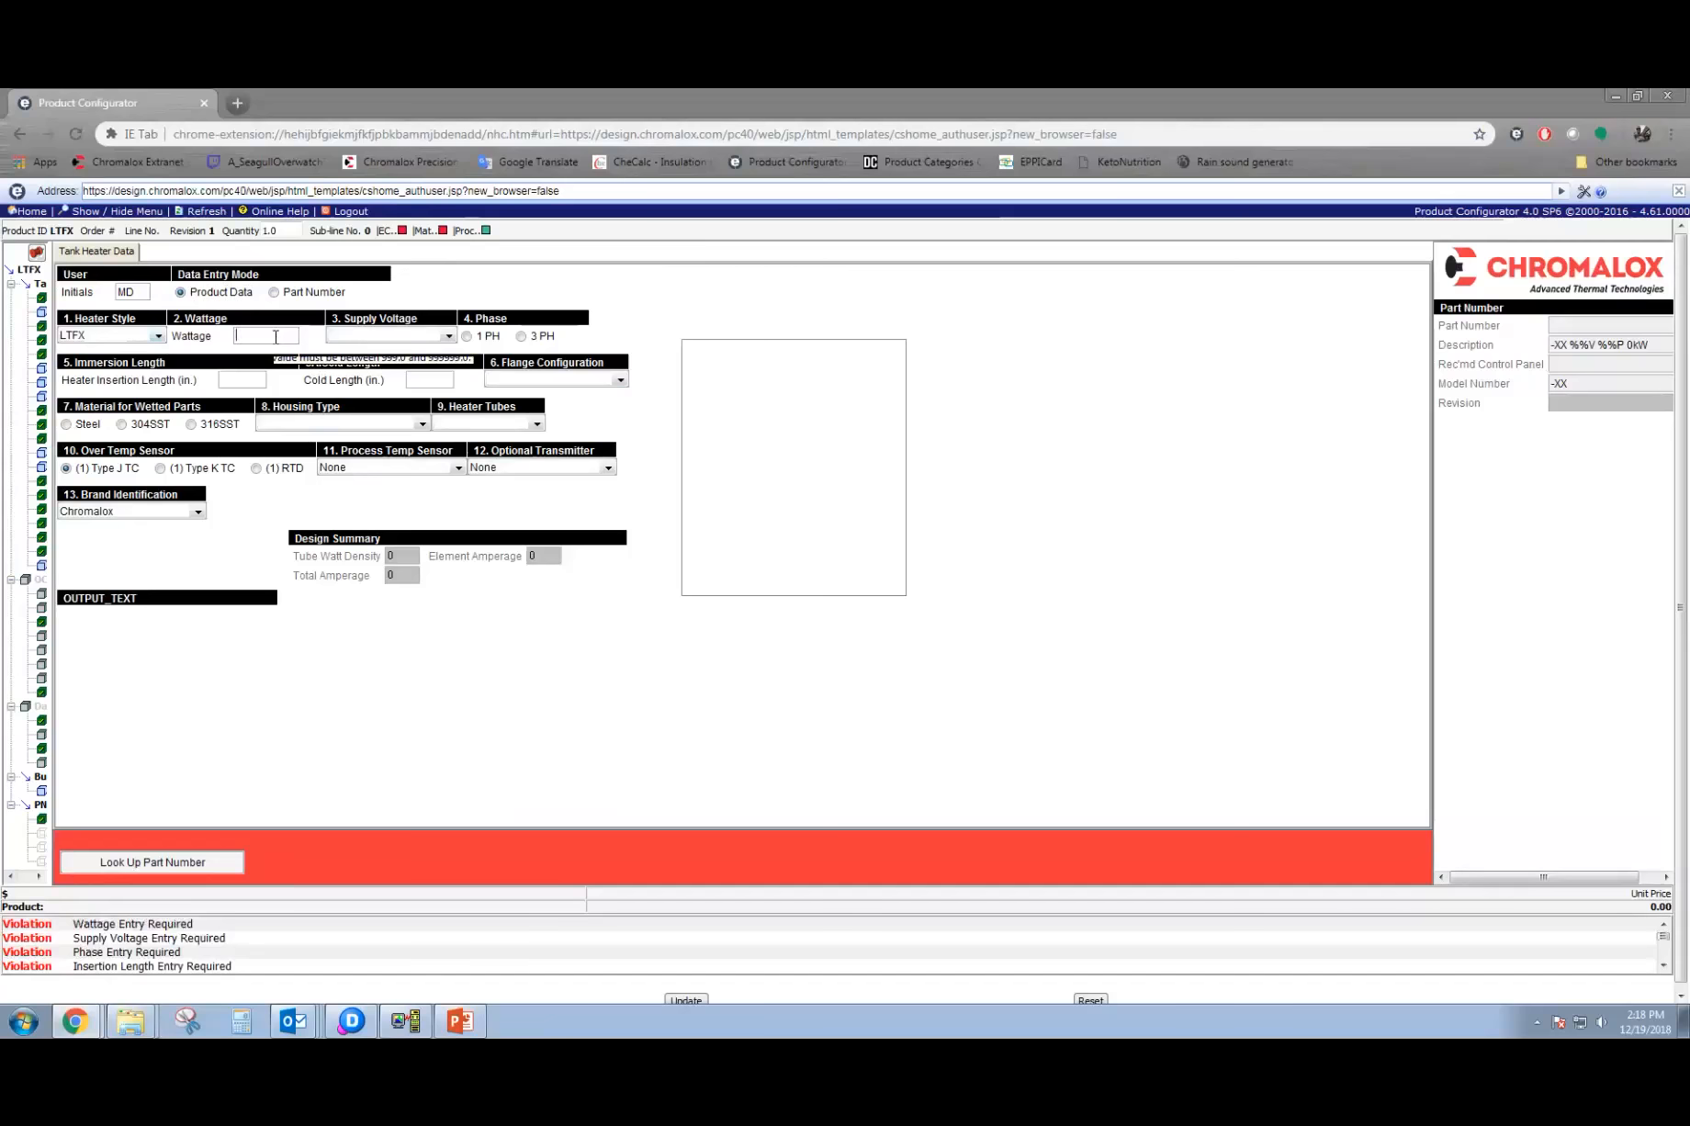
type("25000")
left_click(391, 338)
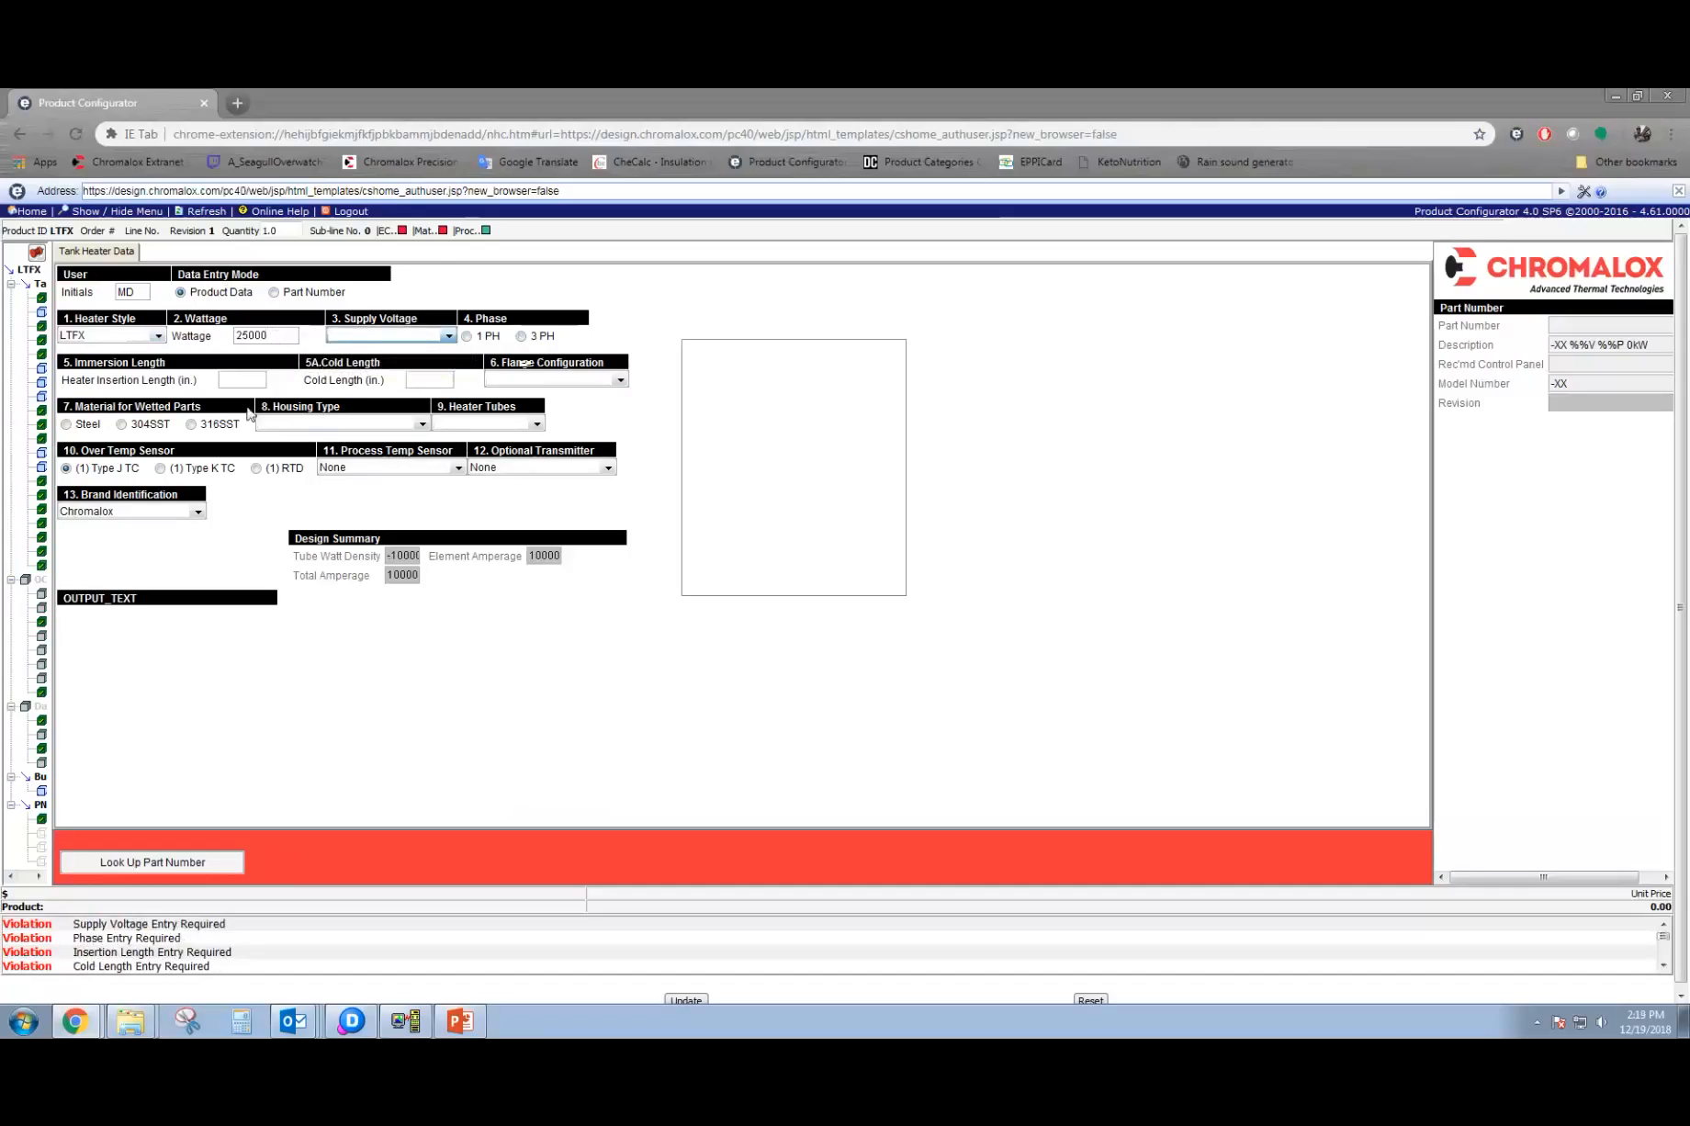
left_click(448, 336)
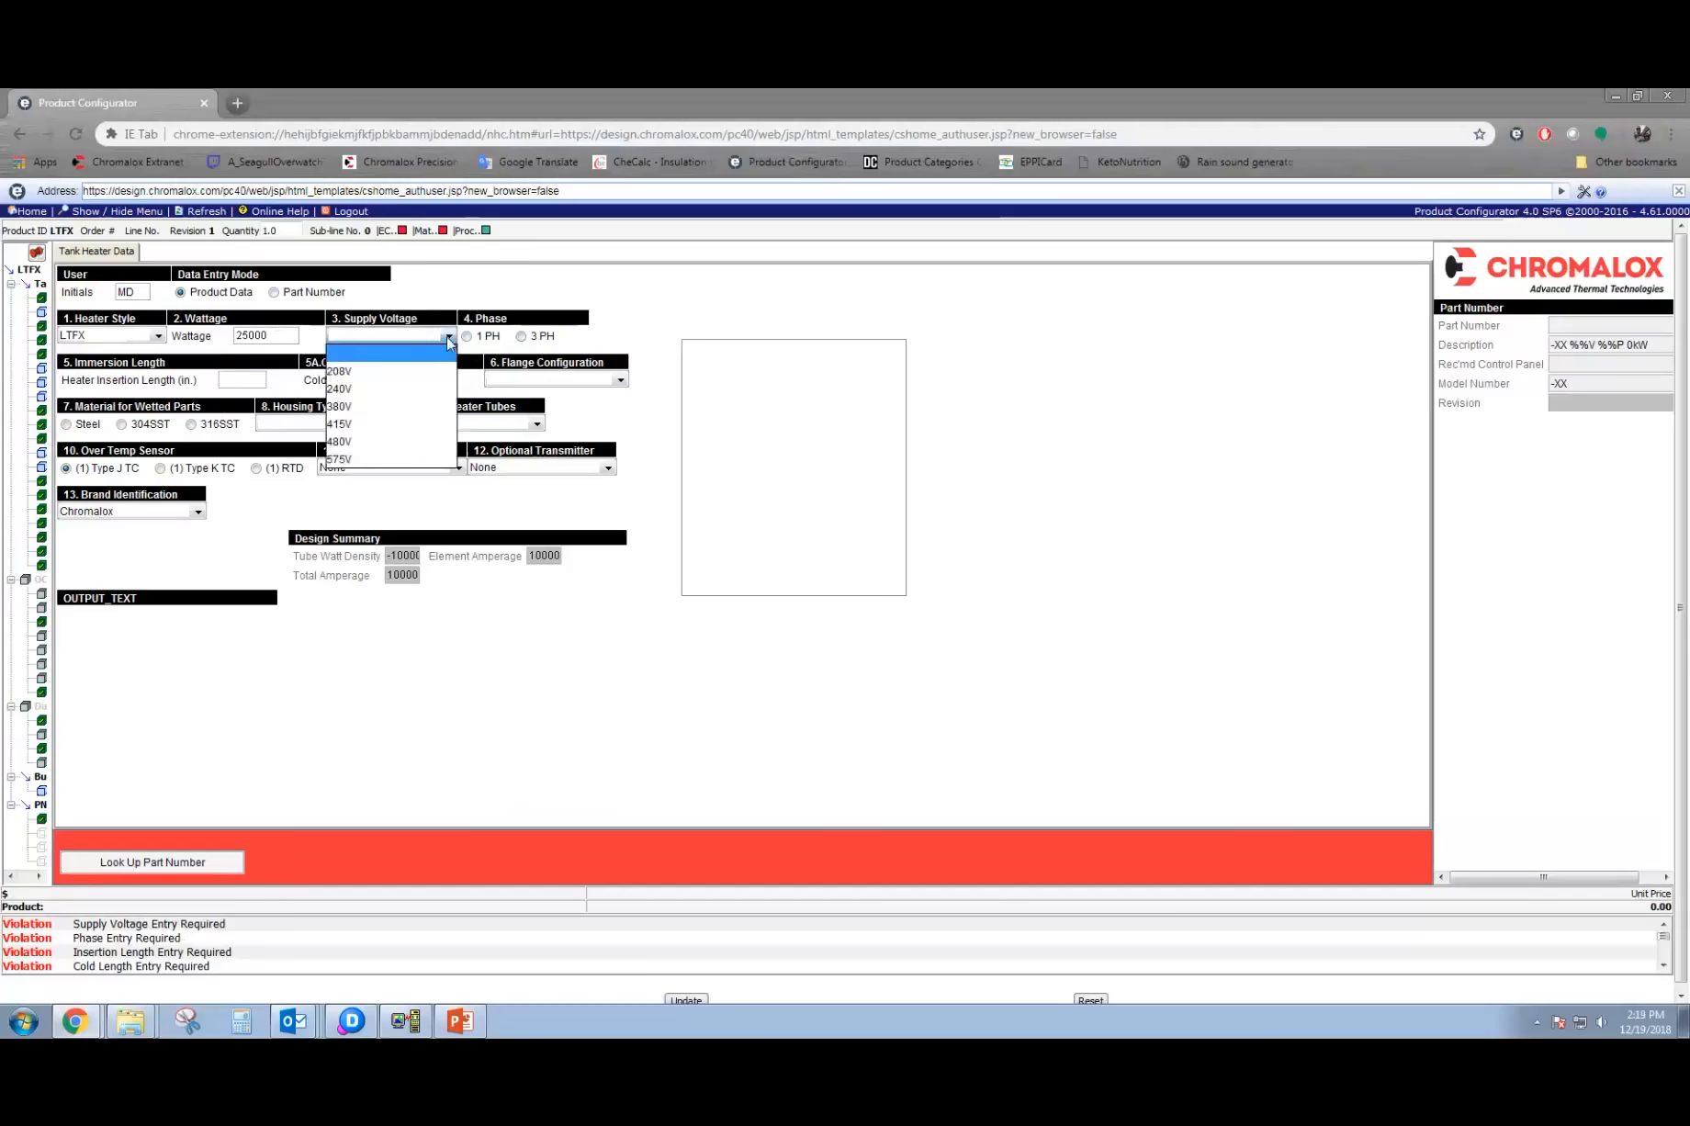
left_click(396, 444)
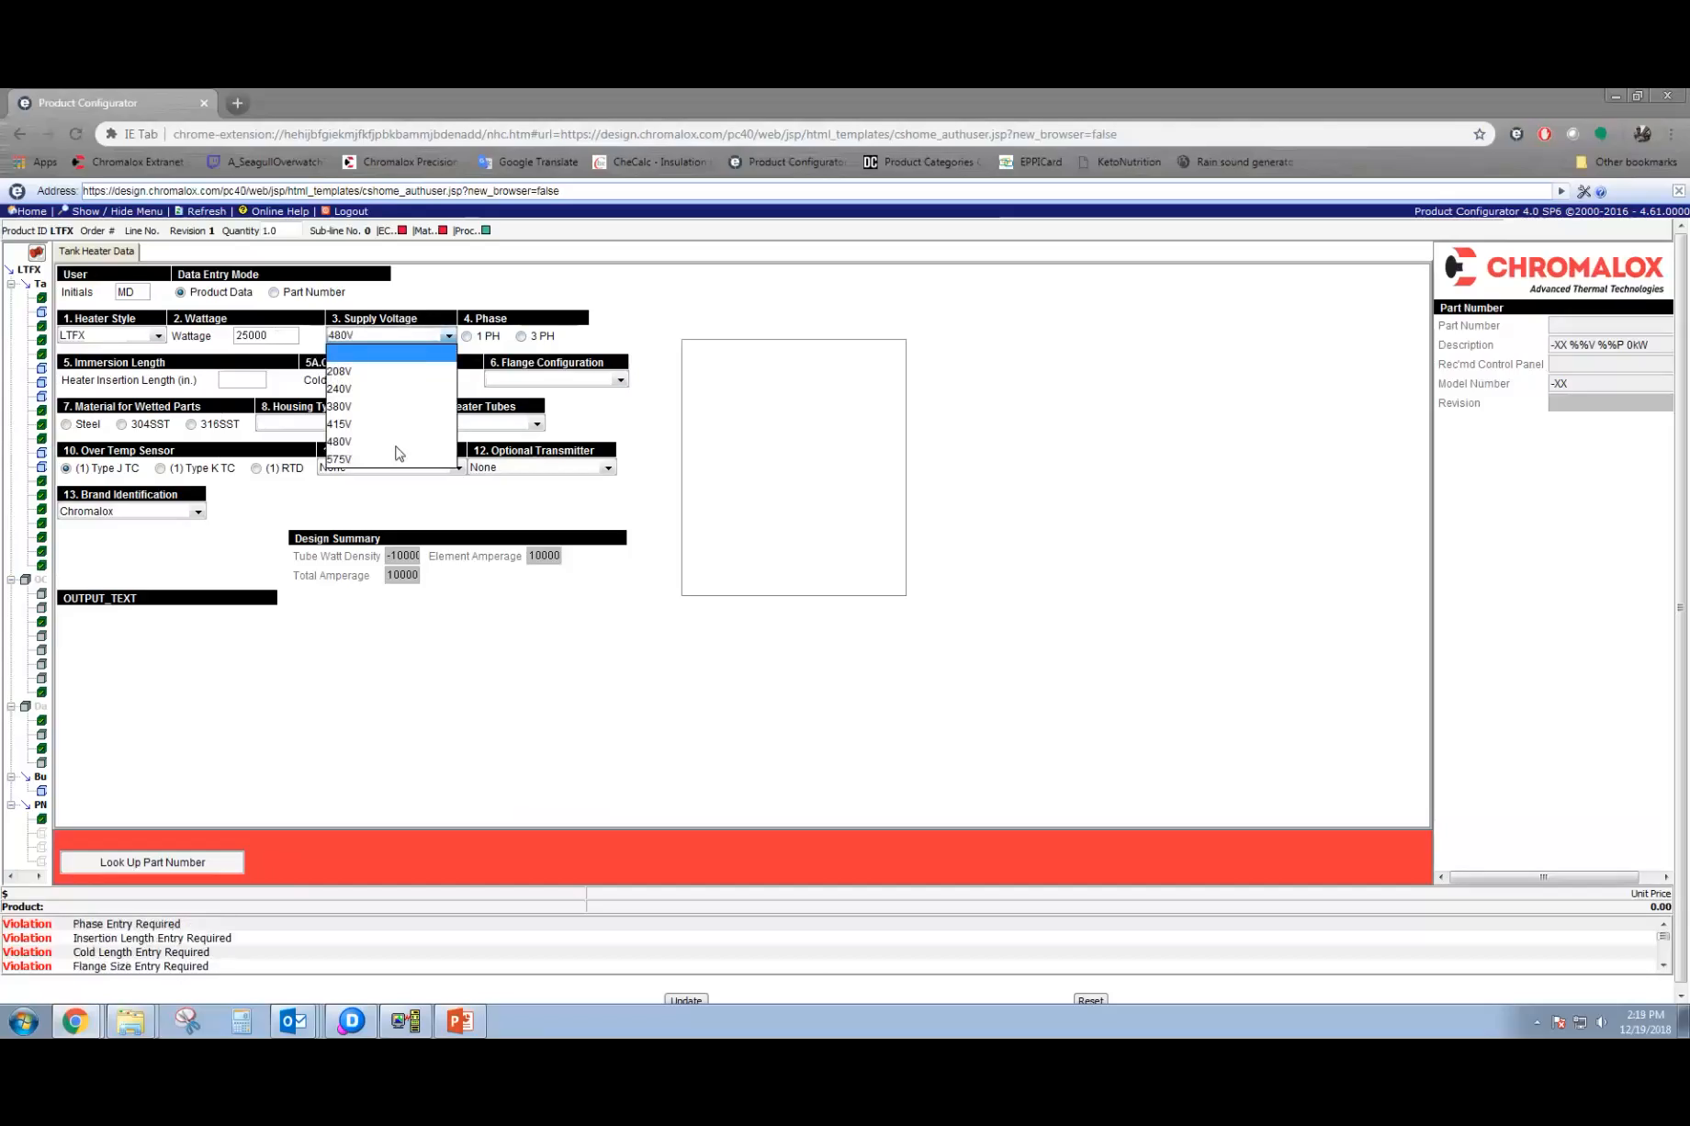
left_click(523, 337)
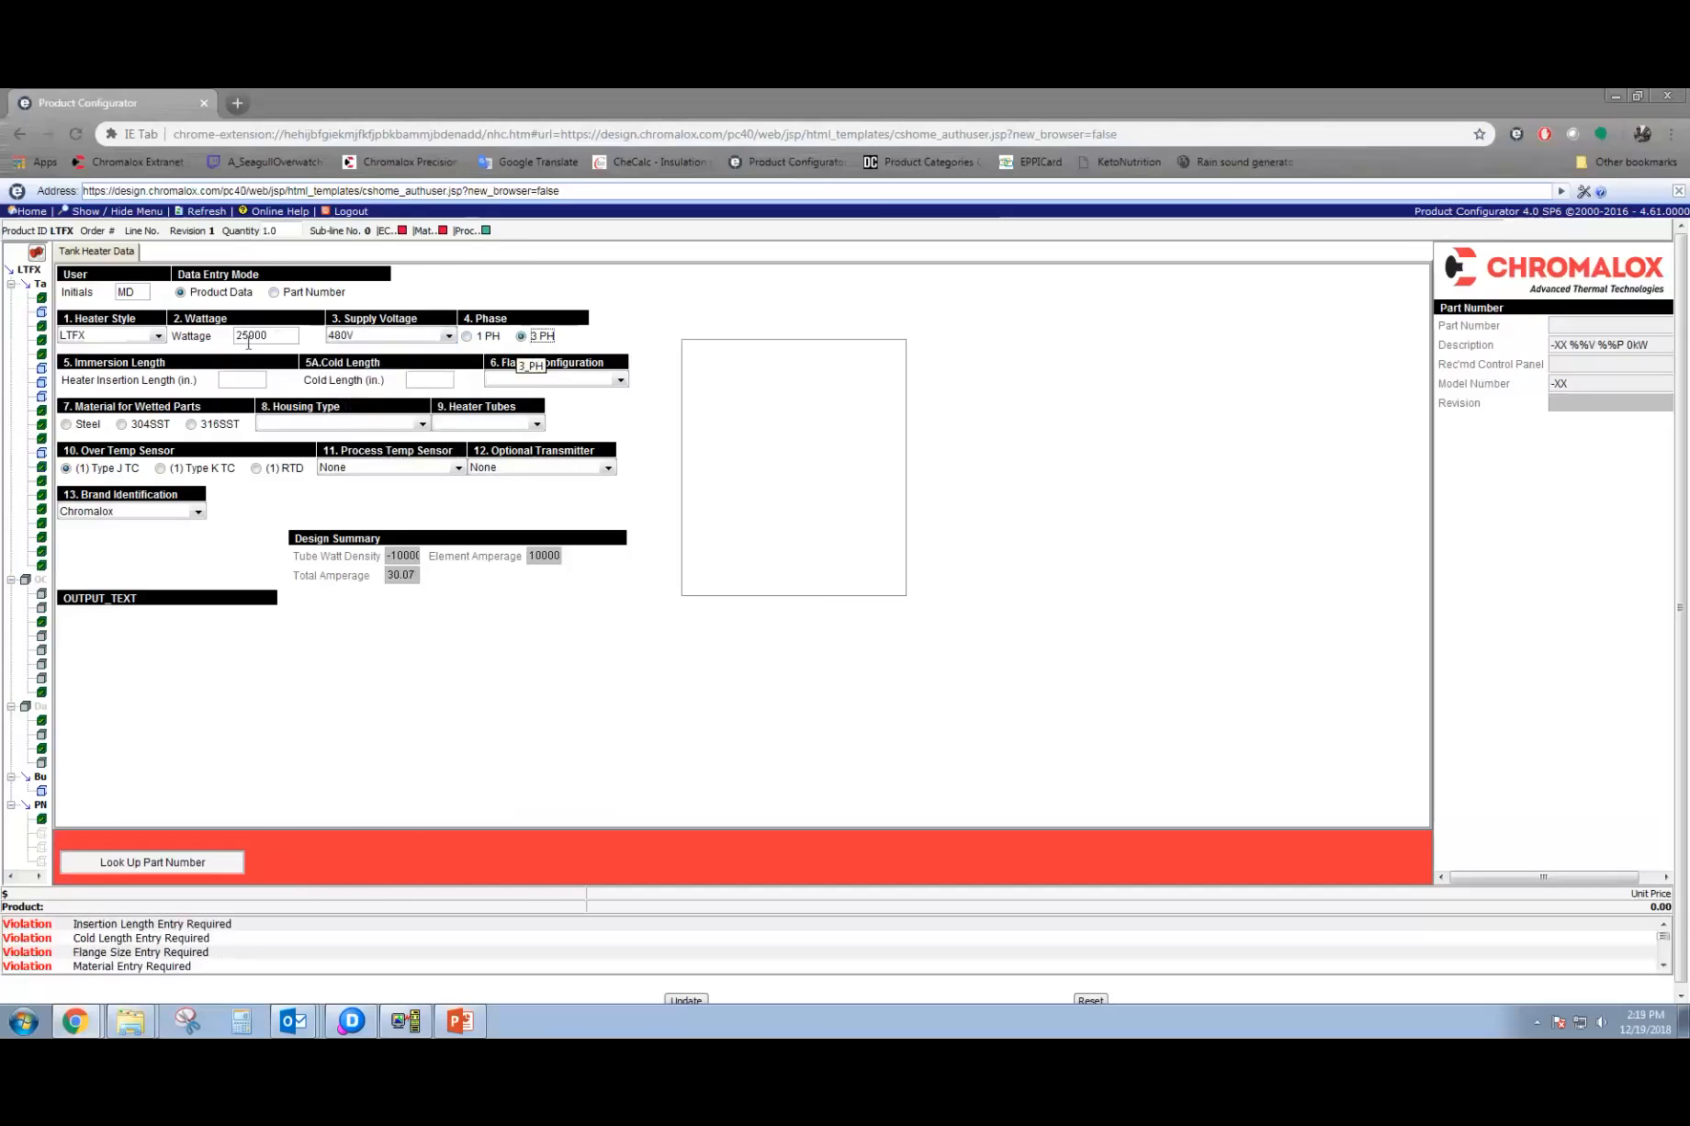
Try a wattage of 25, accept the range correction, and restore 25000 with the 480V supply.
left_click_drag(264, 335, 213, 340)
type("25")
key("Tab")
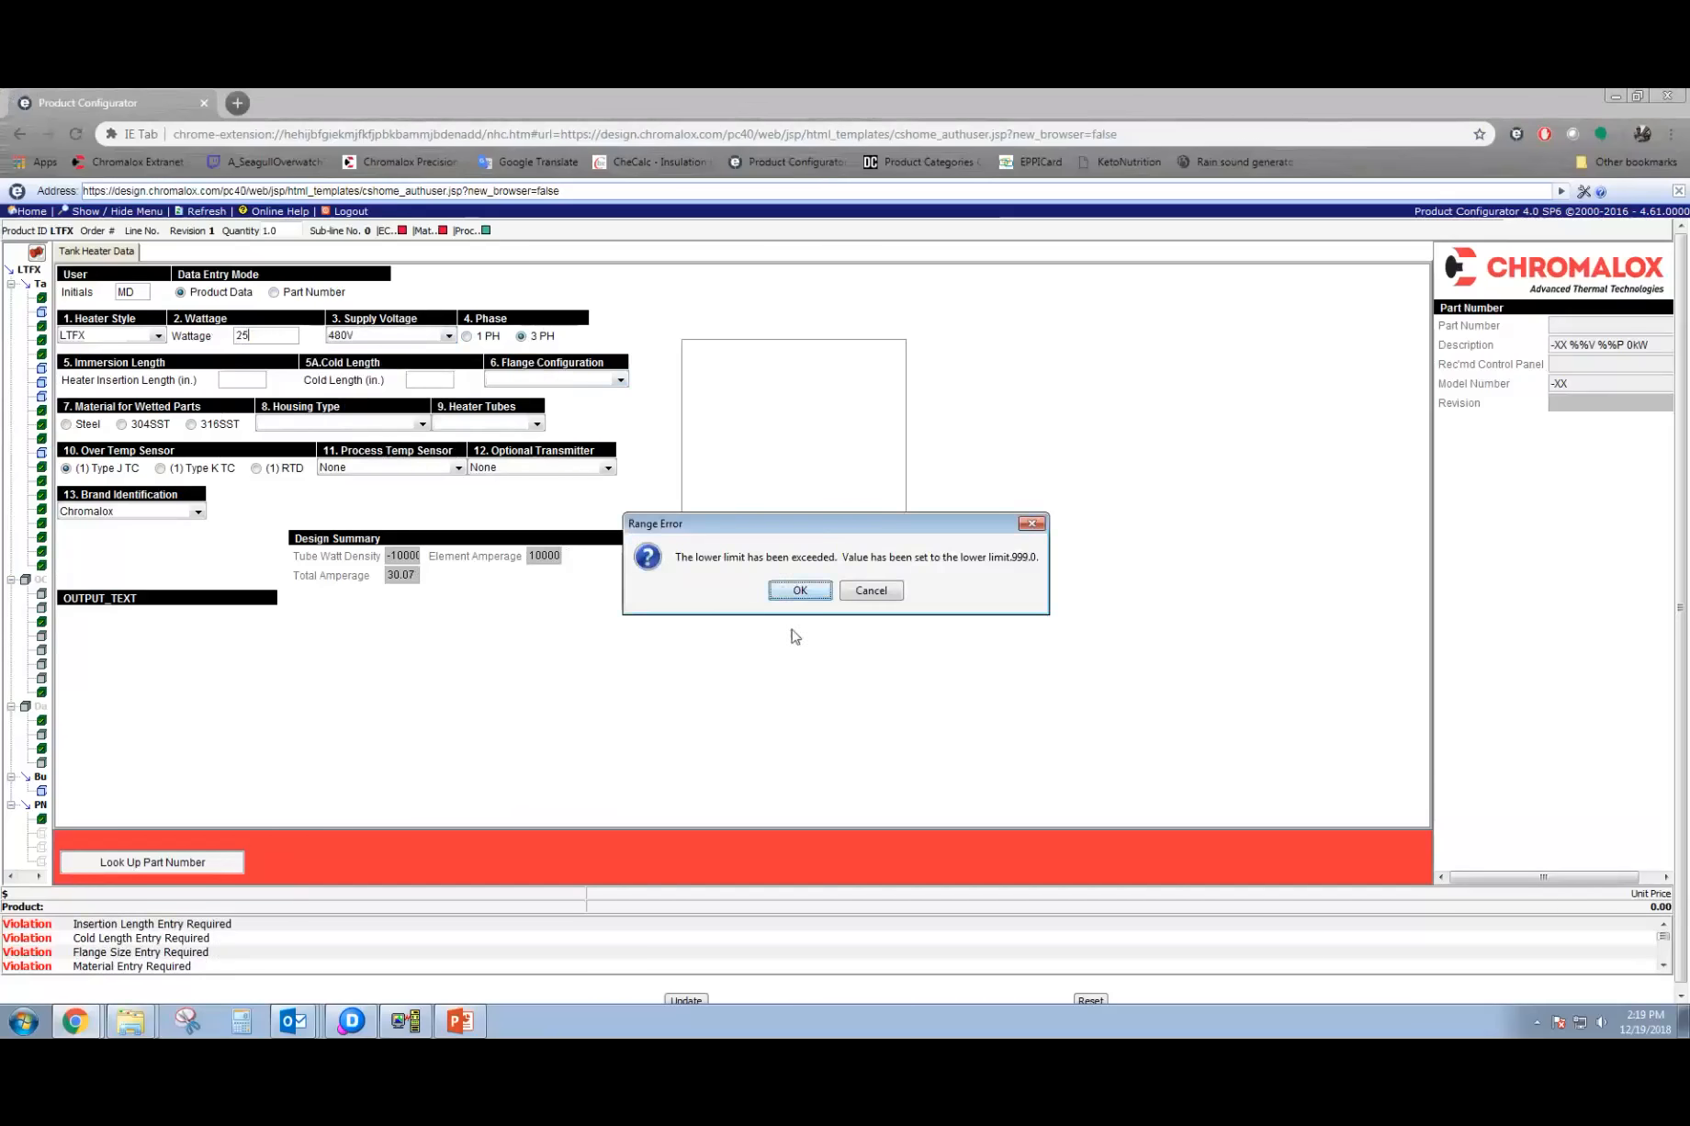
left_click(800, 591)
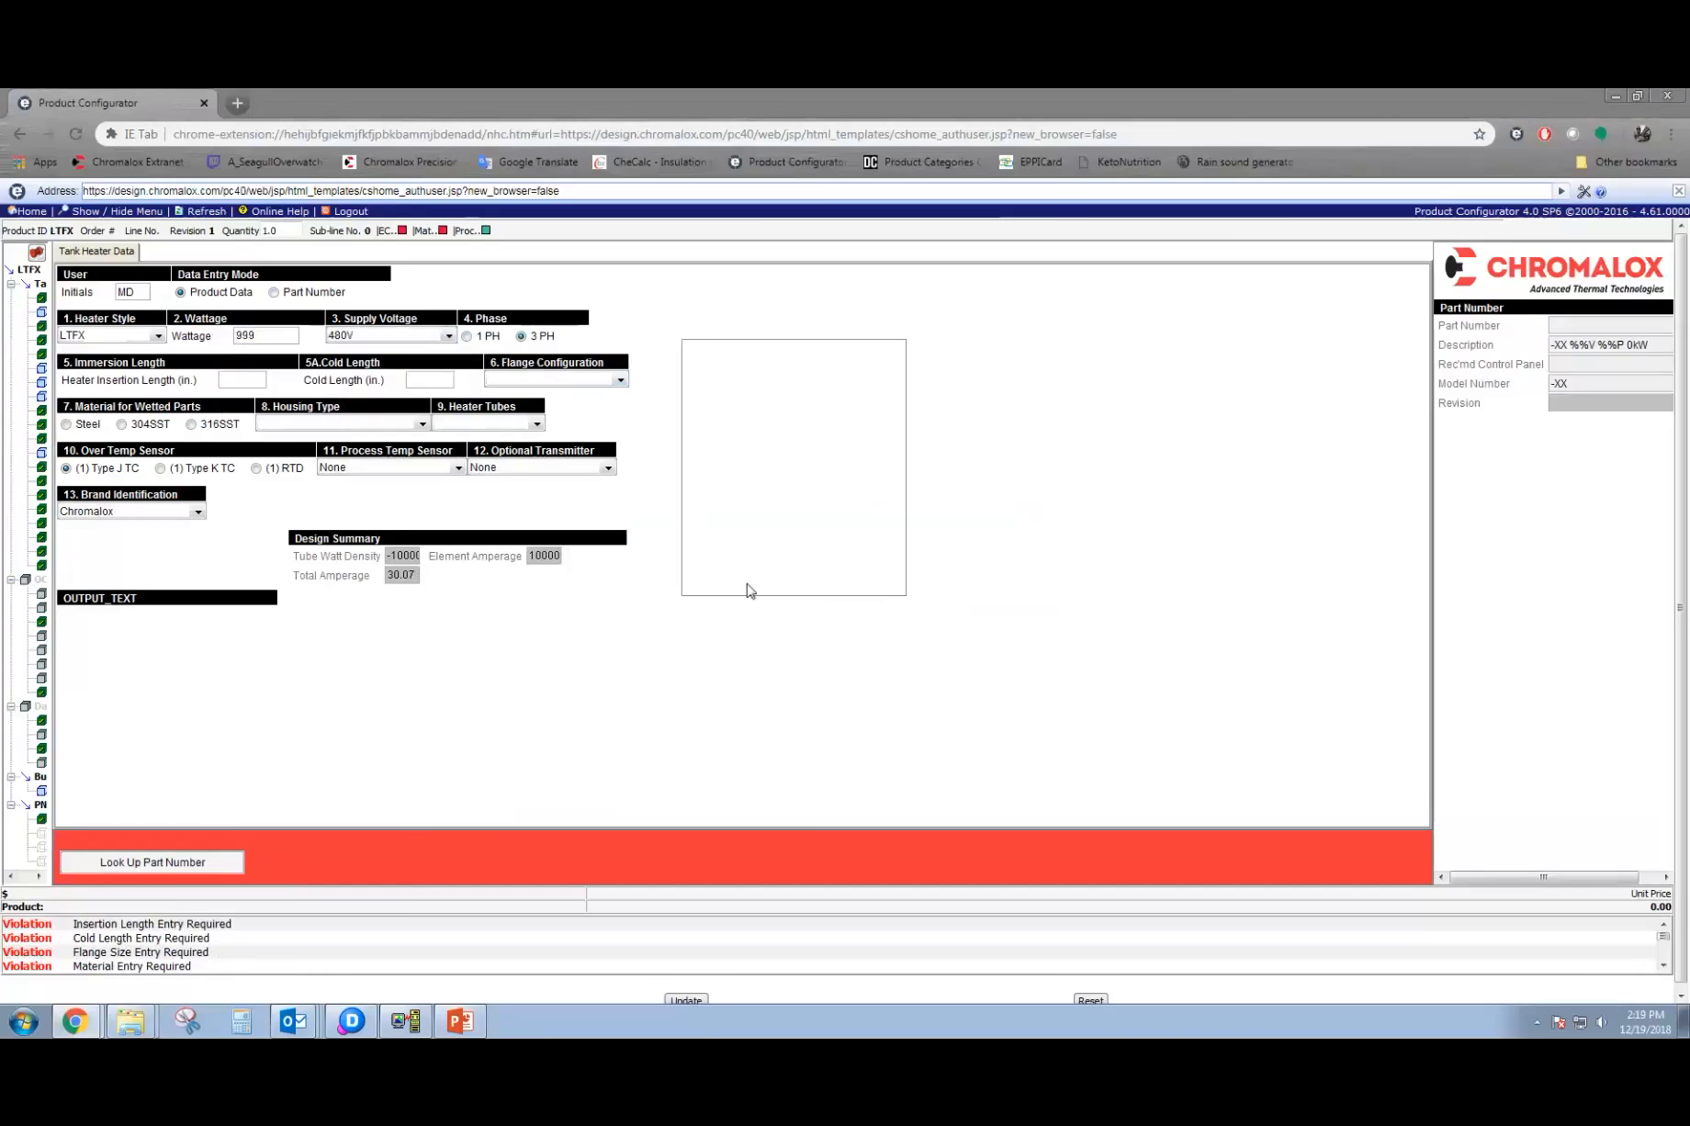
double_click(280, 334)
type("25000")
left_click(440, 338)
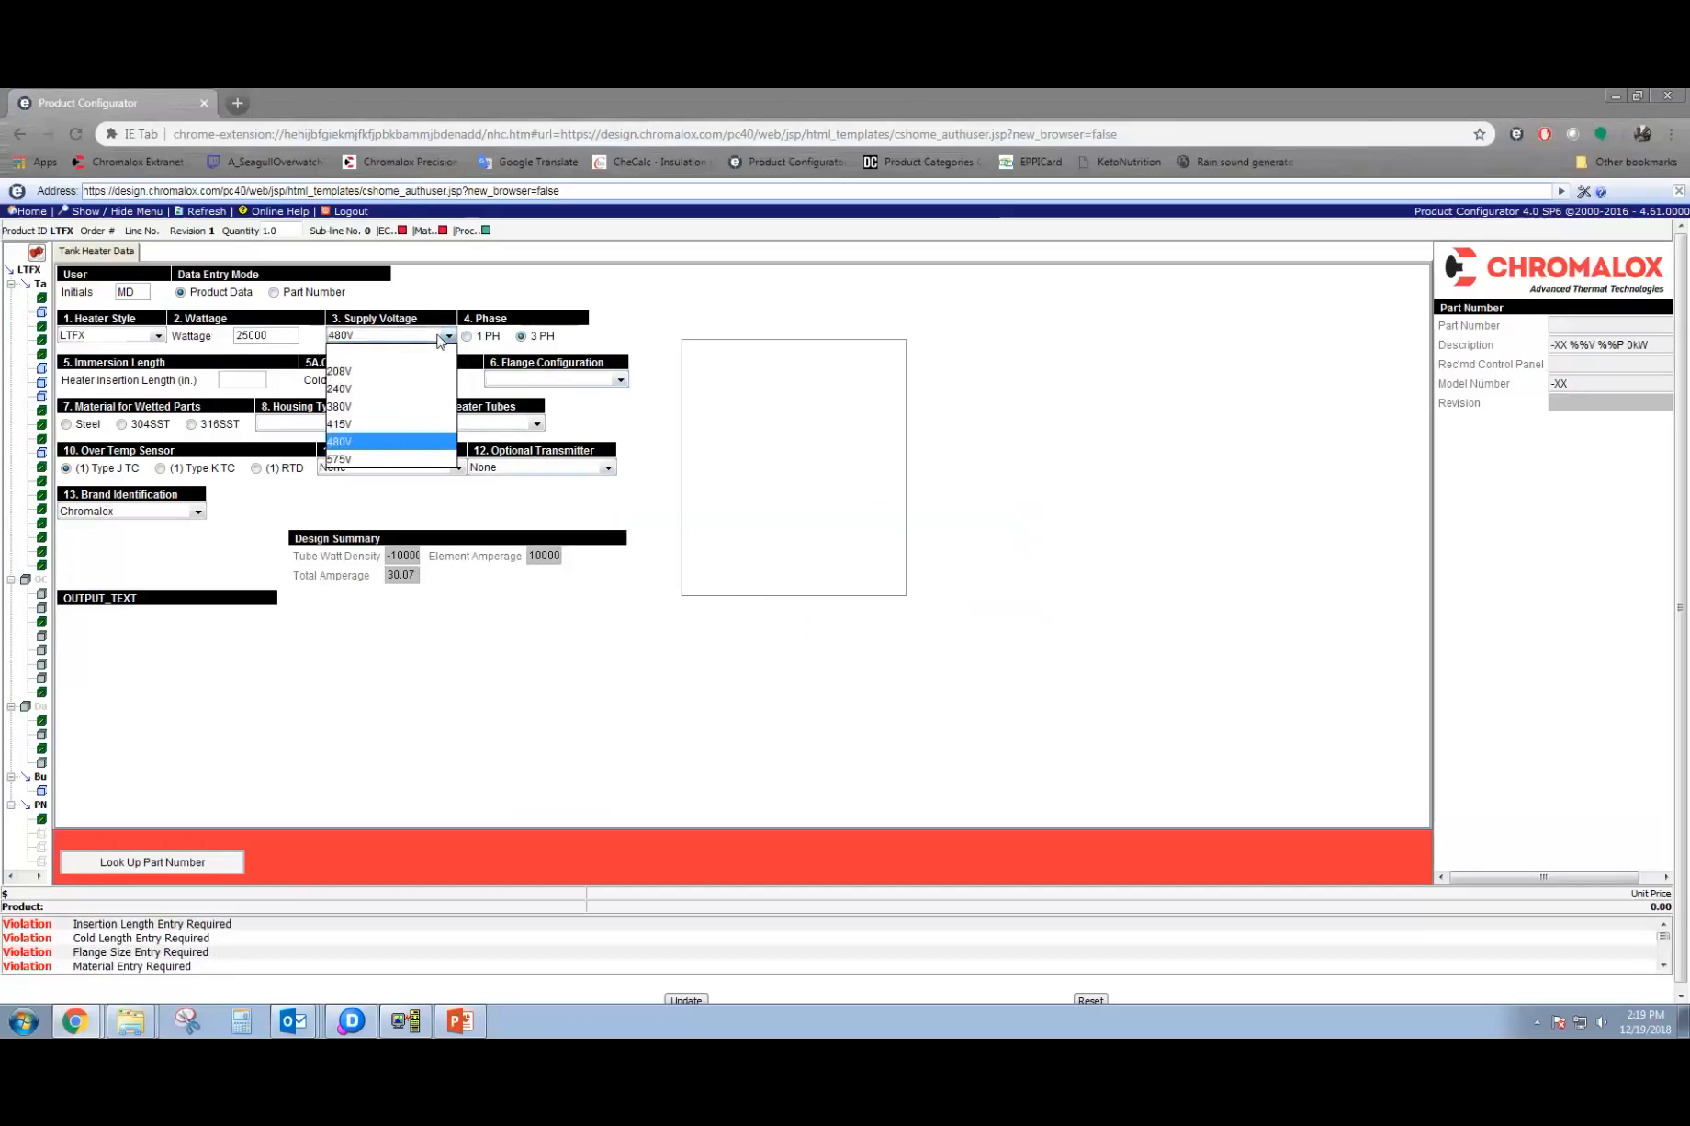
left_click(409, 448)
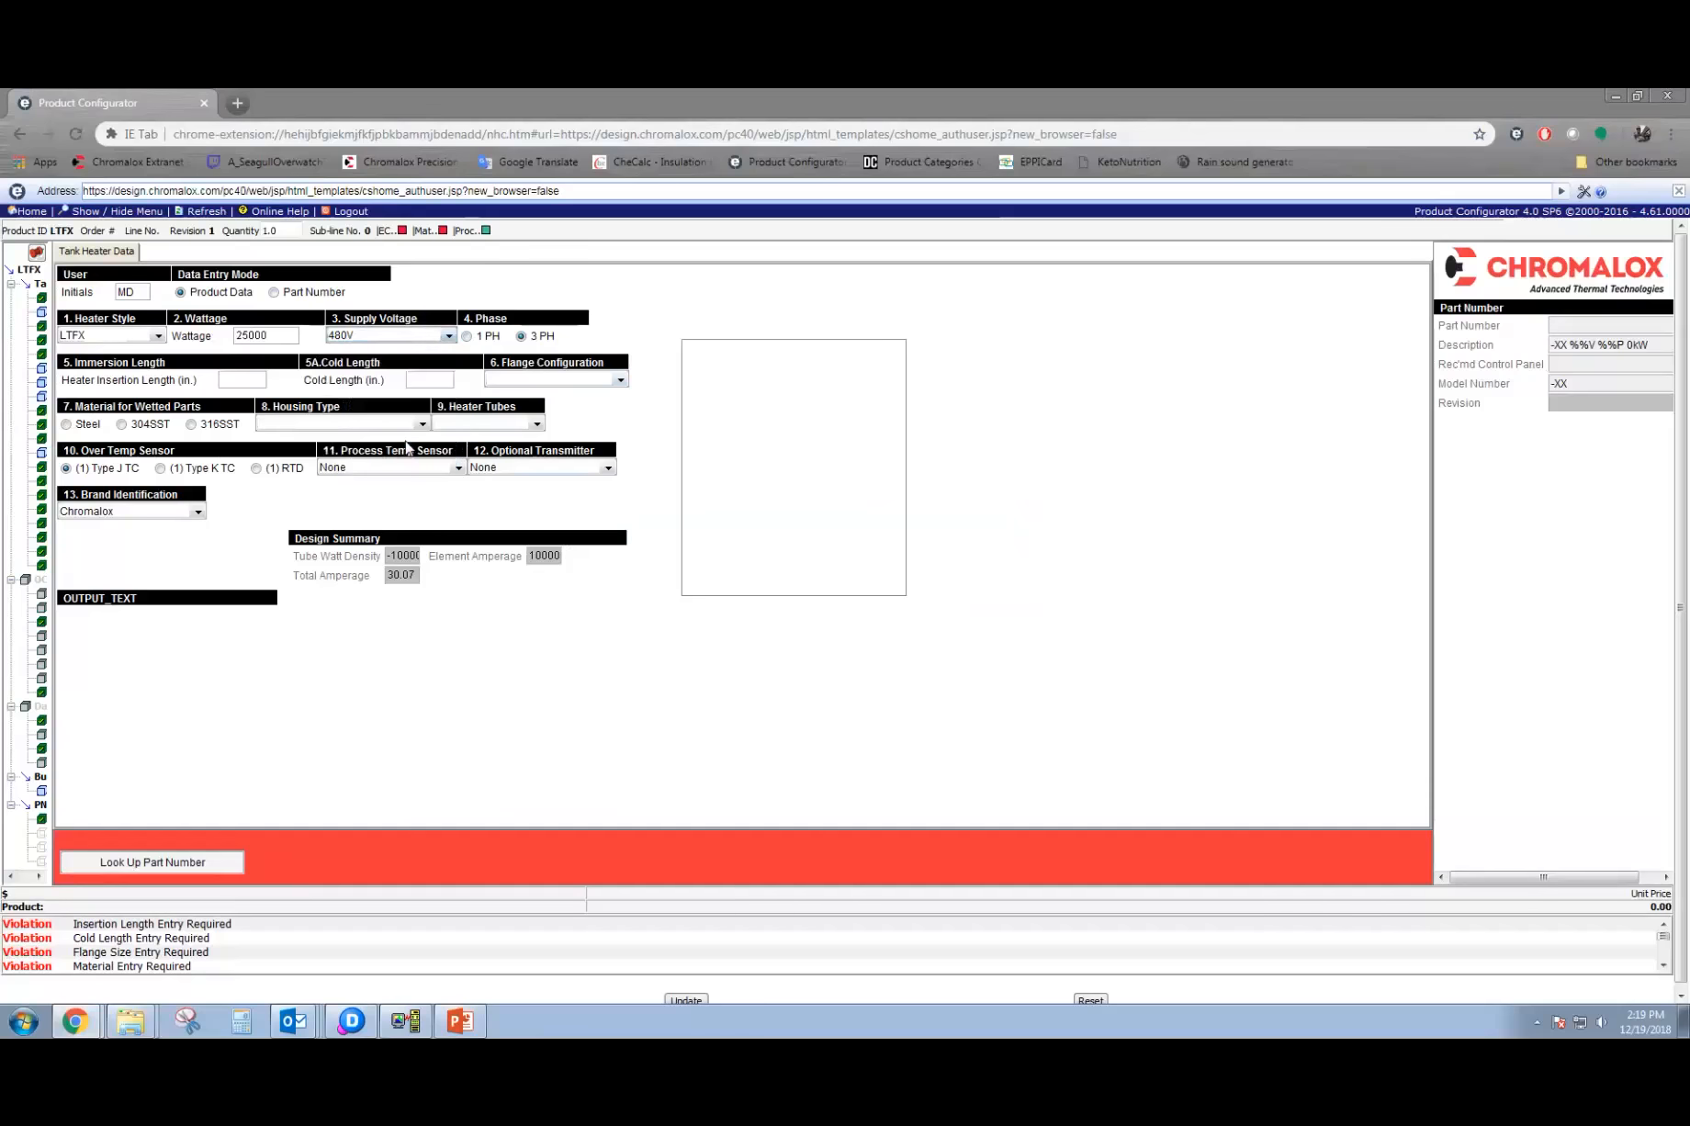
Set the heater insertion length to 120 in. and cold length to 12 in., with an 8"-150# flange.
left_click(251, 380)
type("12")
type("0")
key("Tab")
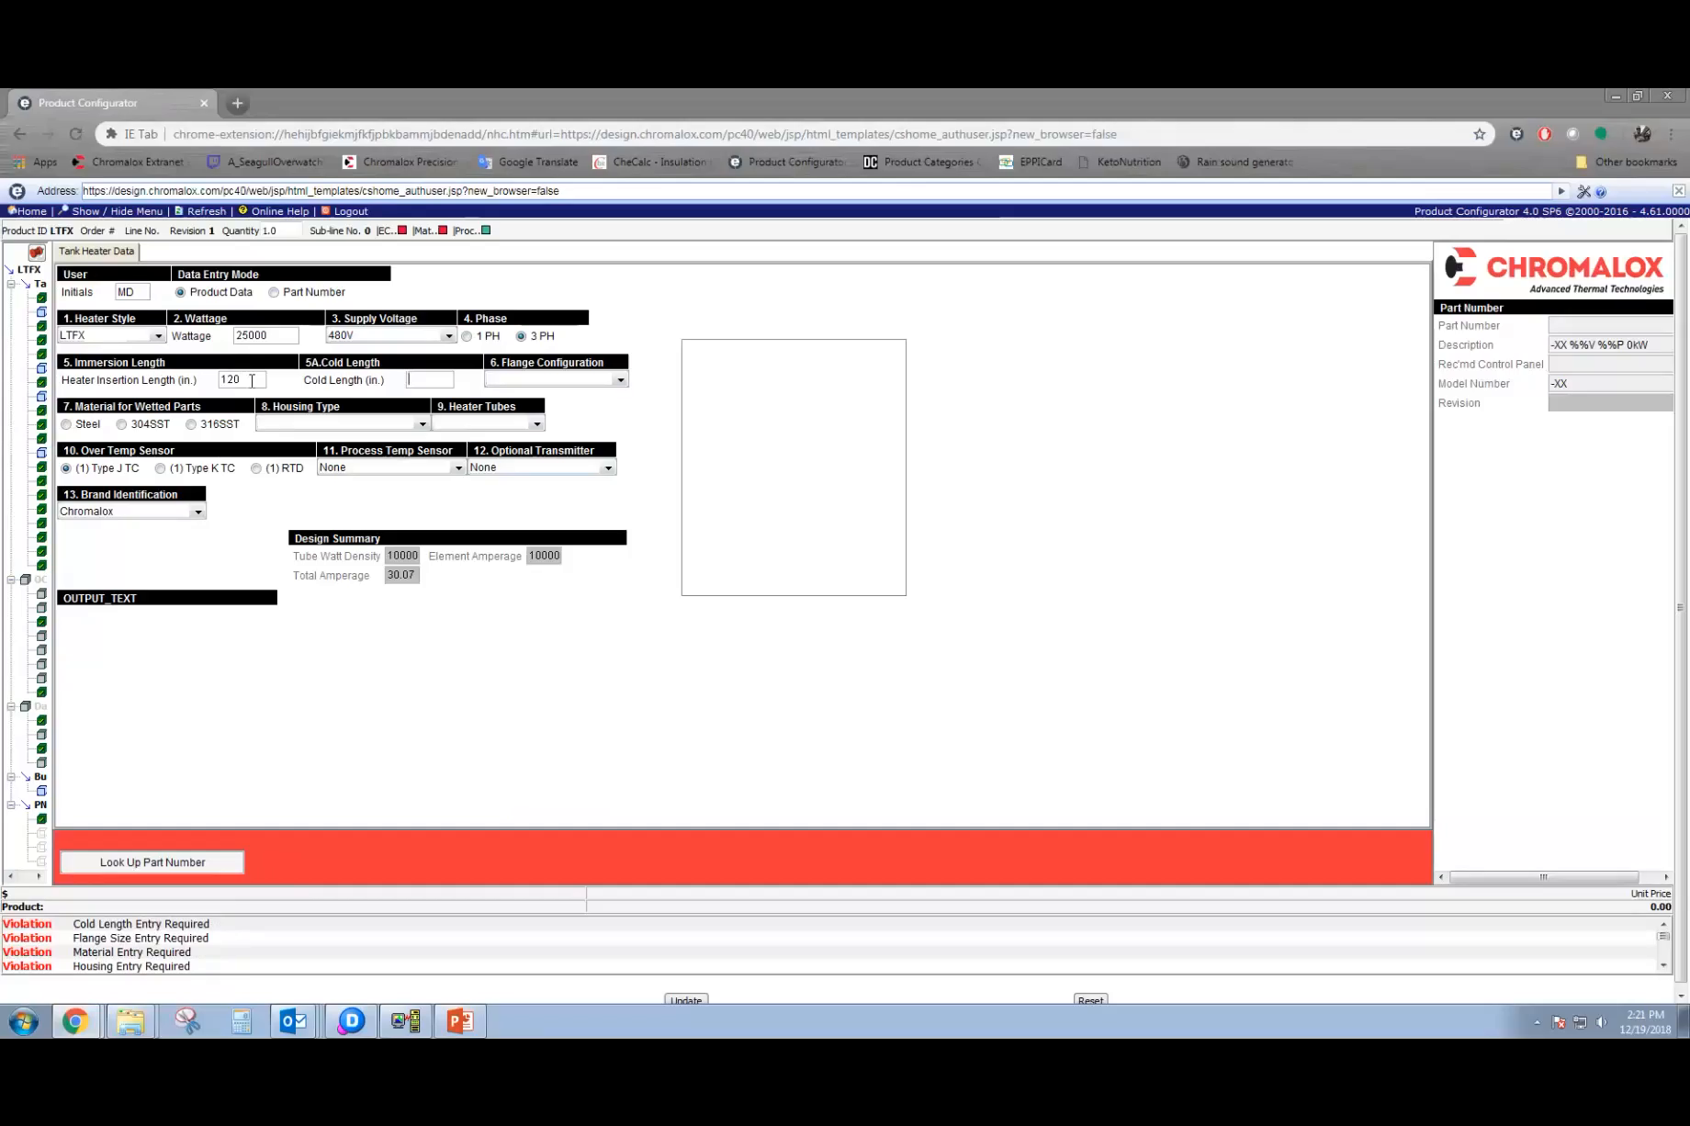
type("12")
key("Tab")
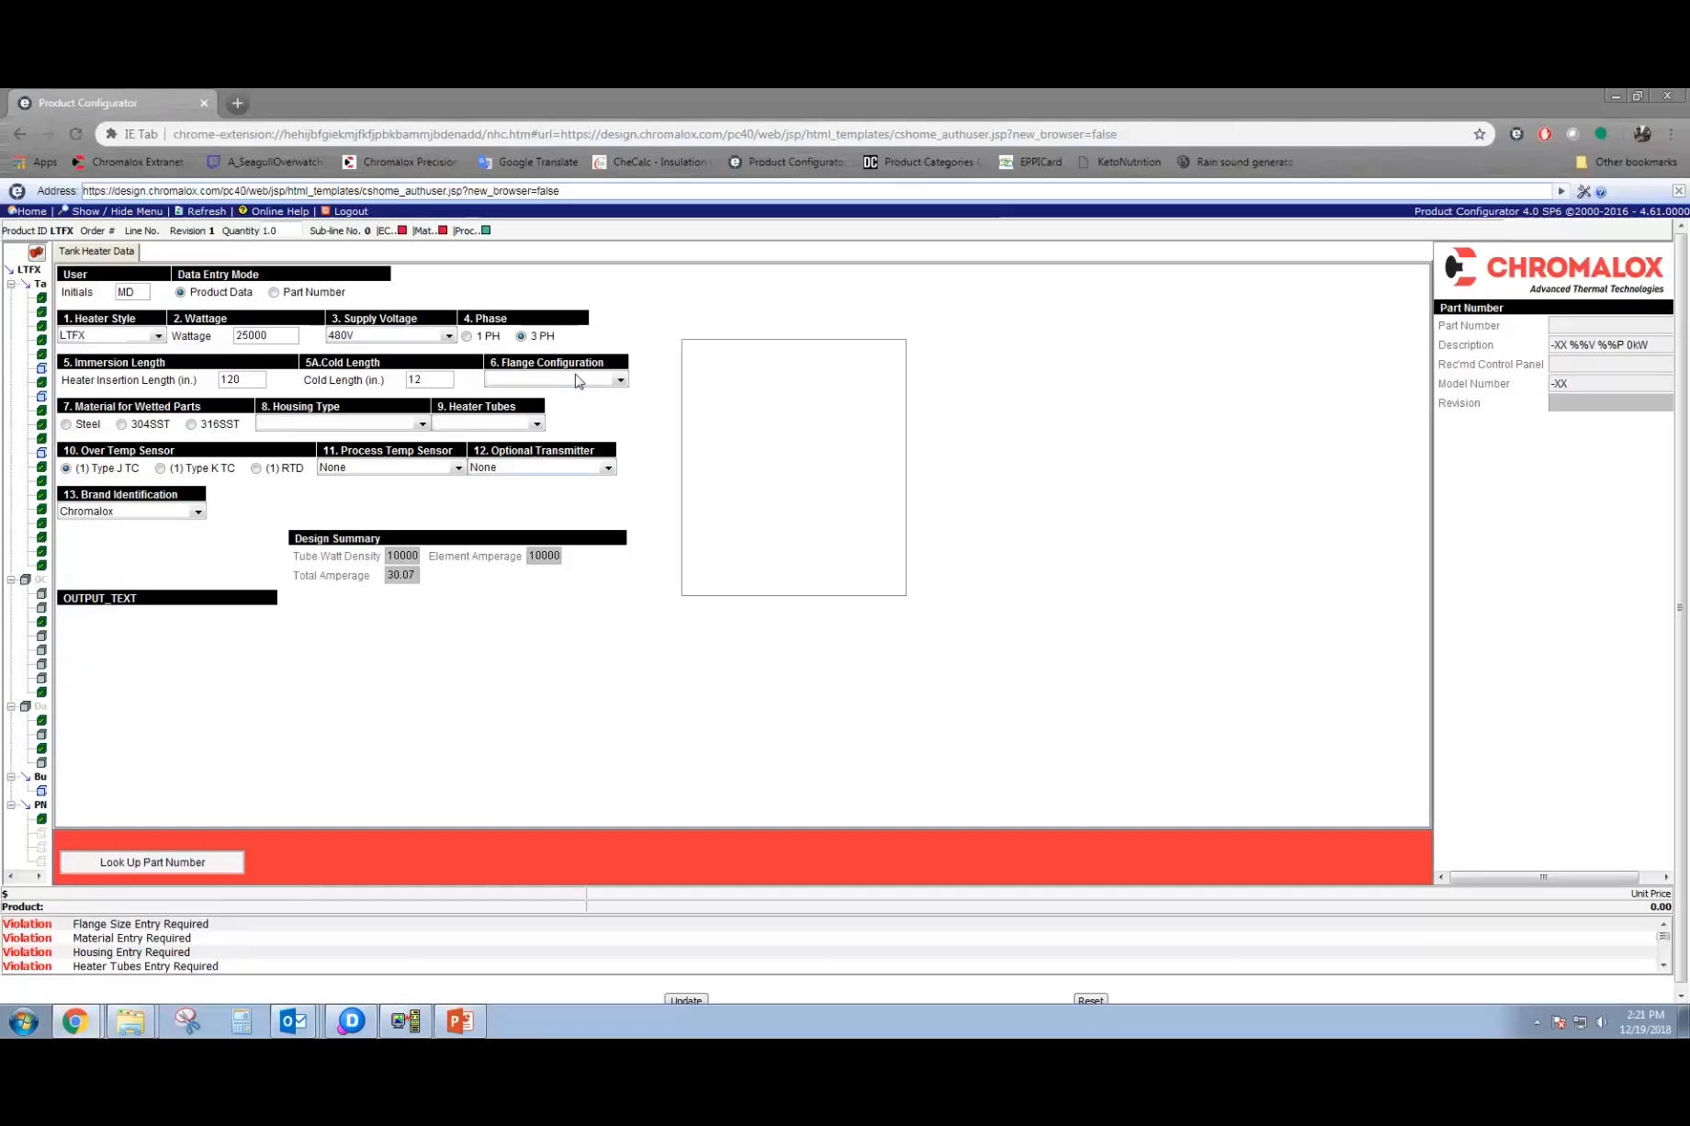
left_click(578, 380)
left_click(560, 475)
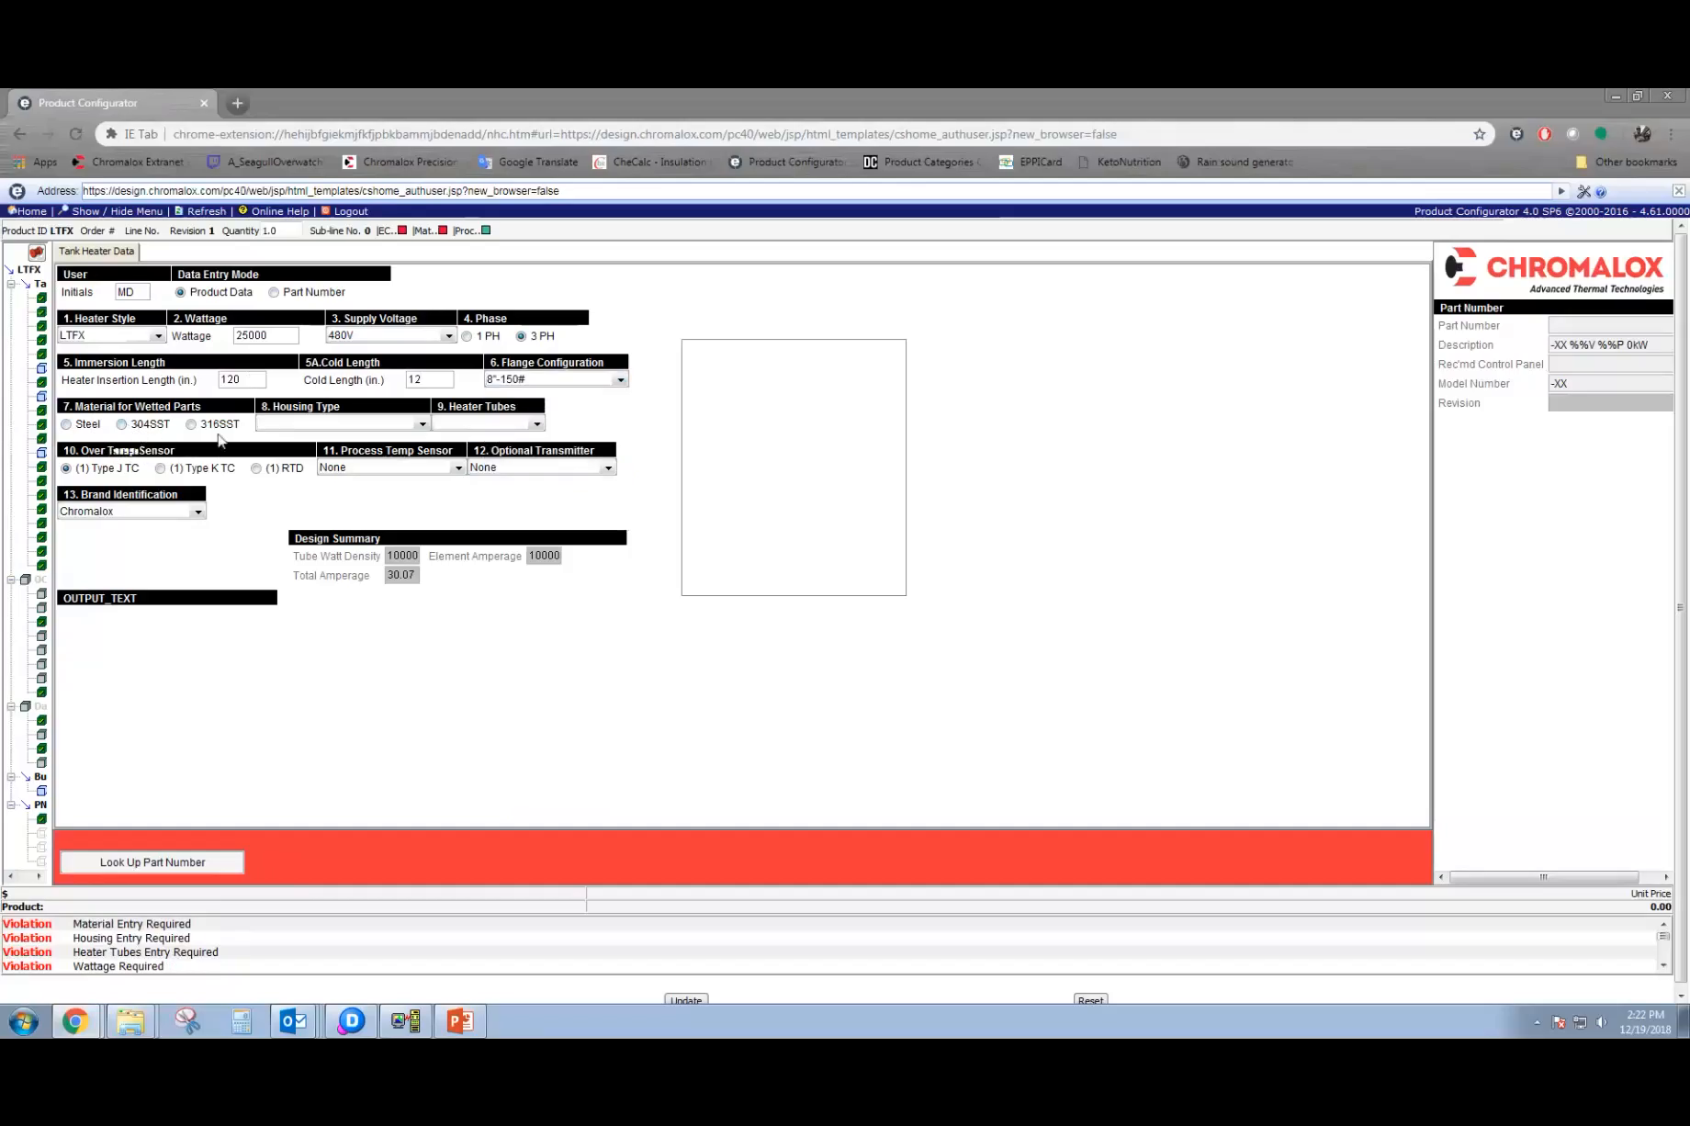
Choose Steel for the wetted parts and the E2 Explosion/Moisture Resistant housing.
left_click(87, 428)
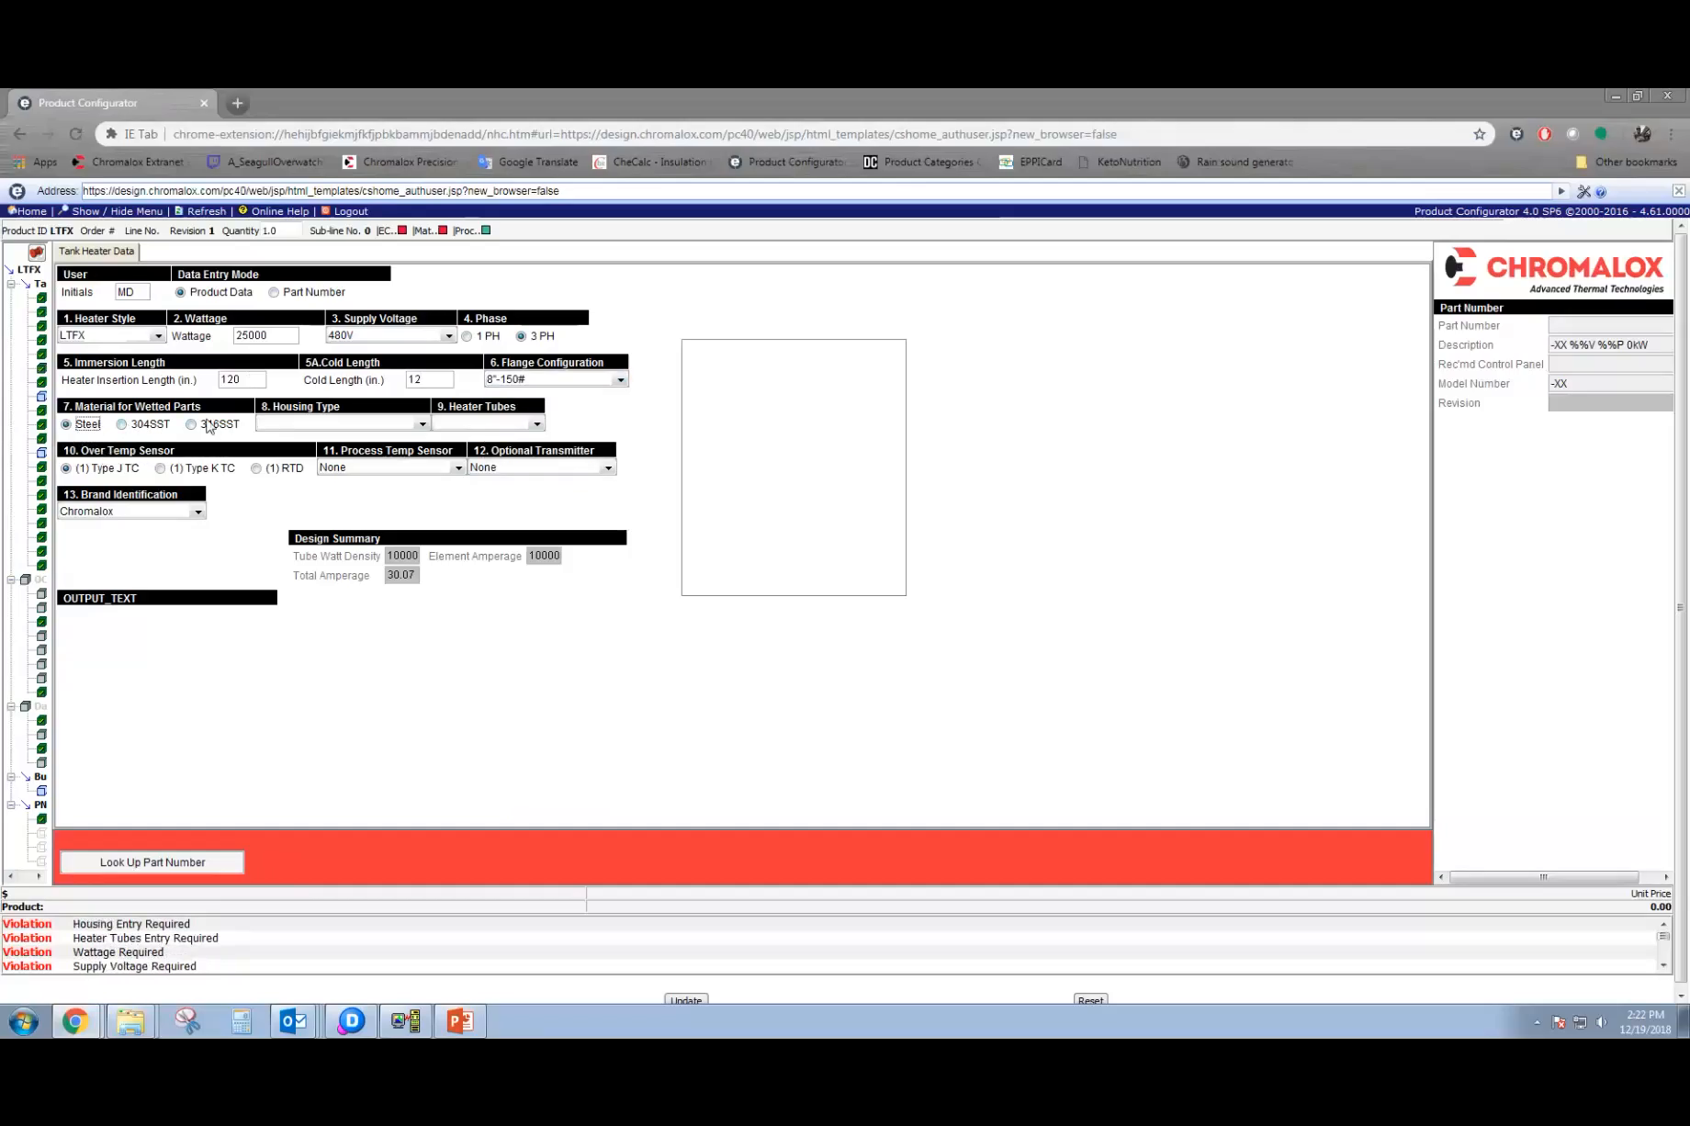
left_click(362, 424)
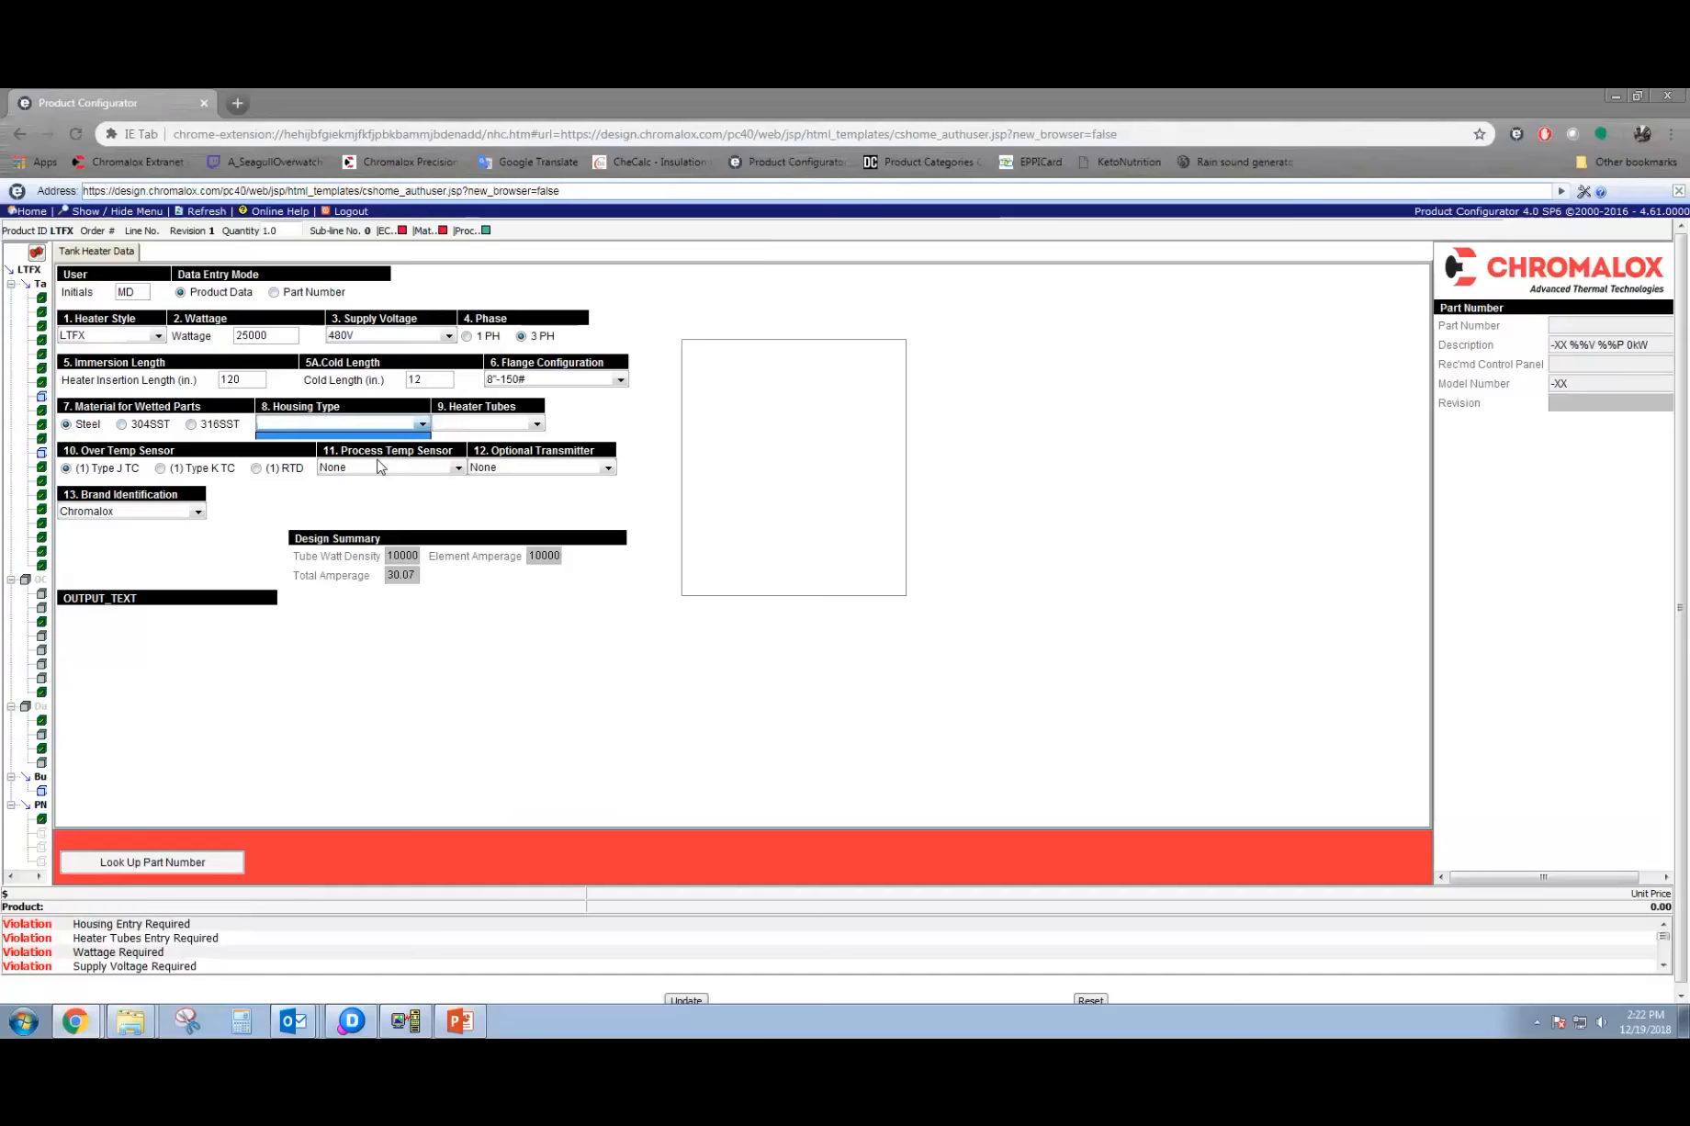
left_click(396, 458)
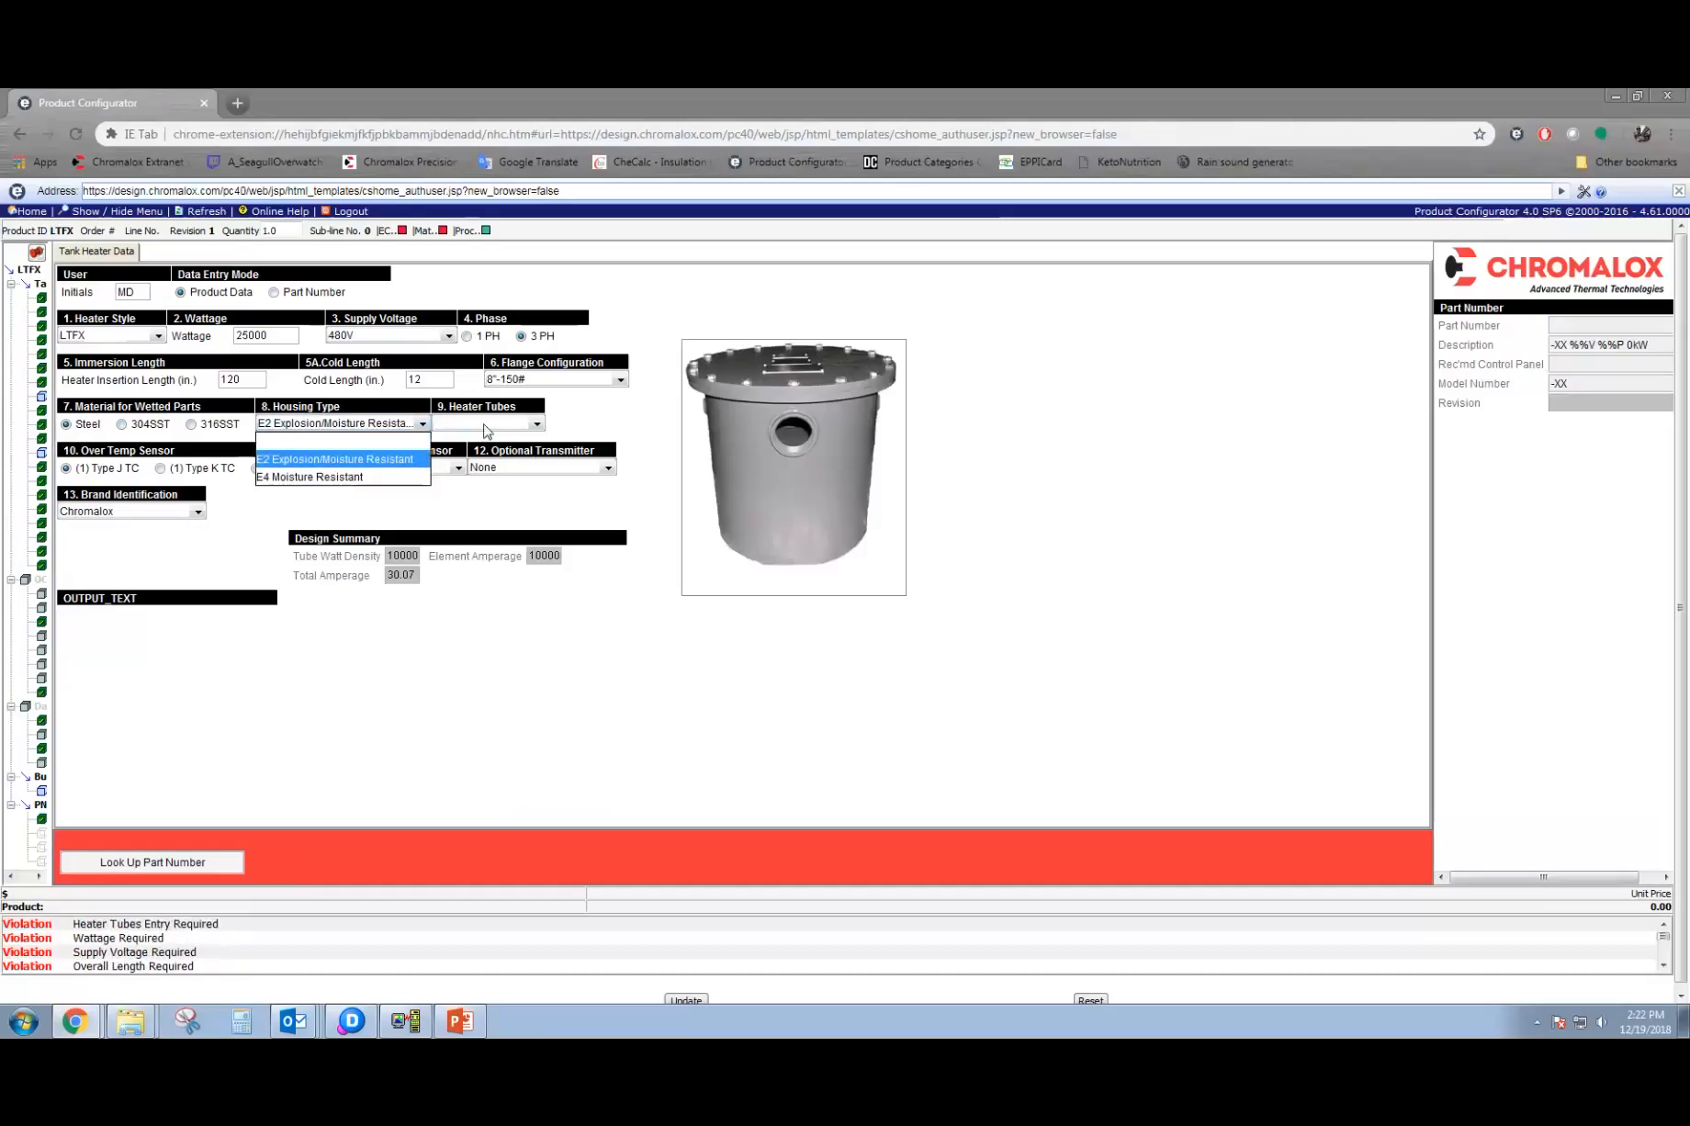
Change the flange configuration to 10"-150# and choose (2) 3" Heater Tube for the heater tubes.
left_click(484, 425)
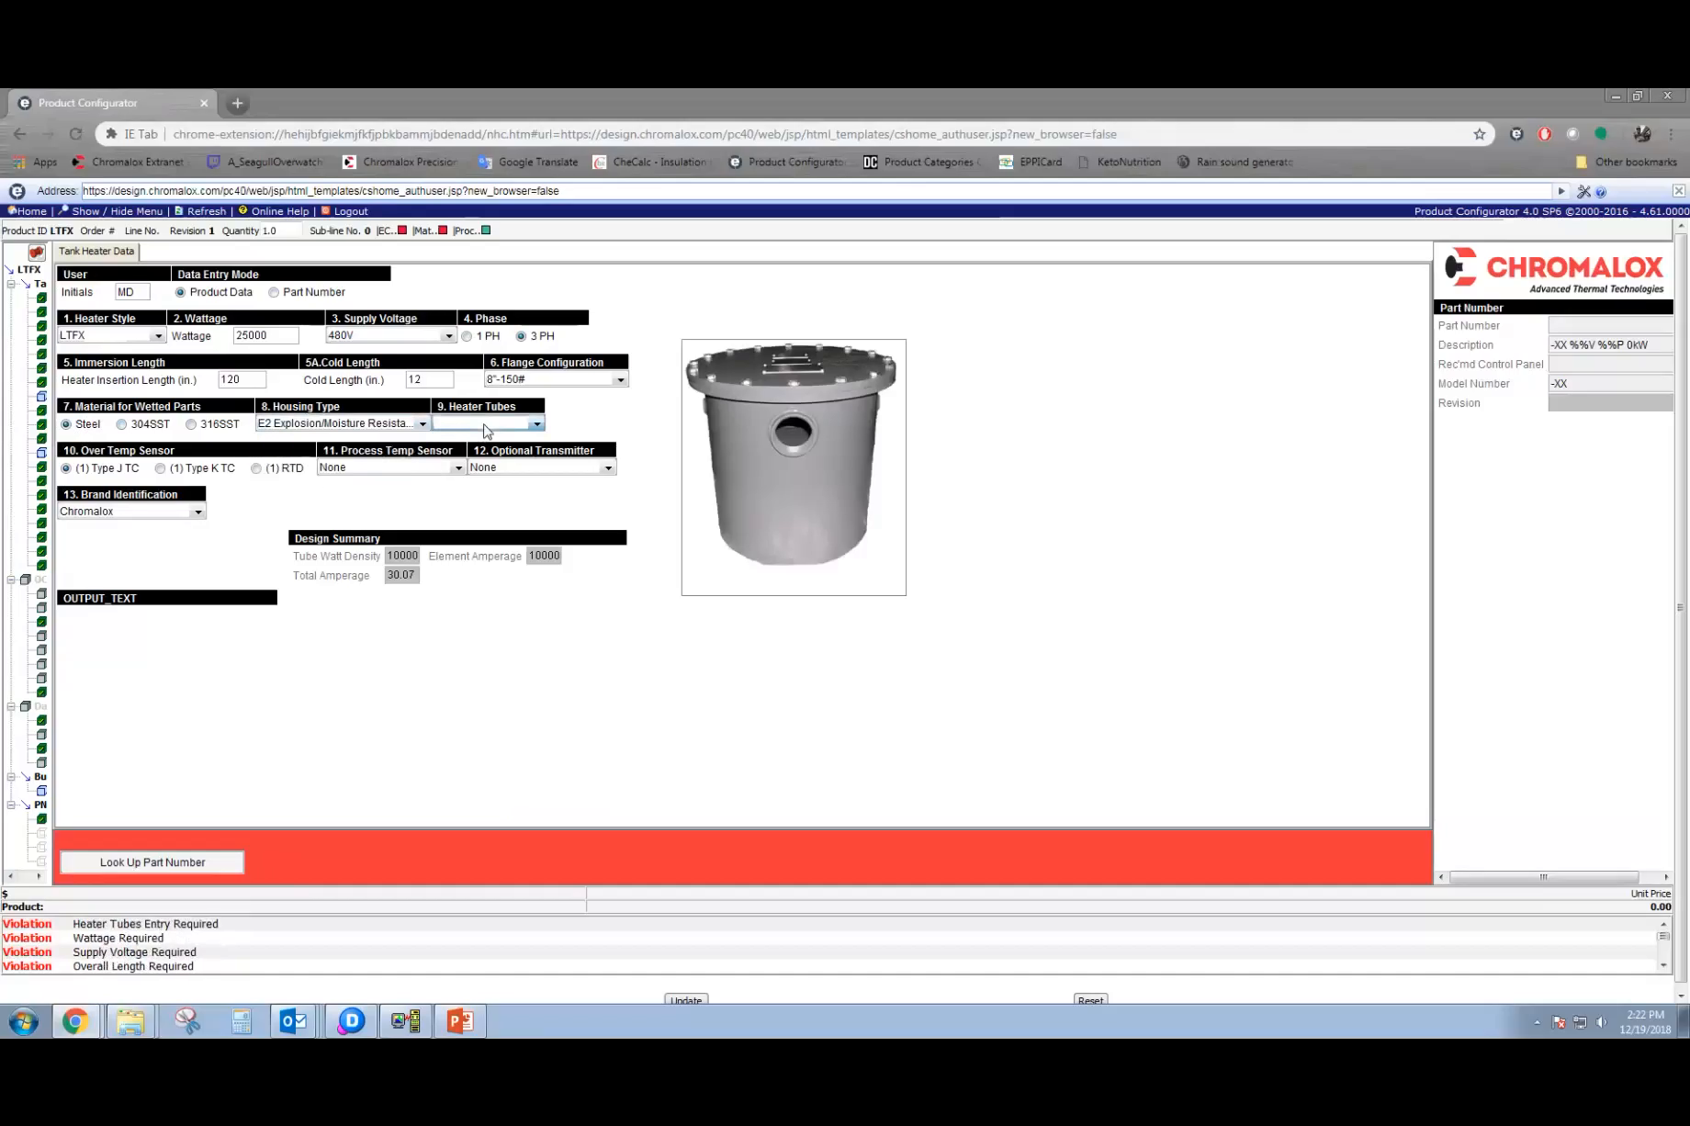
left_click(539, 427)
left_click(550, 382)
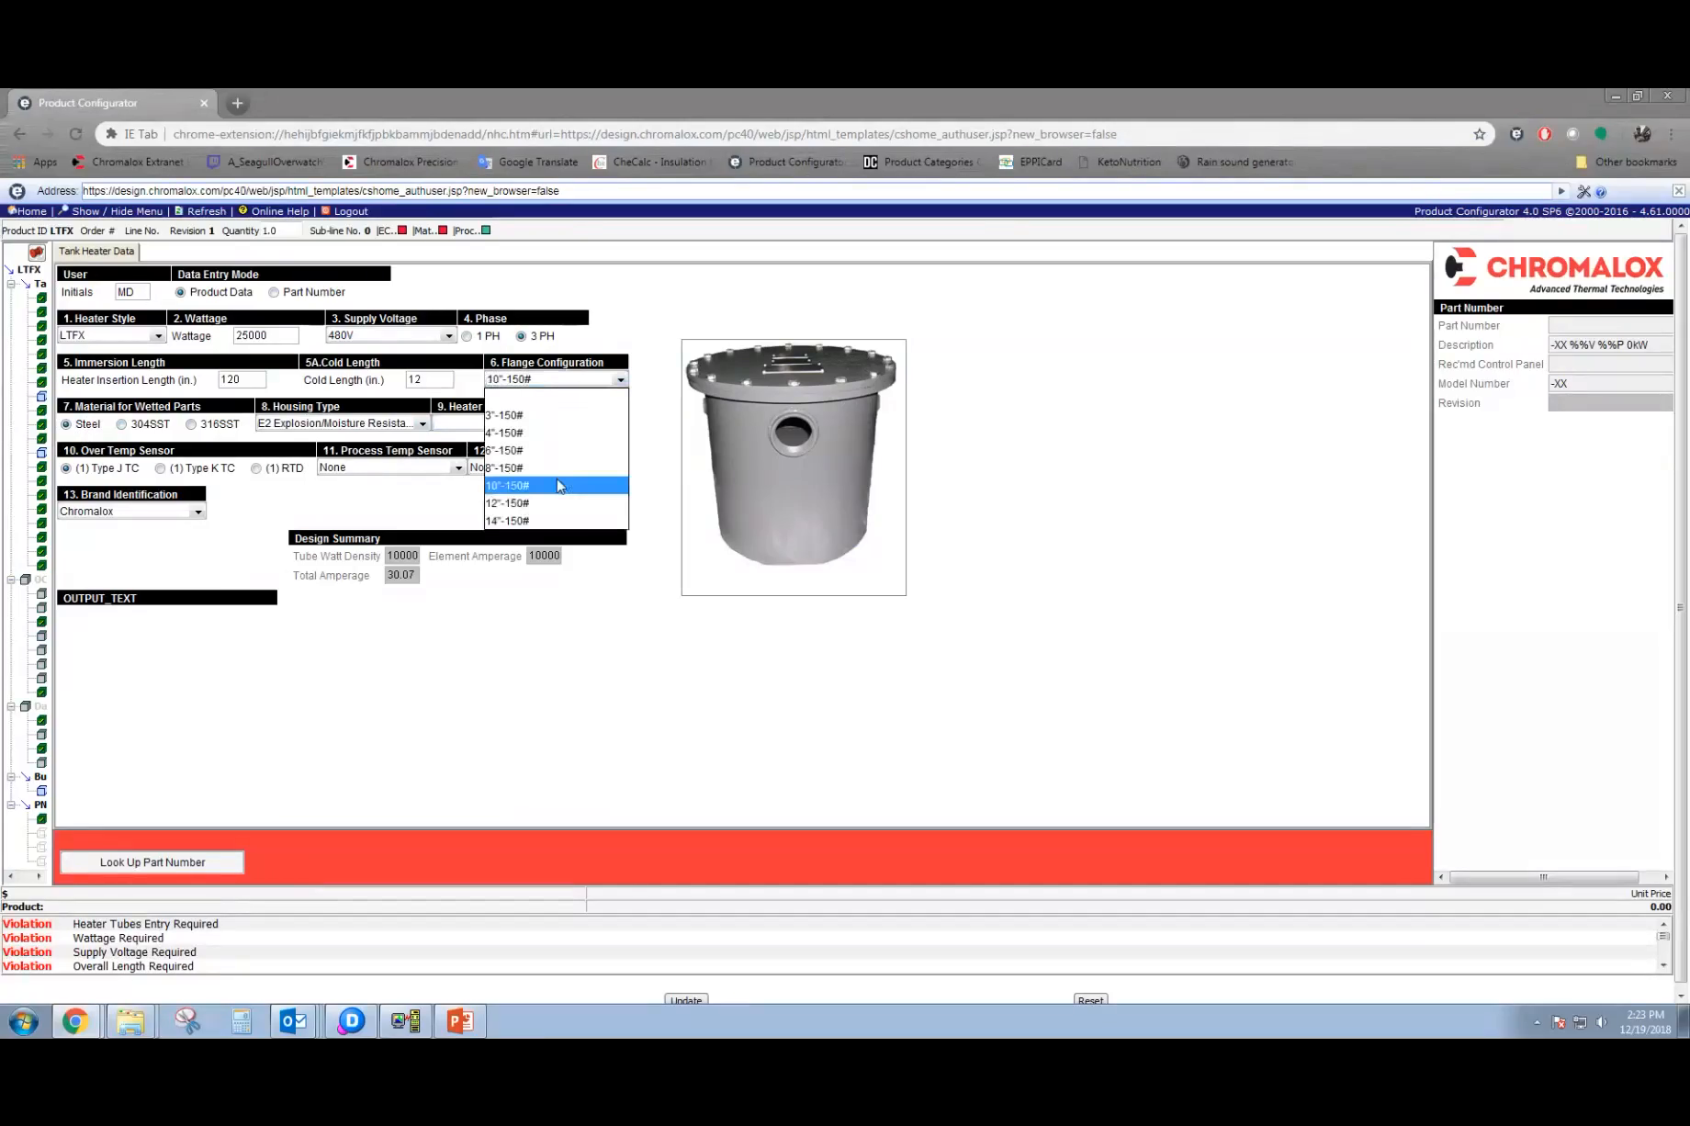
left_click(456, 429)
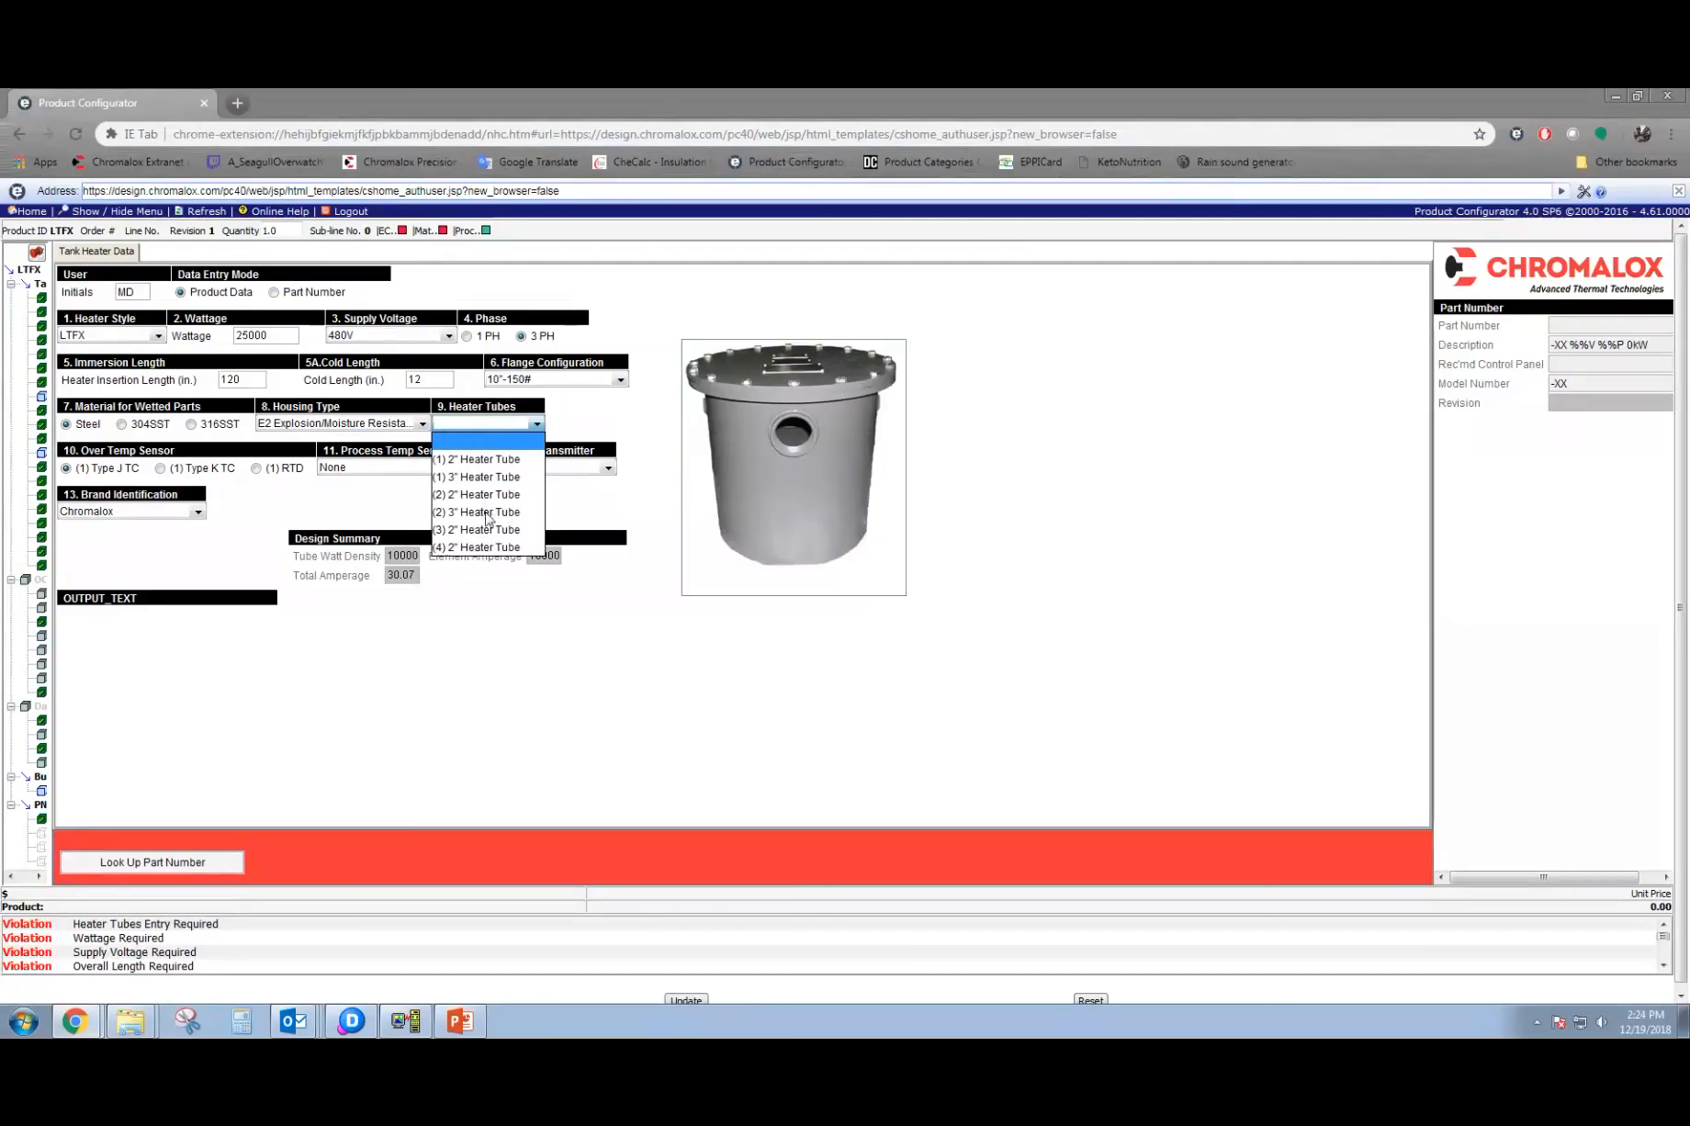
left_click(488, 515)
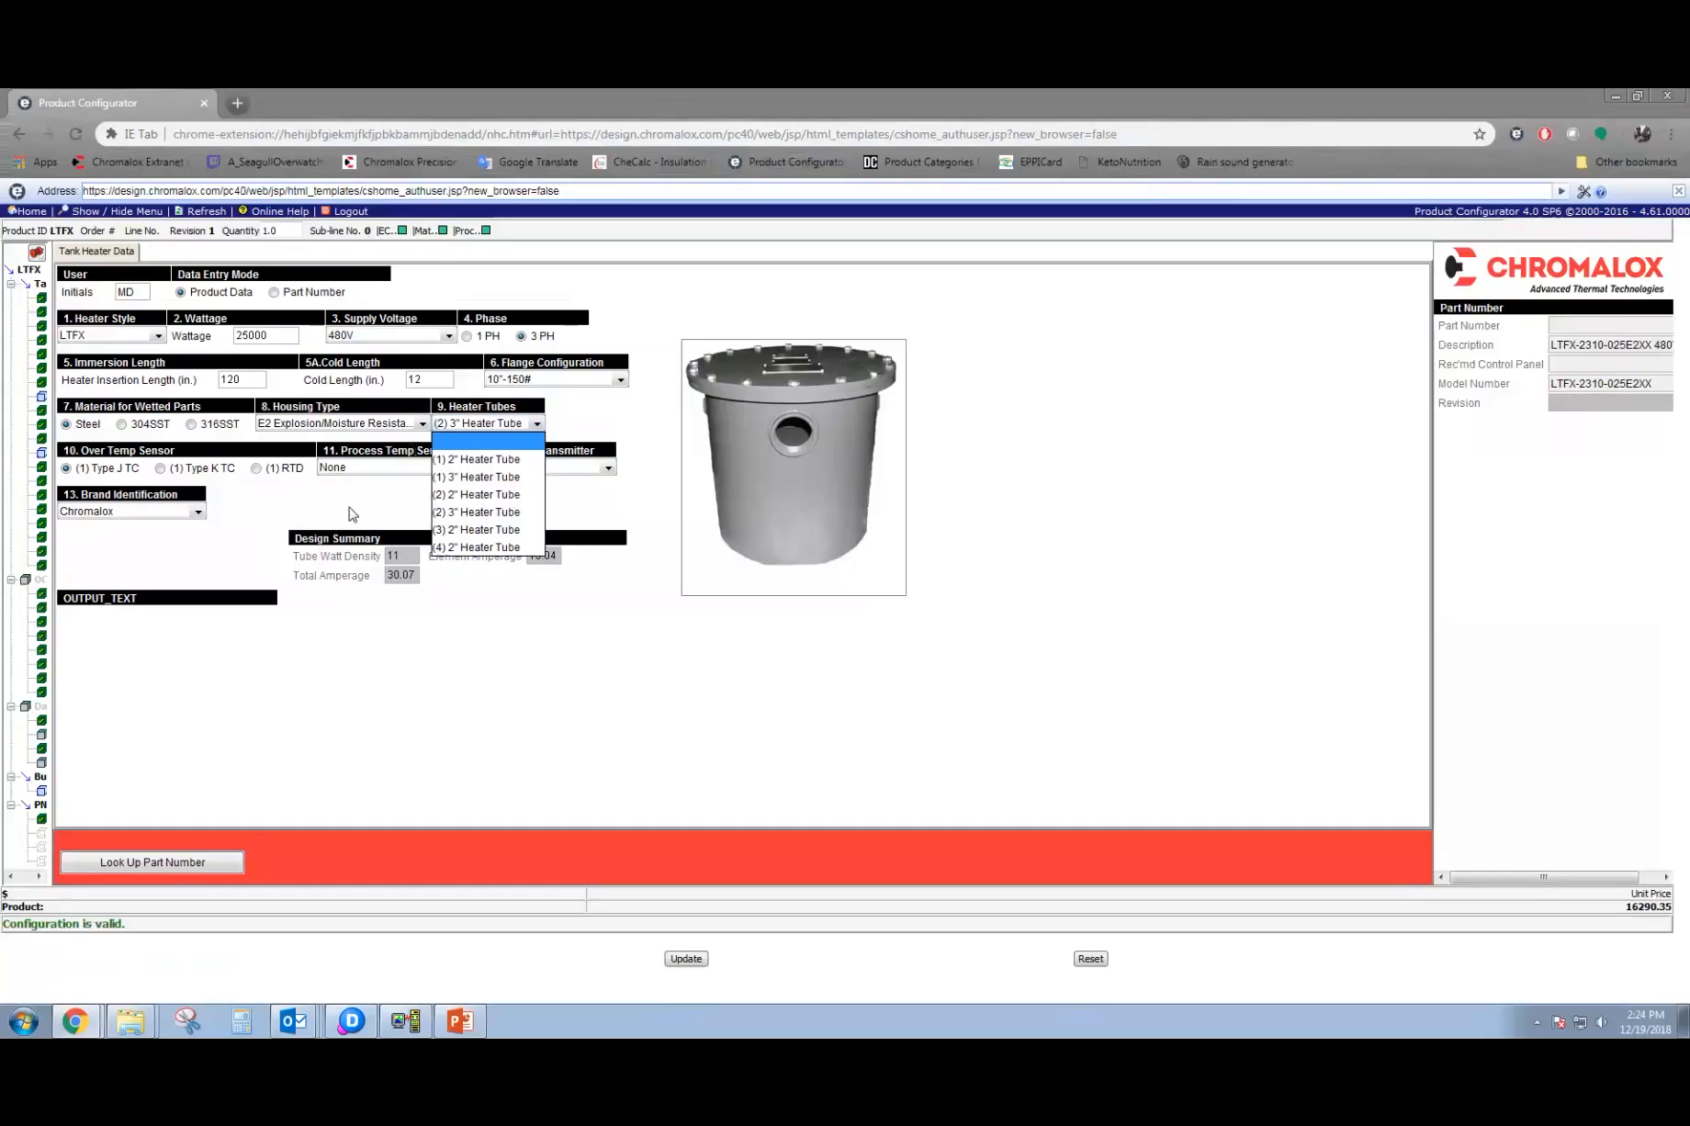
Select (1) Type J TC for both the over temp sensor and the process temp sensor.
left_click(83, 466)
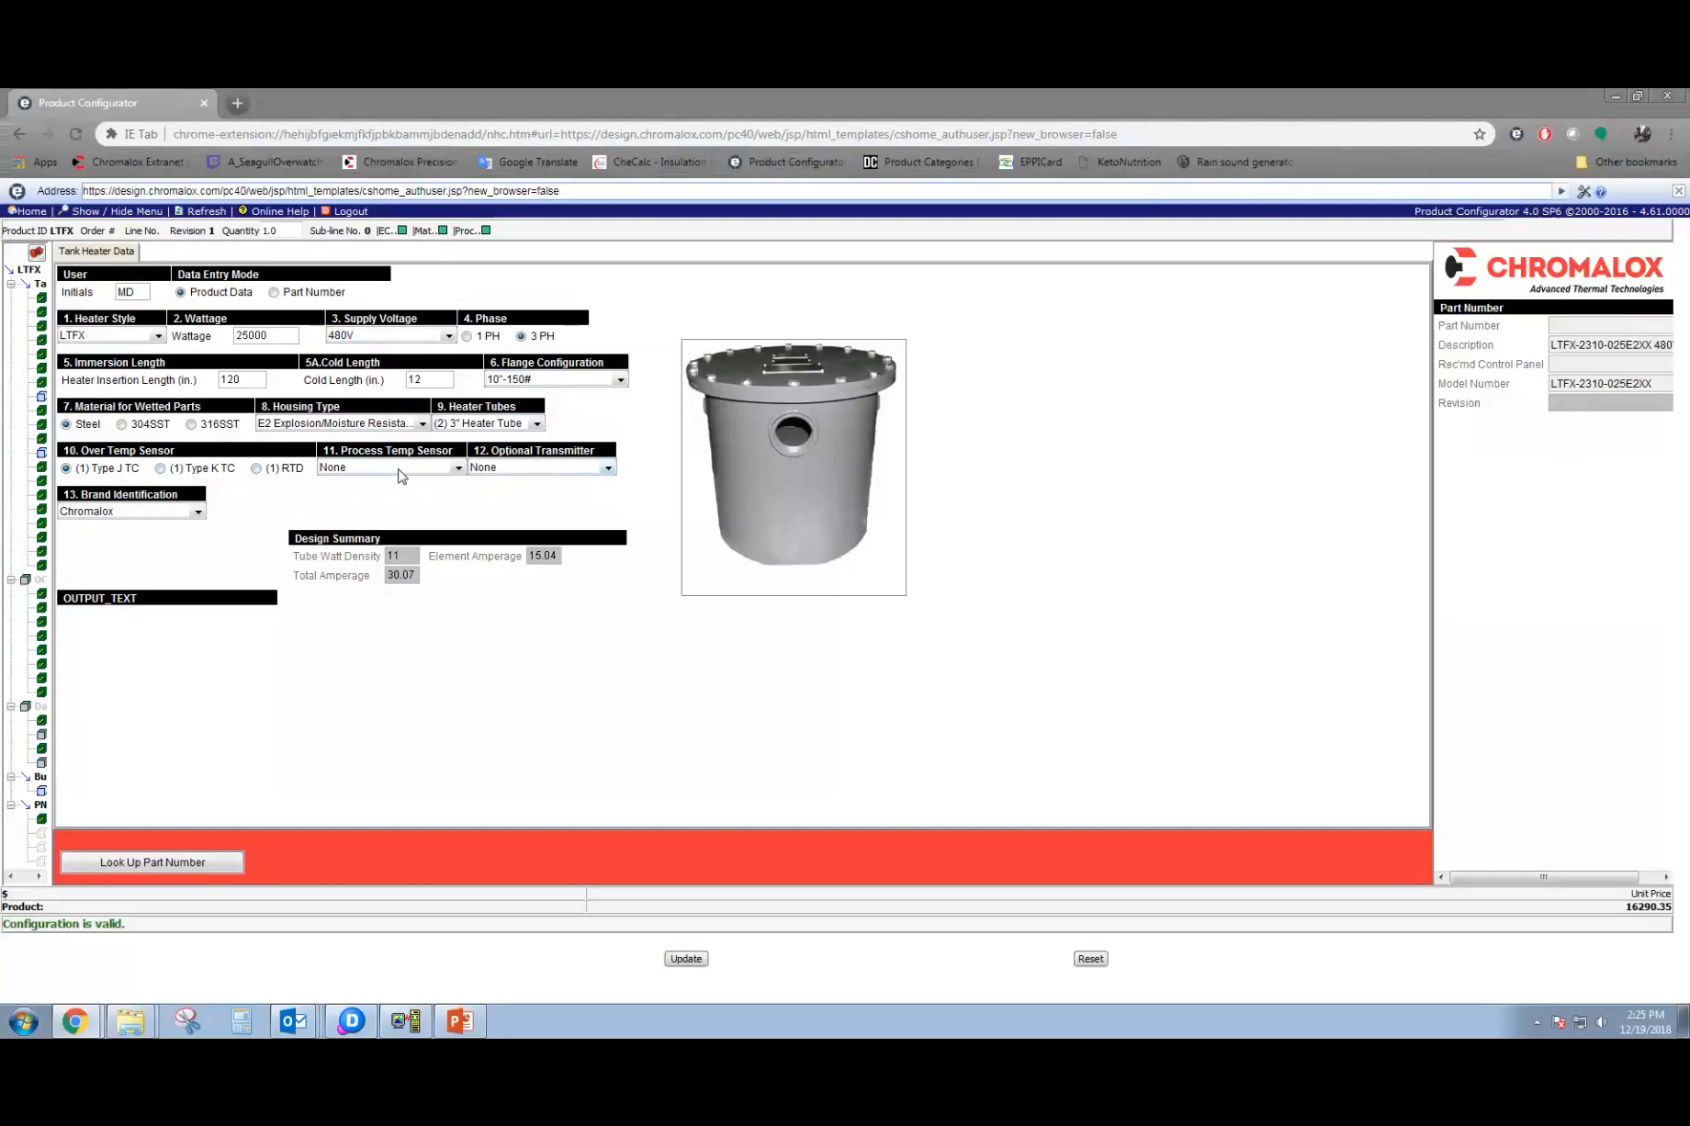
left_click(402, 470)
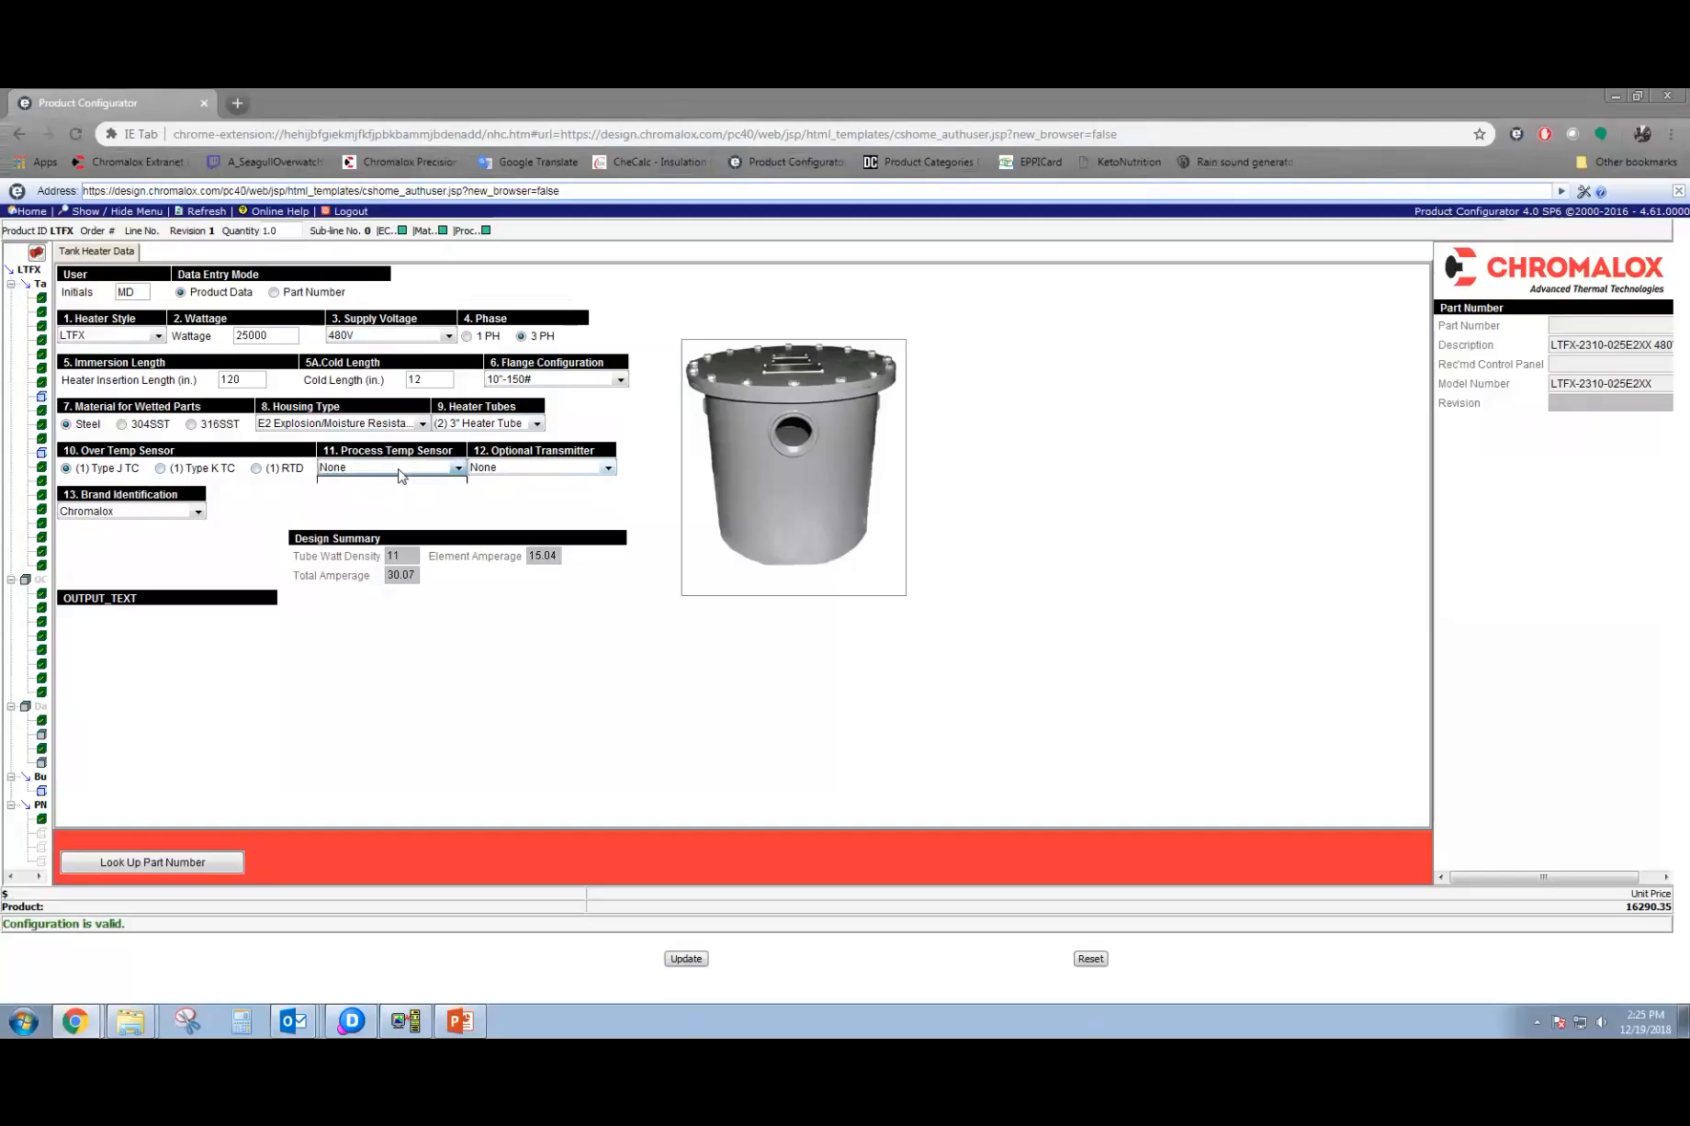
left_click(402, 528)
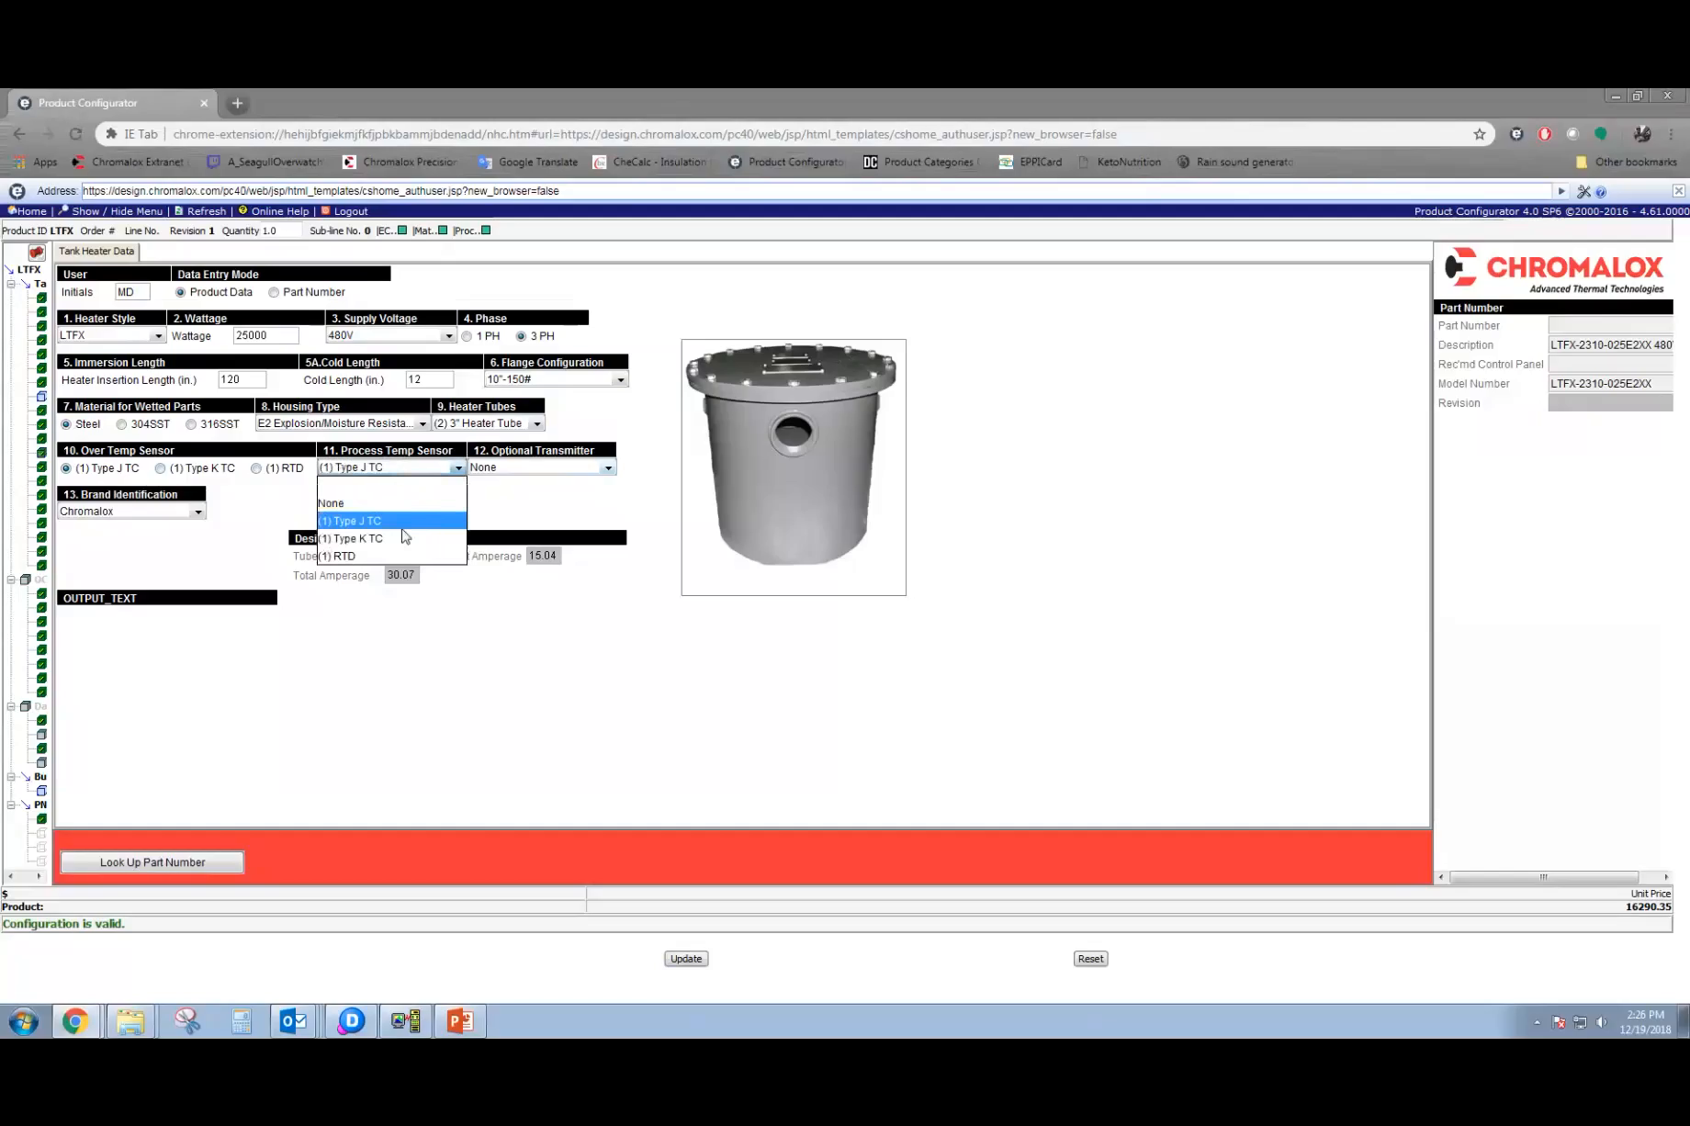
Choose Sensor Transmitter as the optional transmitter and set the process temp sensor to None.
left_click(527, 475)
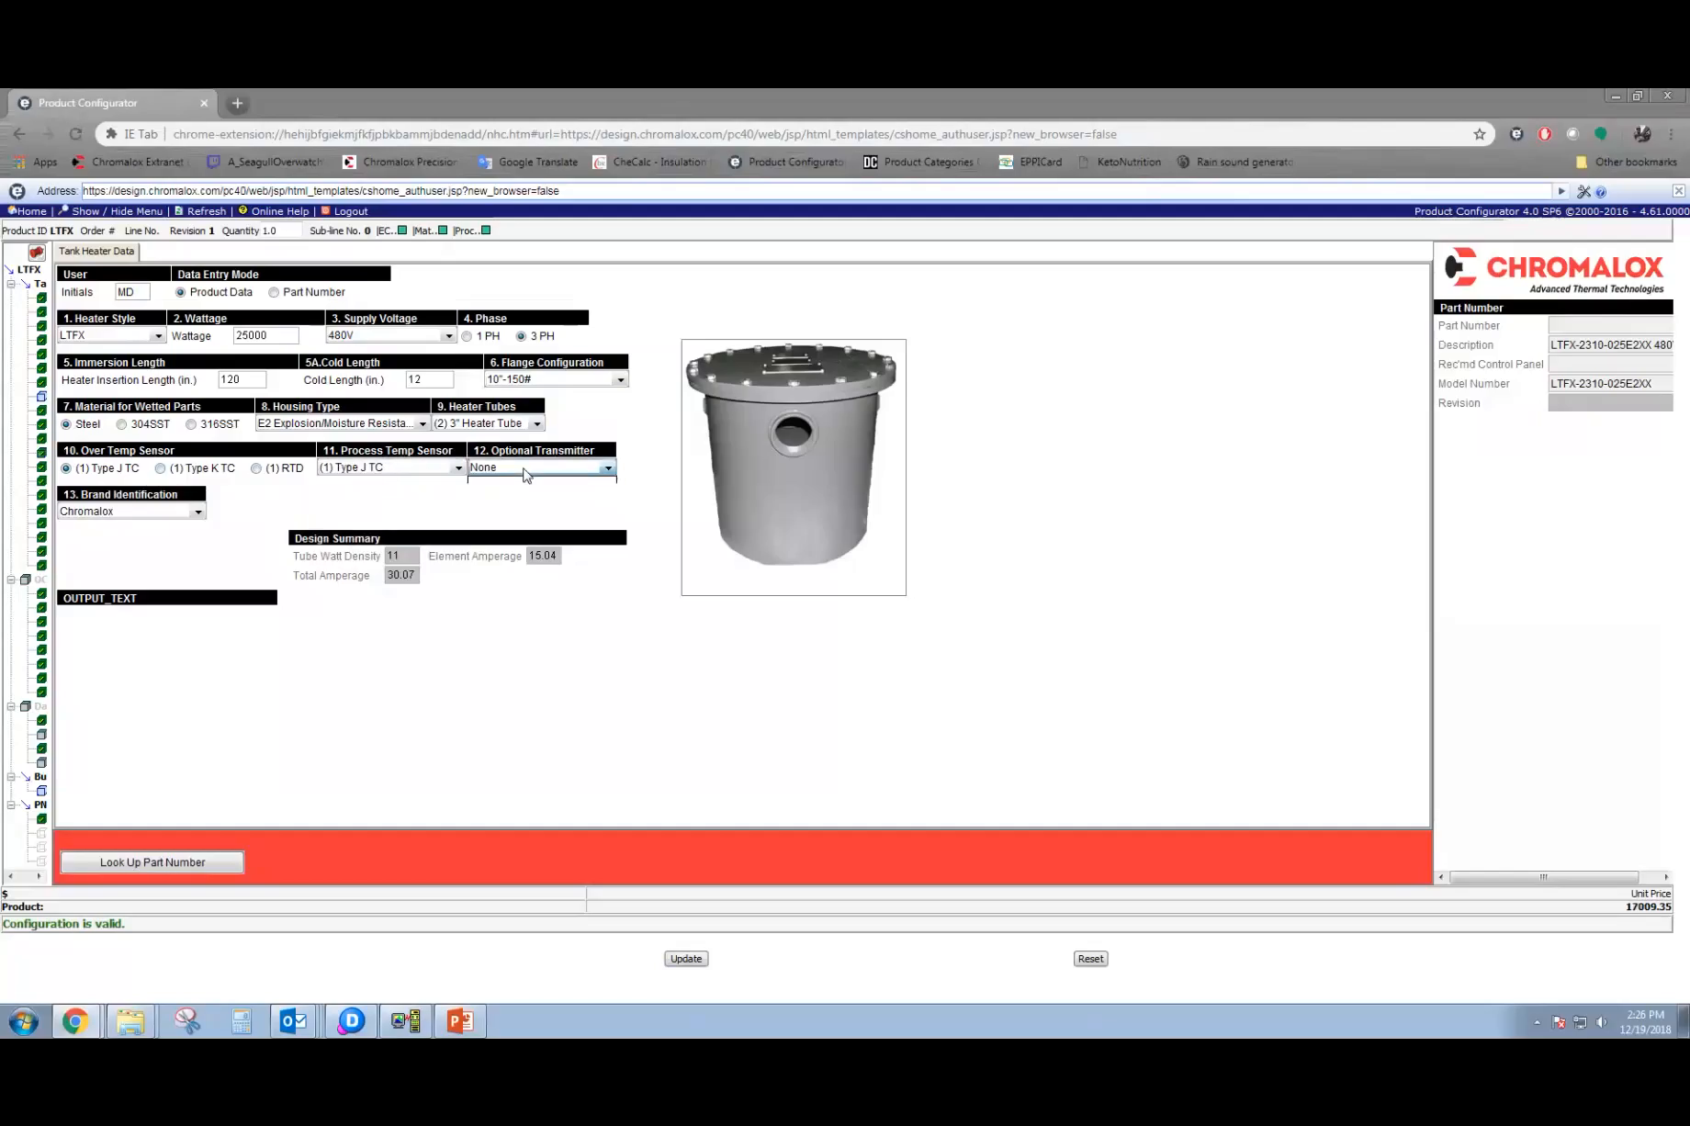
left_click(547, 521)
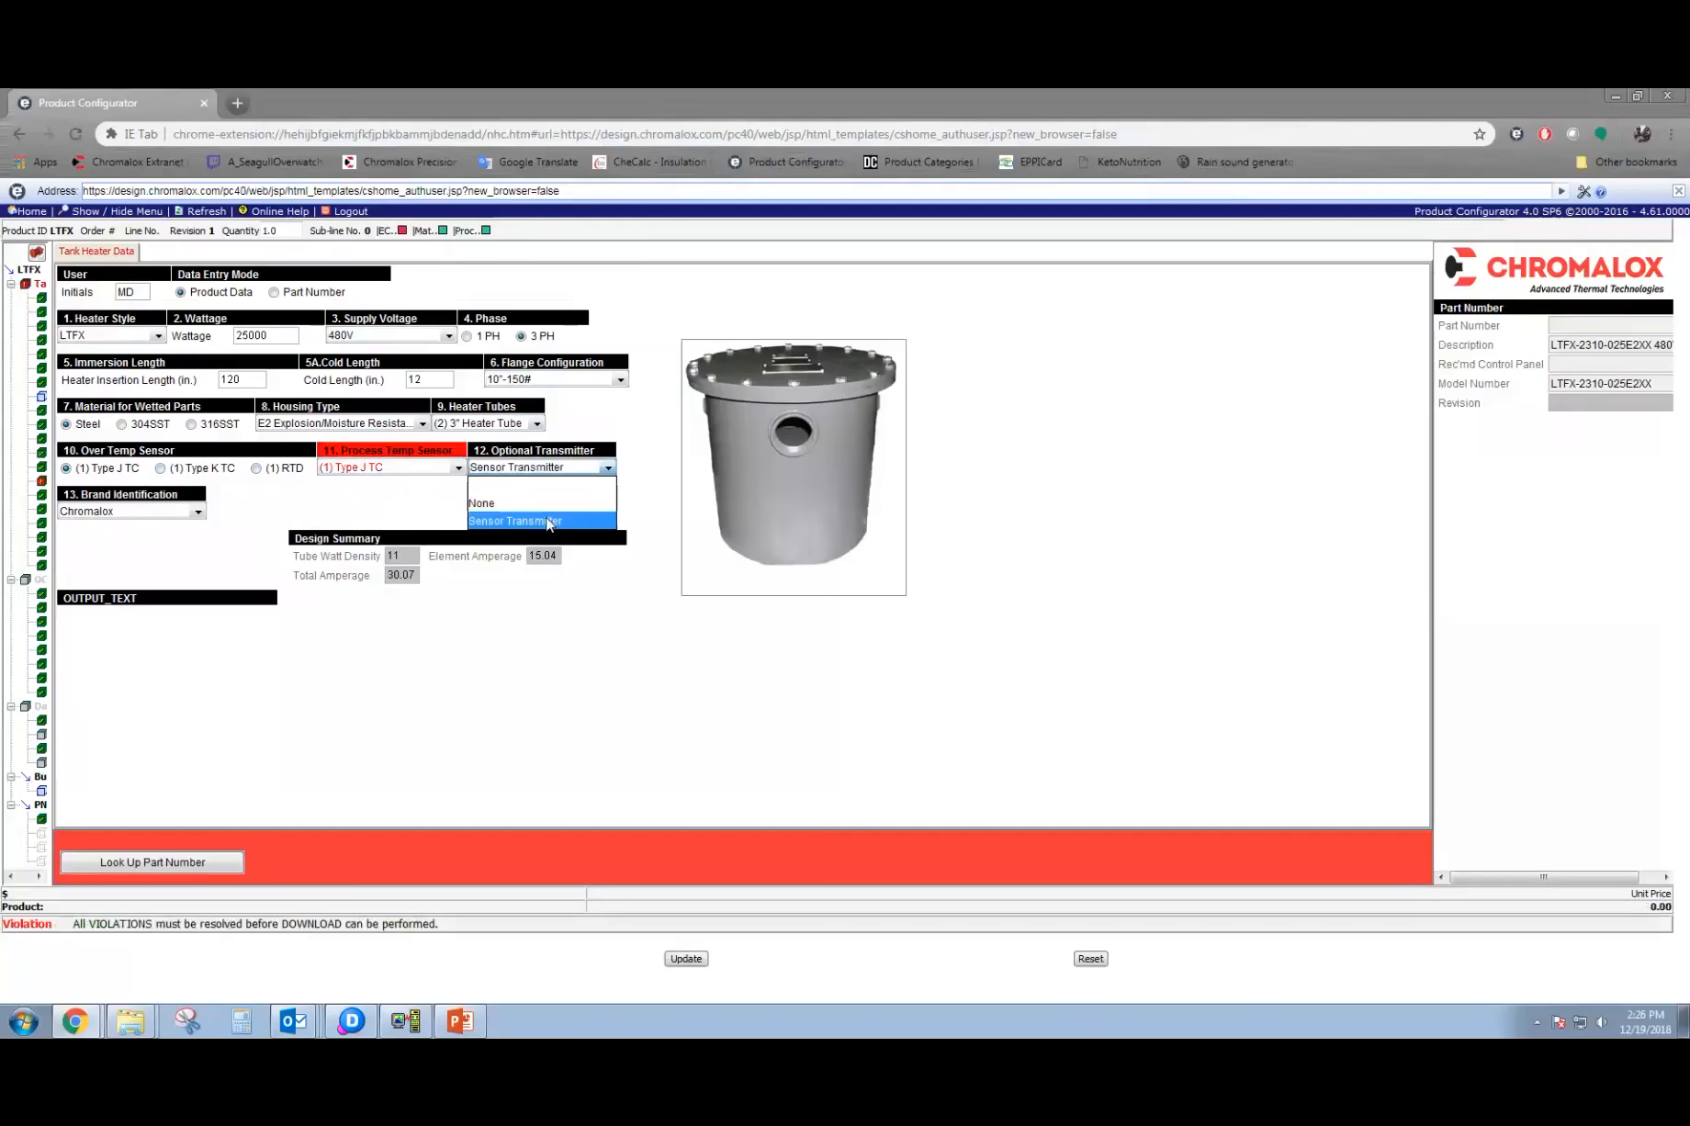
left_click(413, 469)
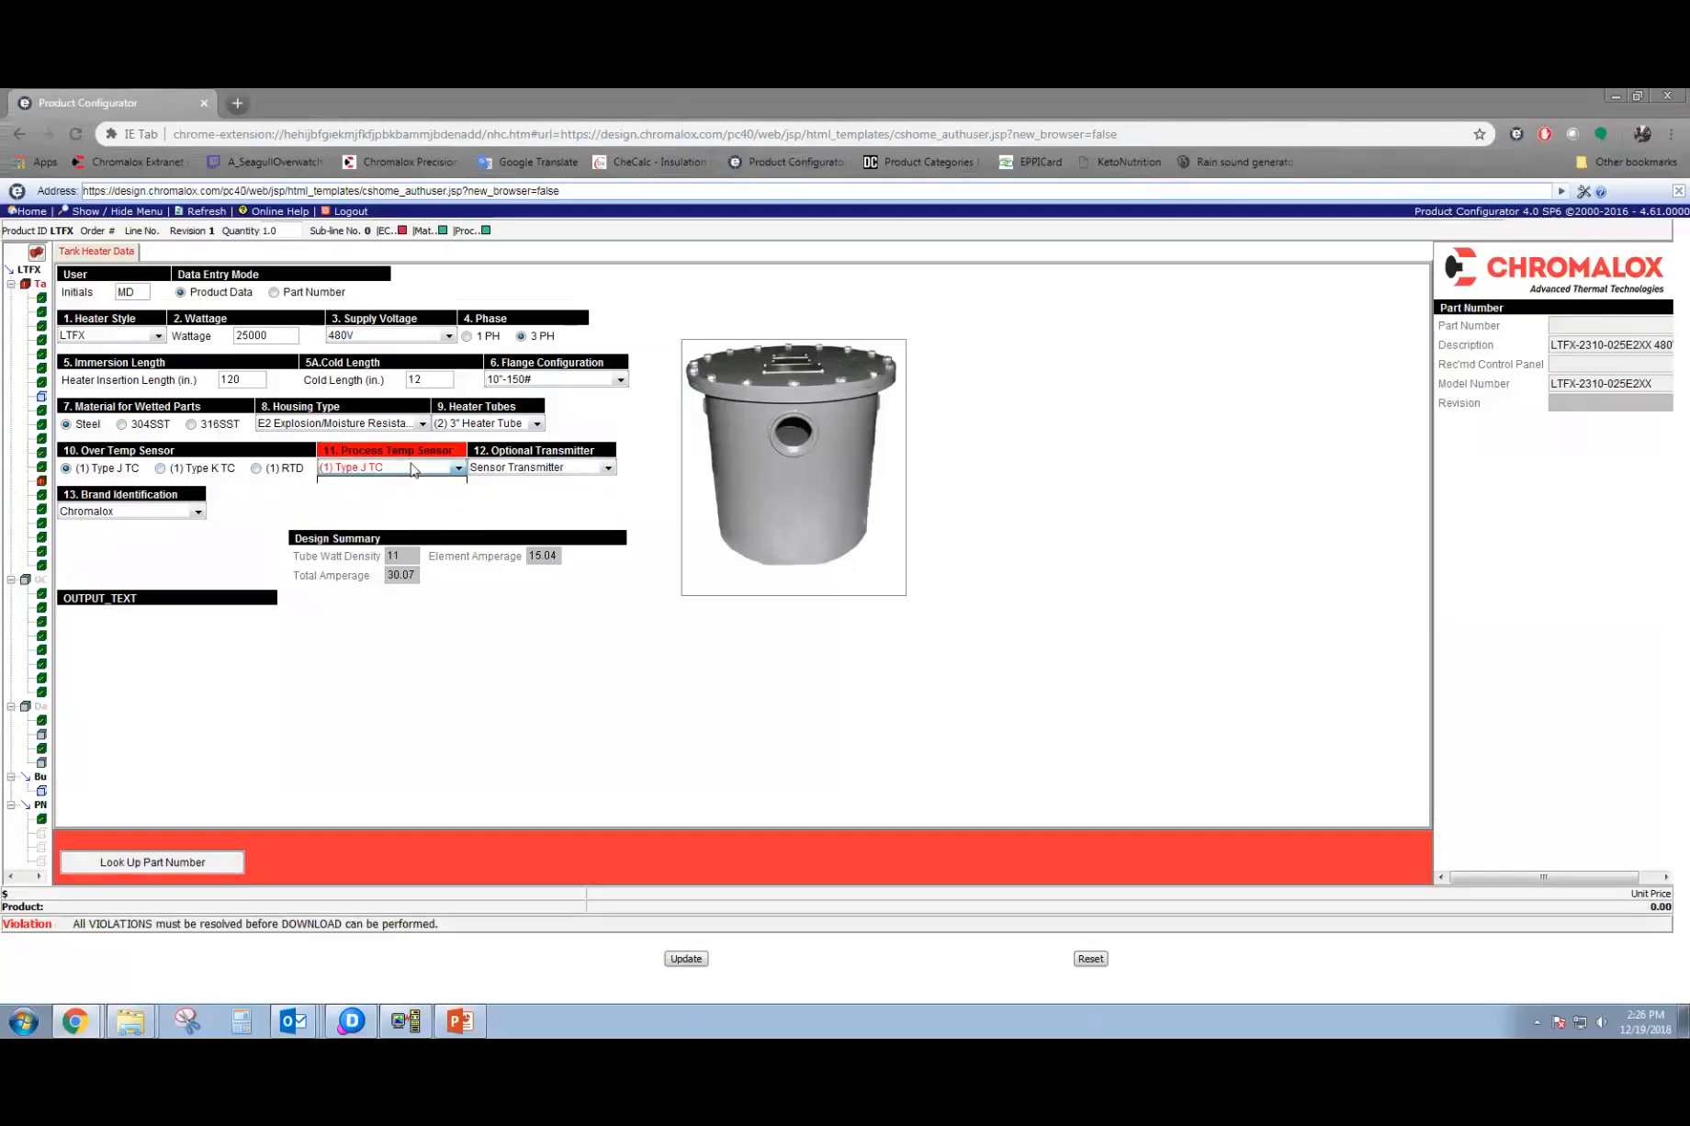
left_click(405, 504)
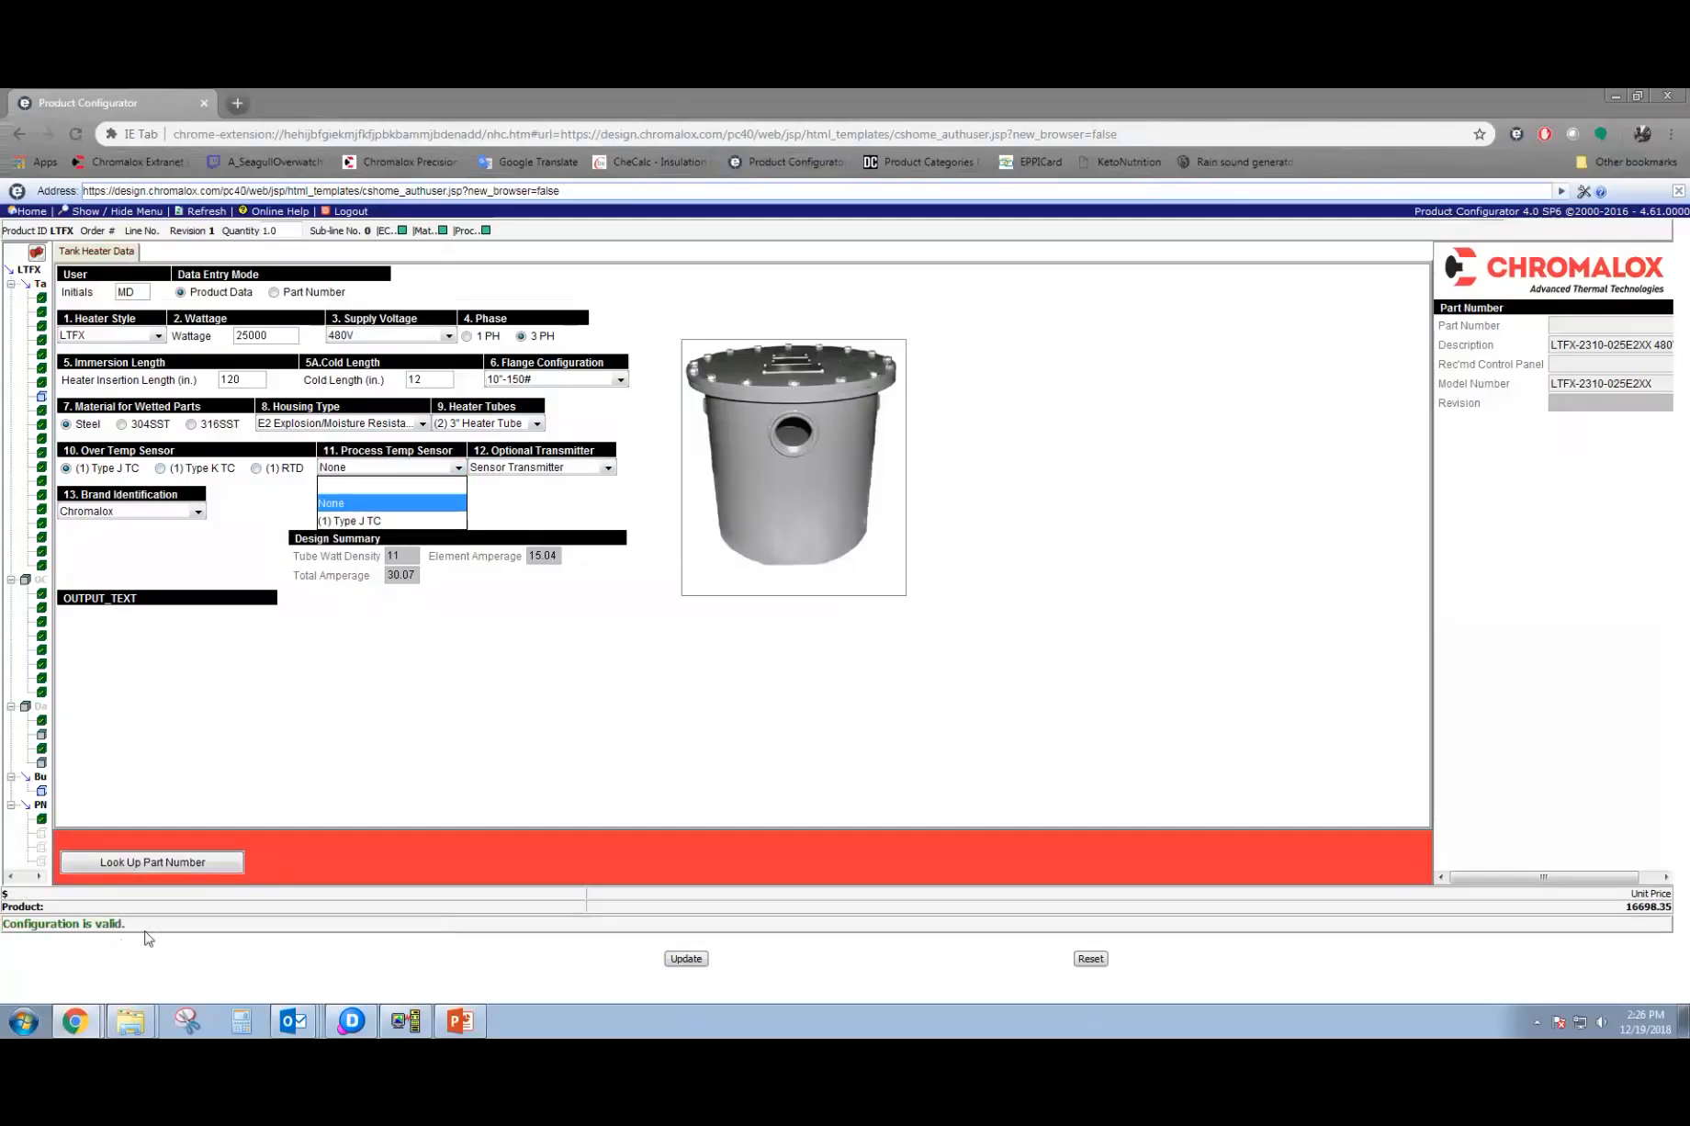
Look up the part number for this configuration, and assign and save a new one.
left_click(170, 864)
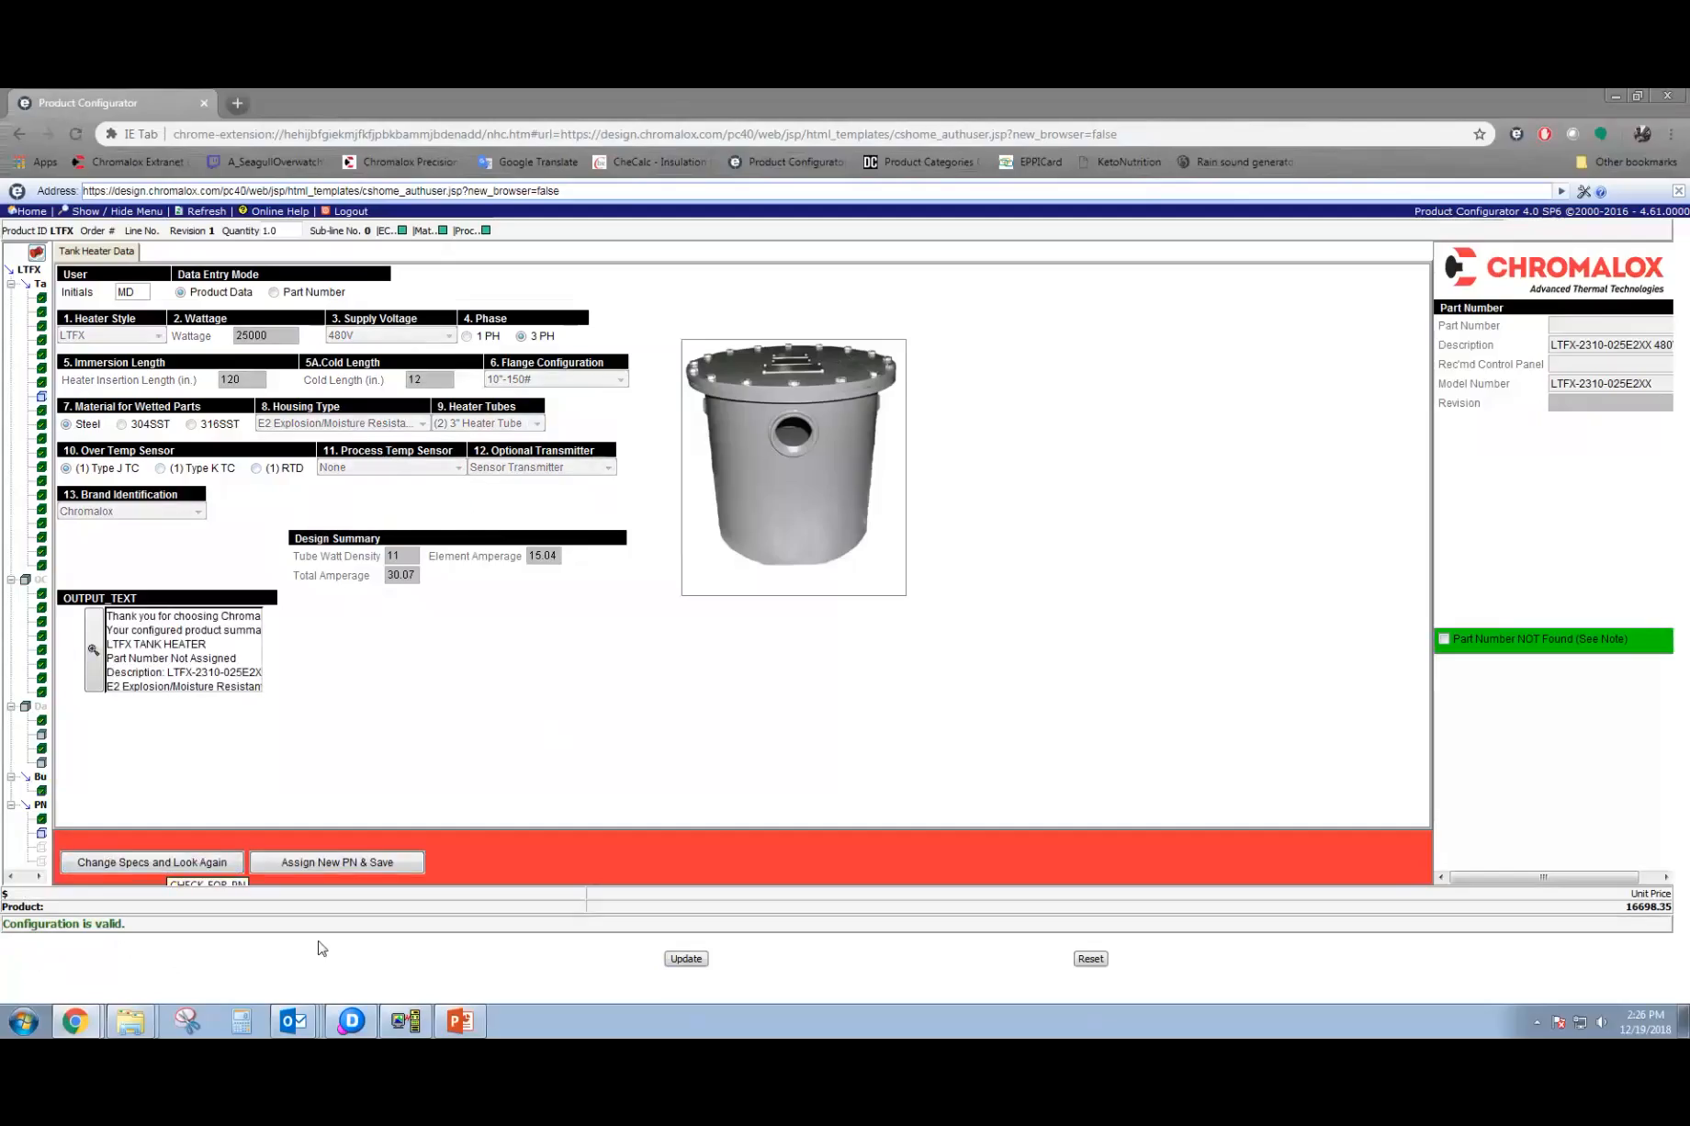
left_click(368, 863)
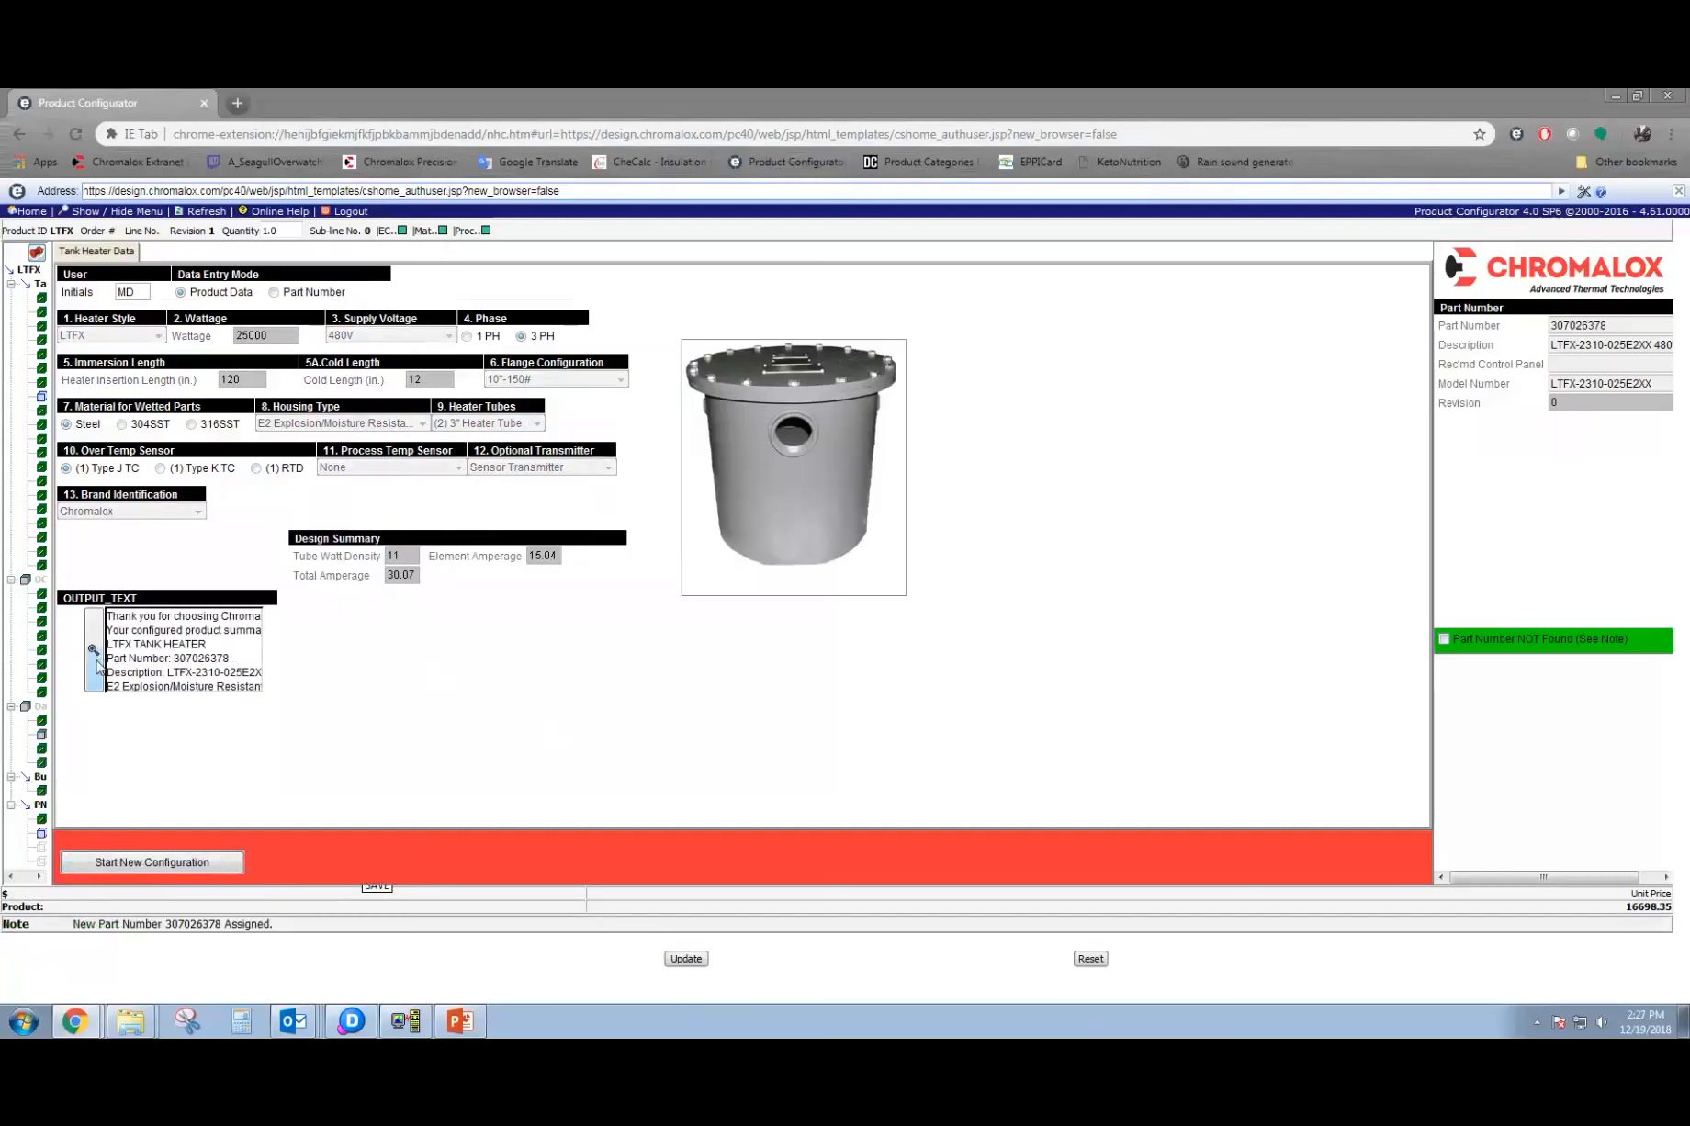
Review the full product summary in the output text, highlighting the whole text and the part number, and close it.
left_click(96, 666)
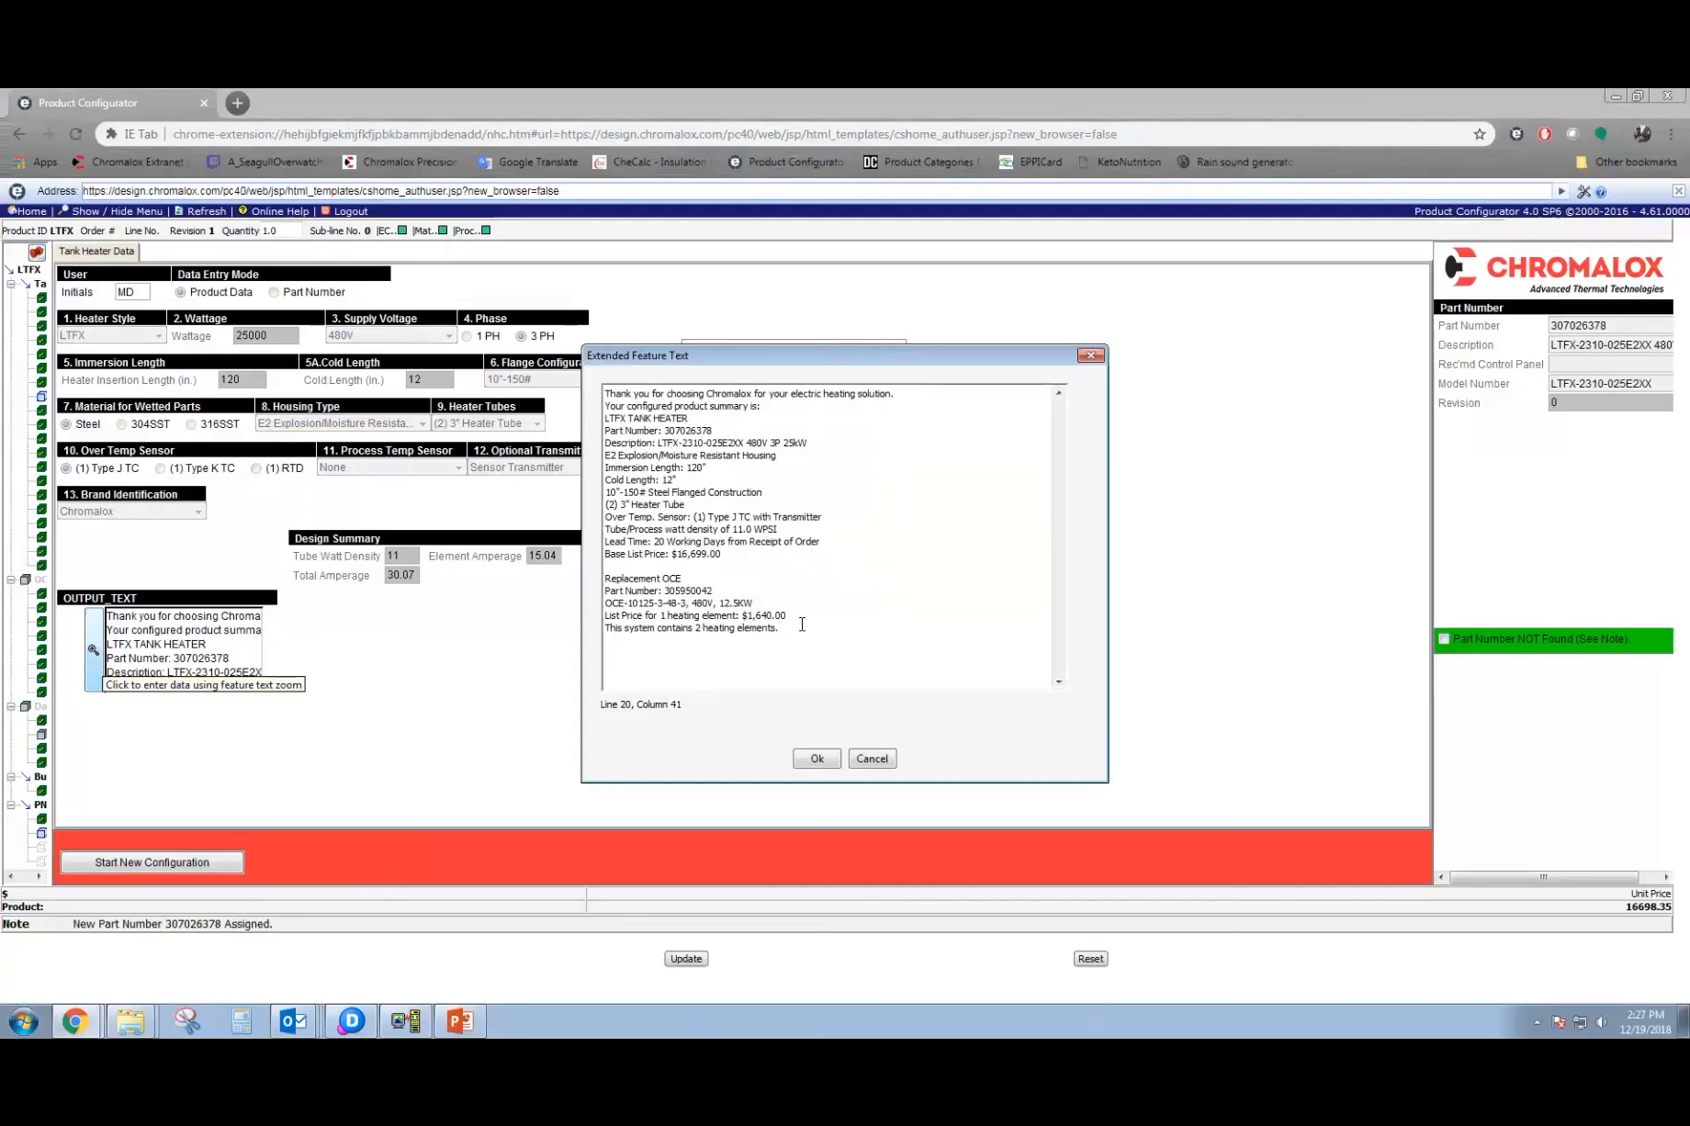
left_click(819, 761)
left_click_drag(606, 393, 774, 639)
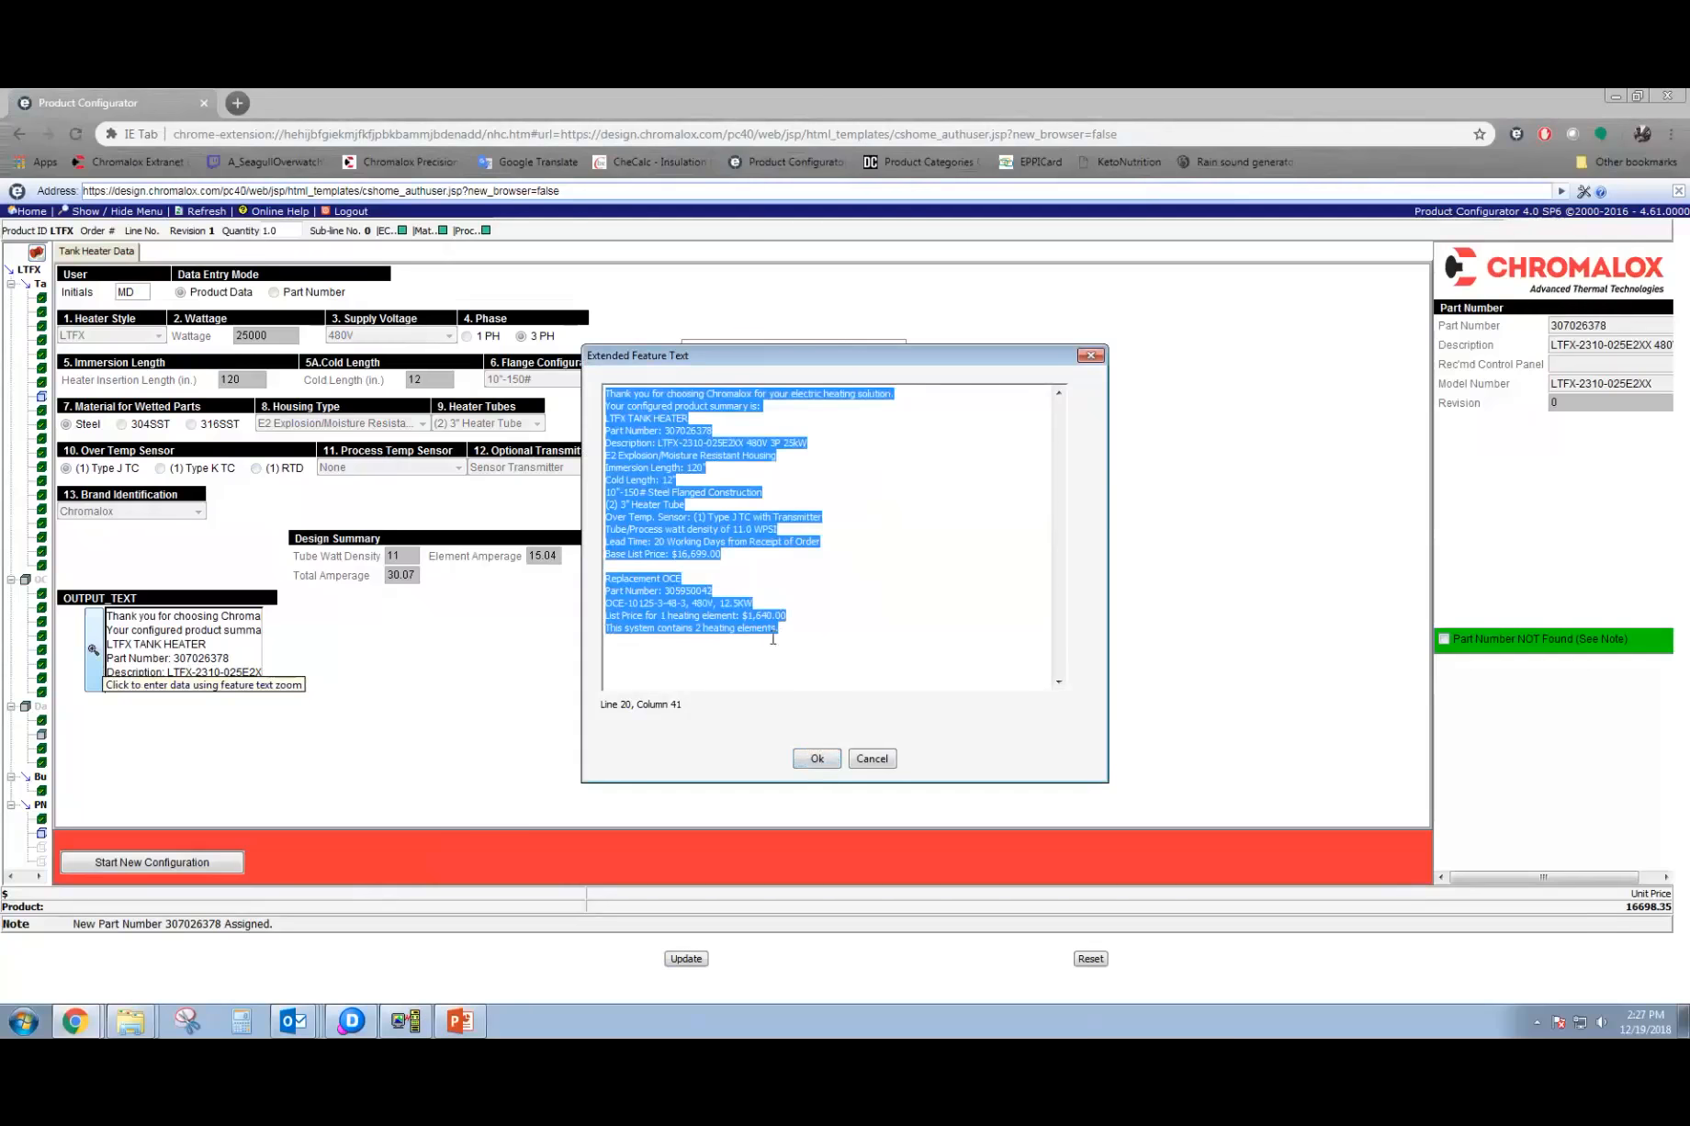
left_click(779, 531)
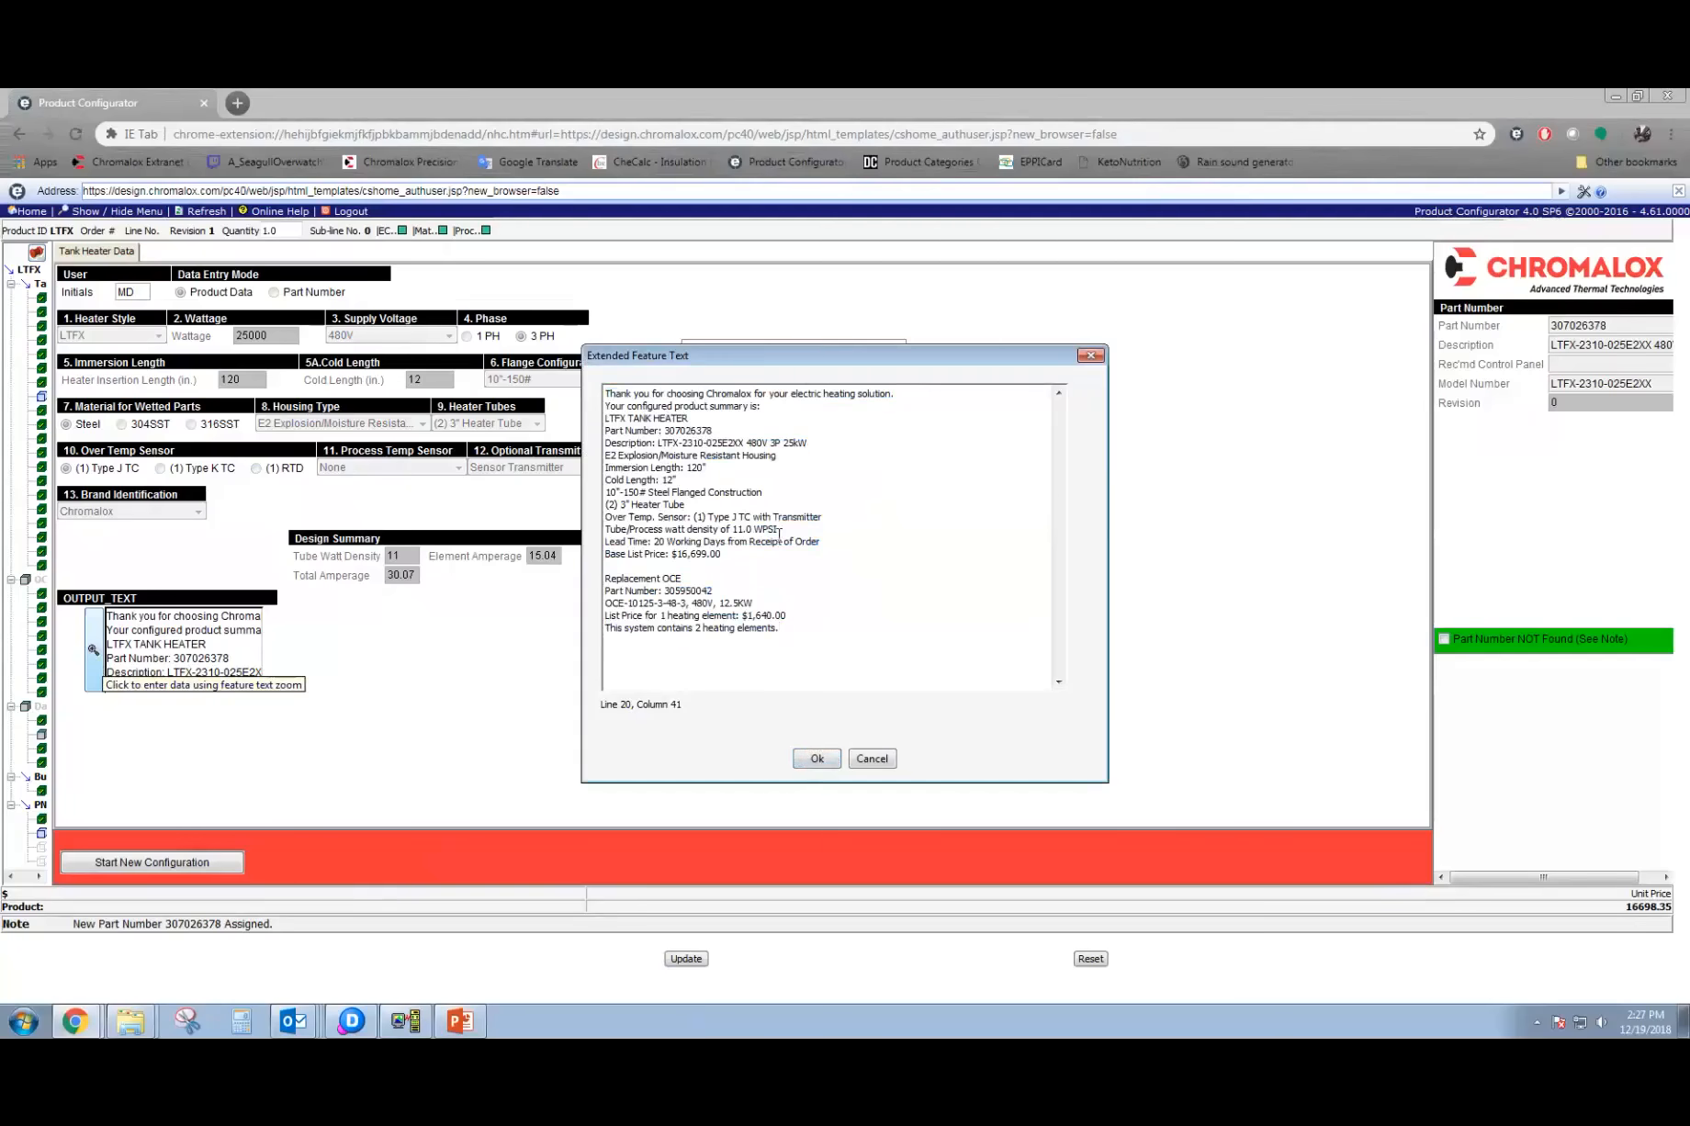
double_click(702, 430)
left_click(832, 762)
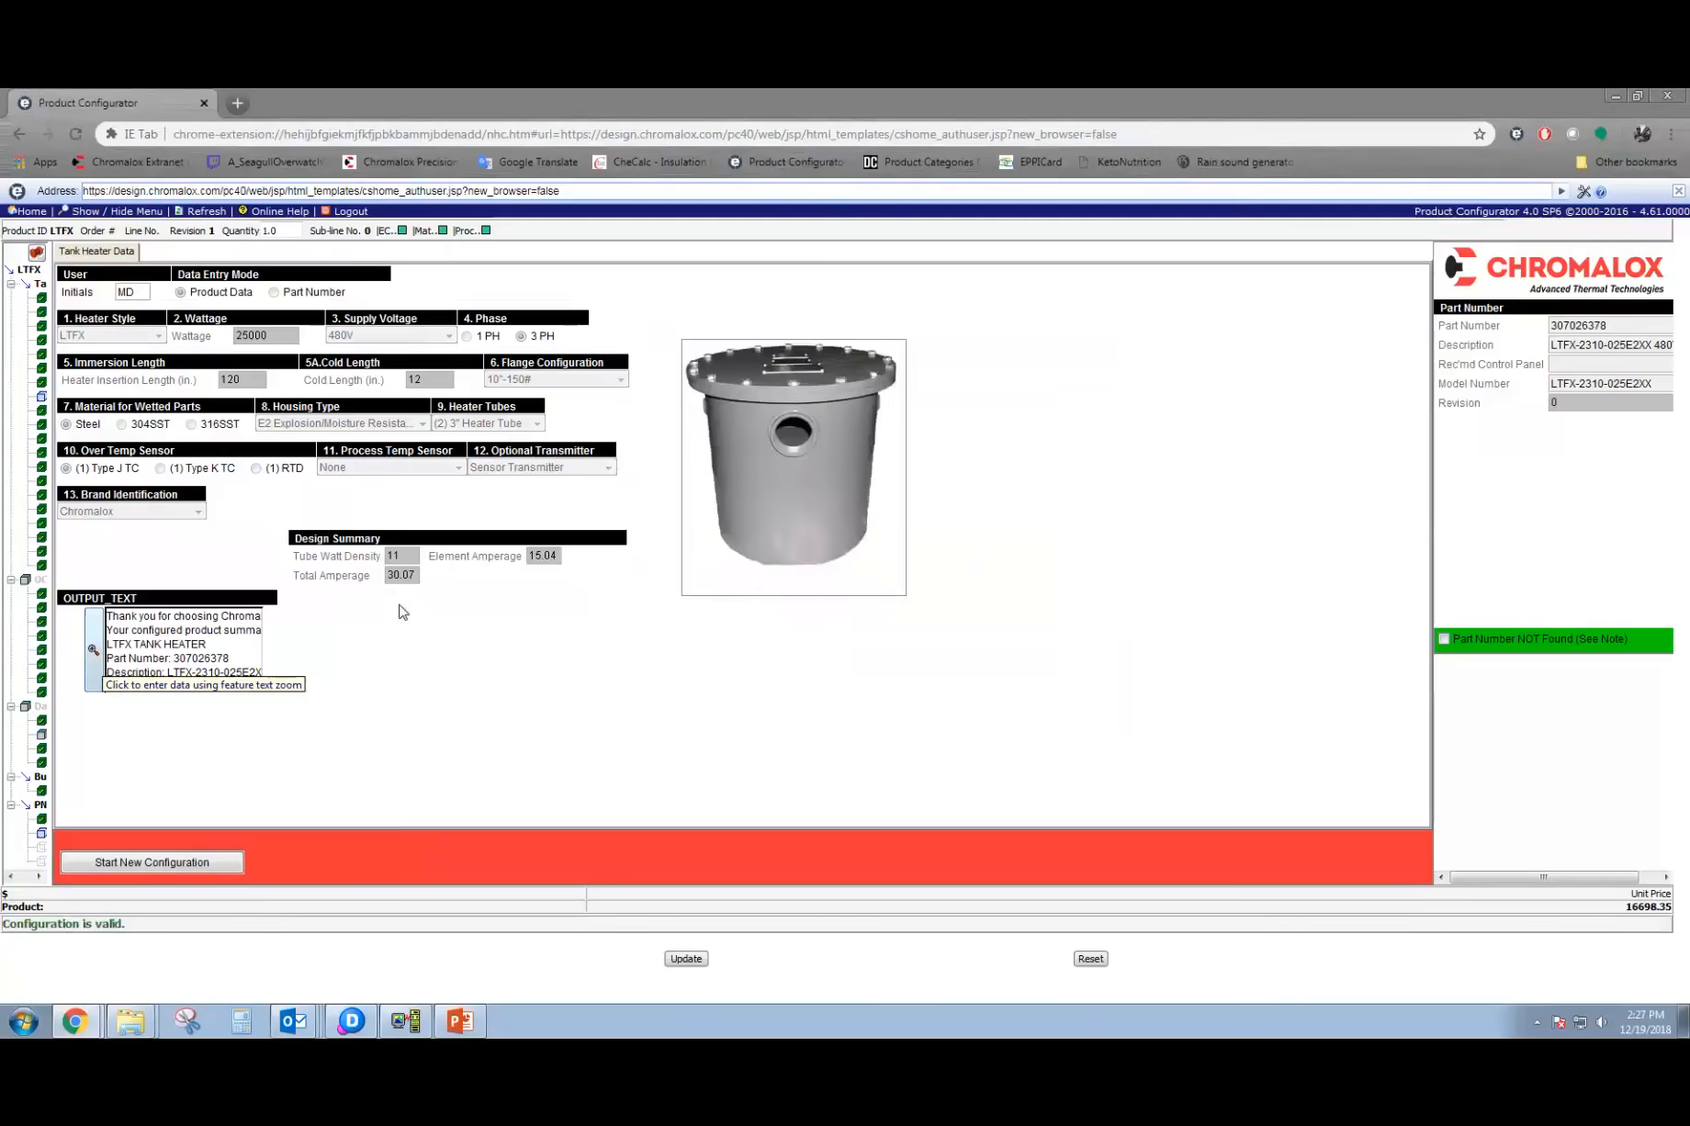
Start a new configuration, clear the wattage and heater insertion length, and accept the lower limit of 6 for the cold length.
left_click(191, 864)
left_click(289, 338)
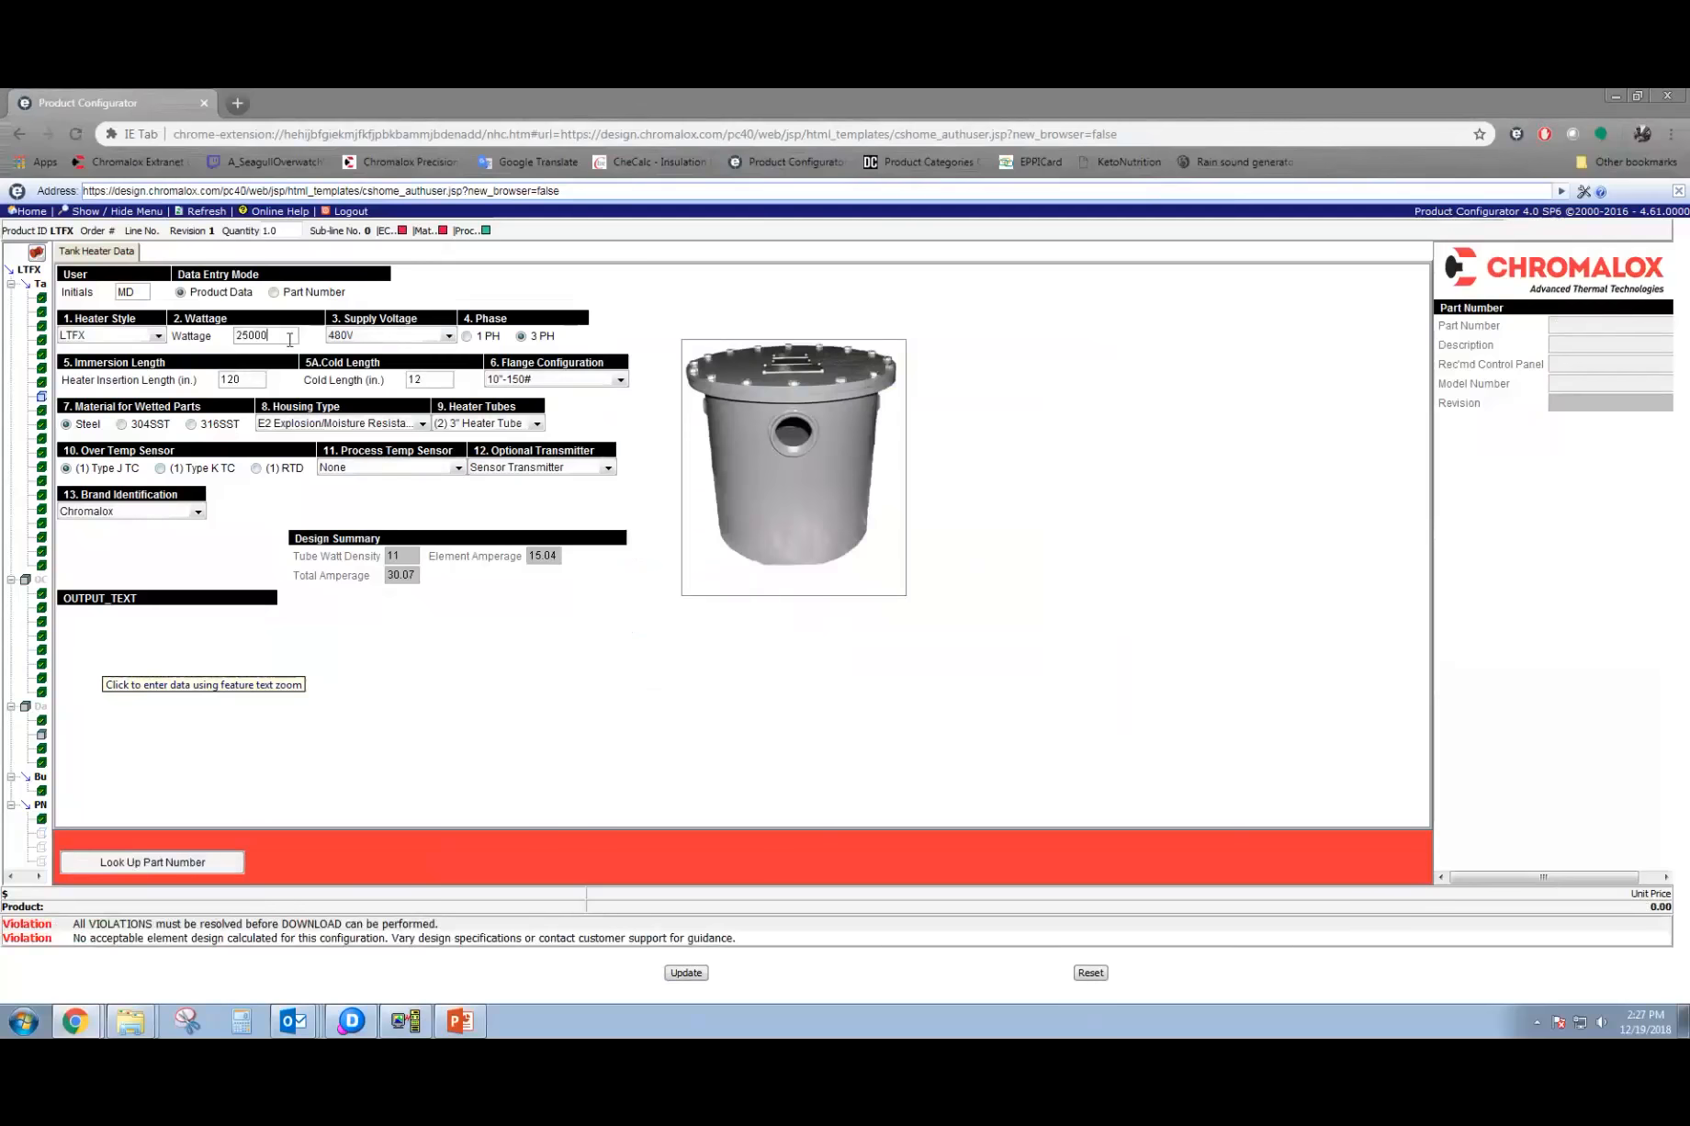
double_click(289, 338)
key("BackSpace")
key("Tab")
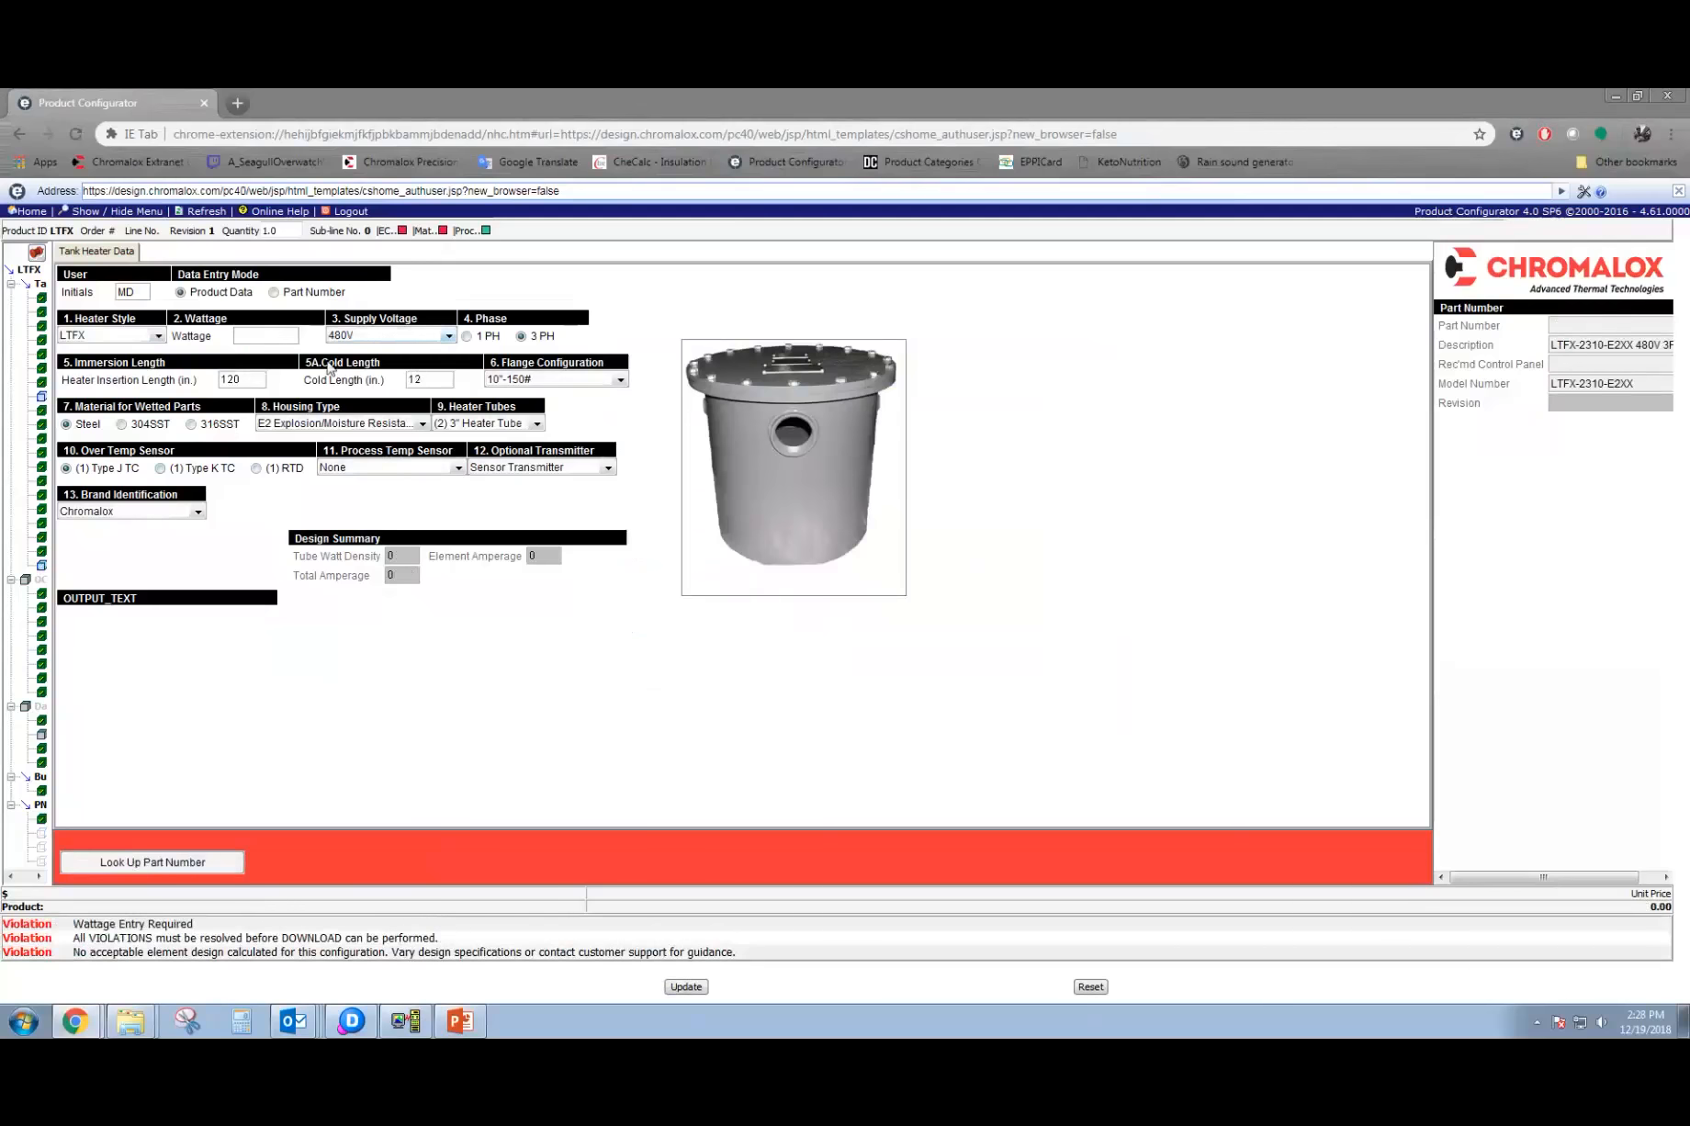
double_click(244, 378)
key("BackSpace")
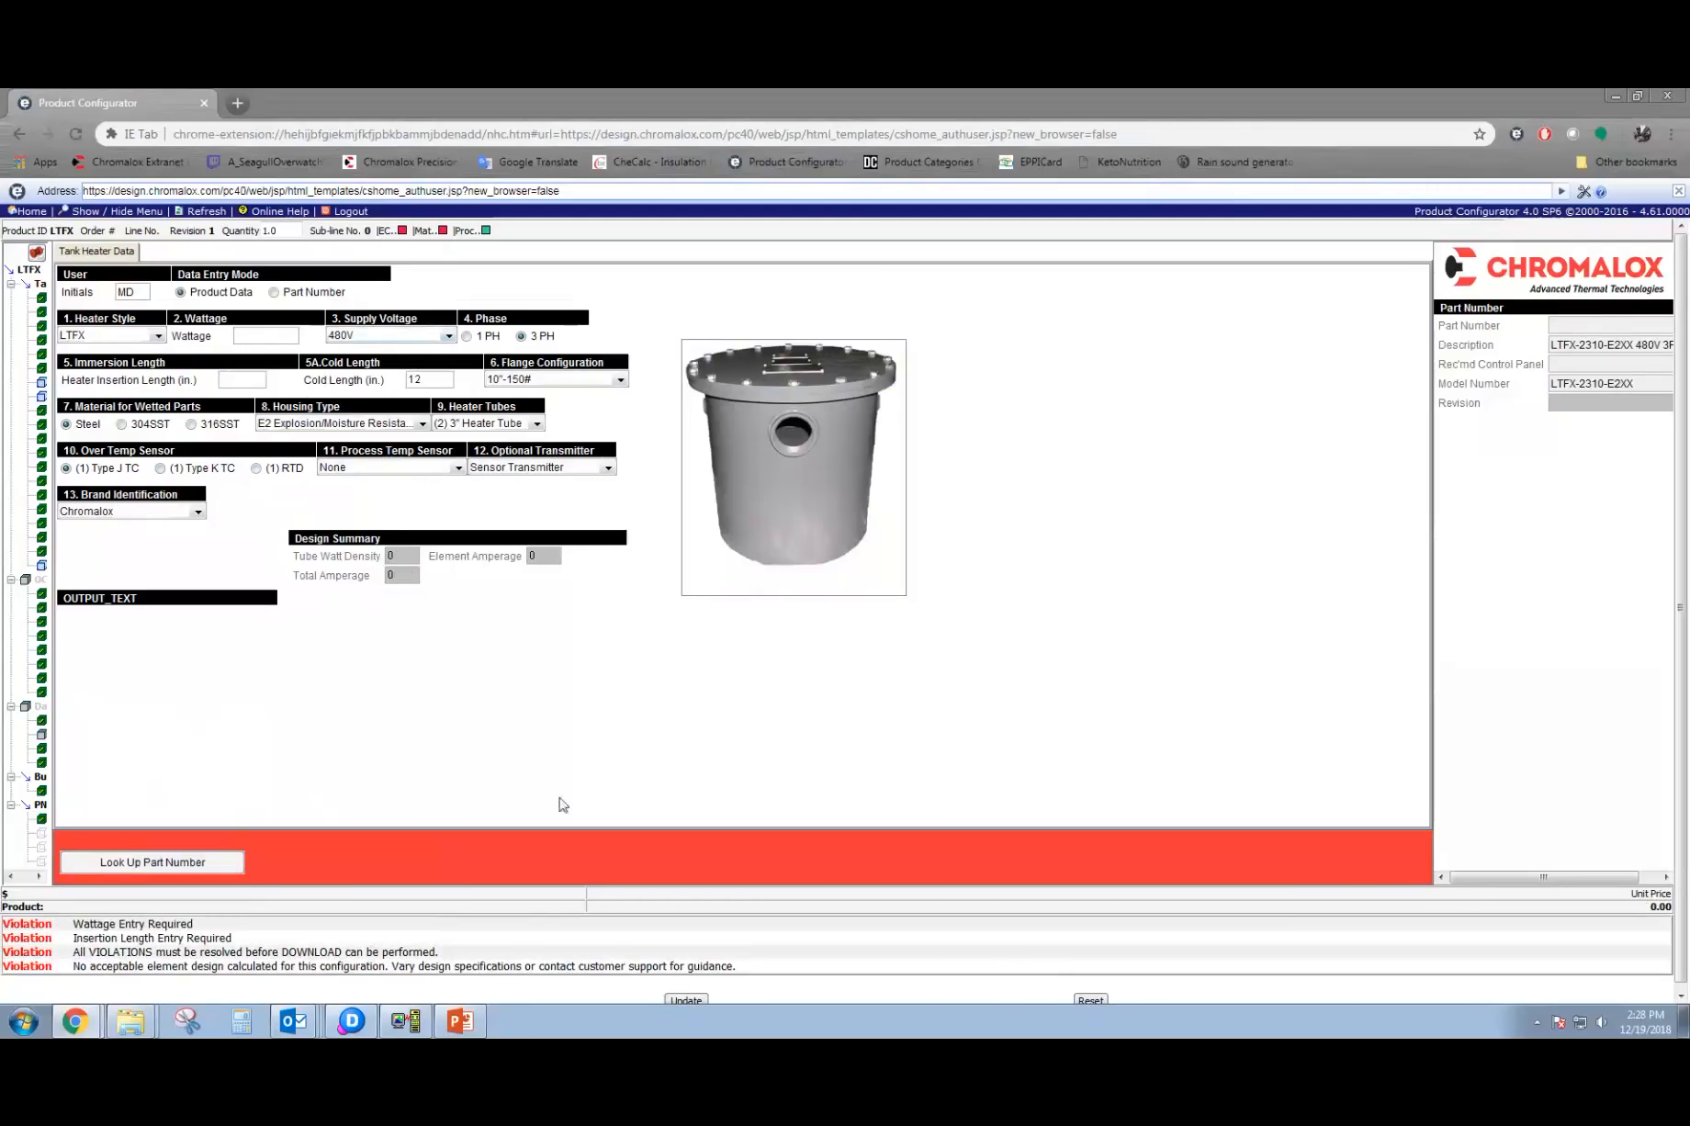
left_click(1089, 1000)
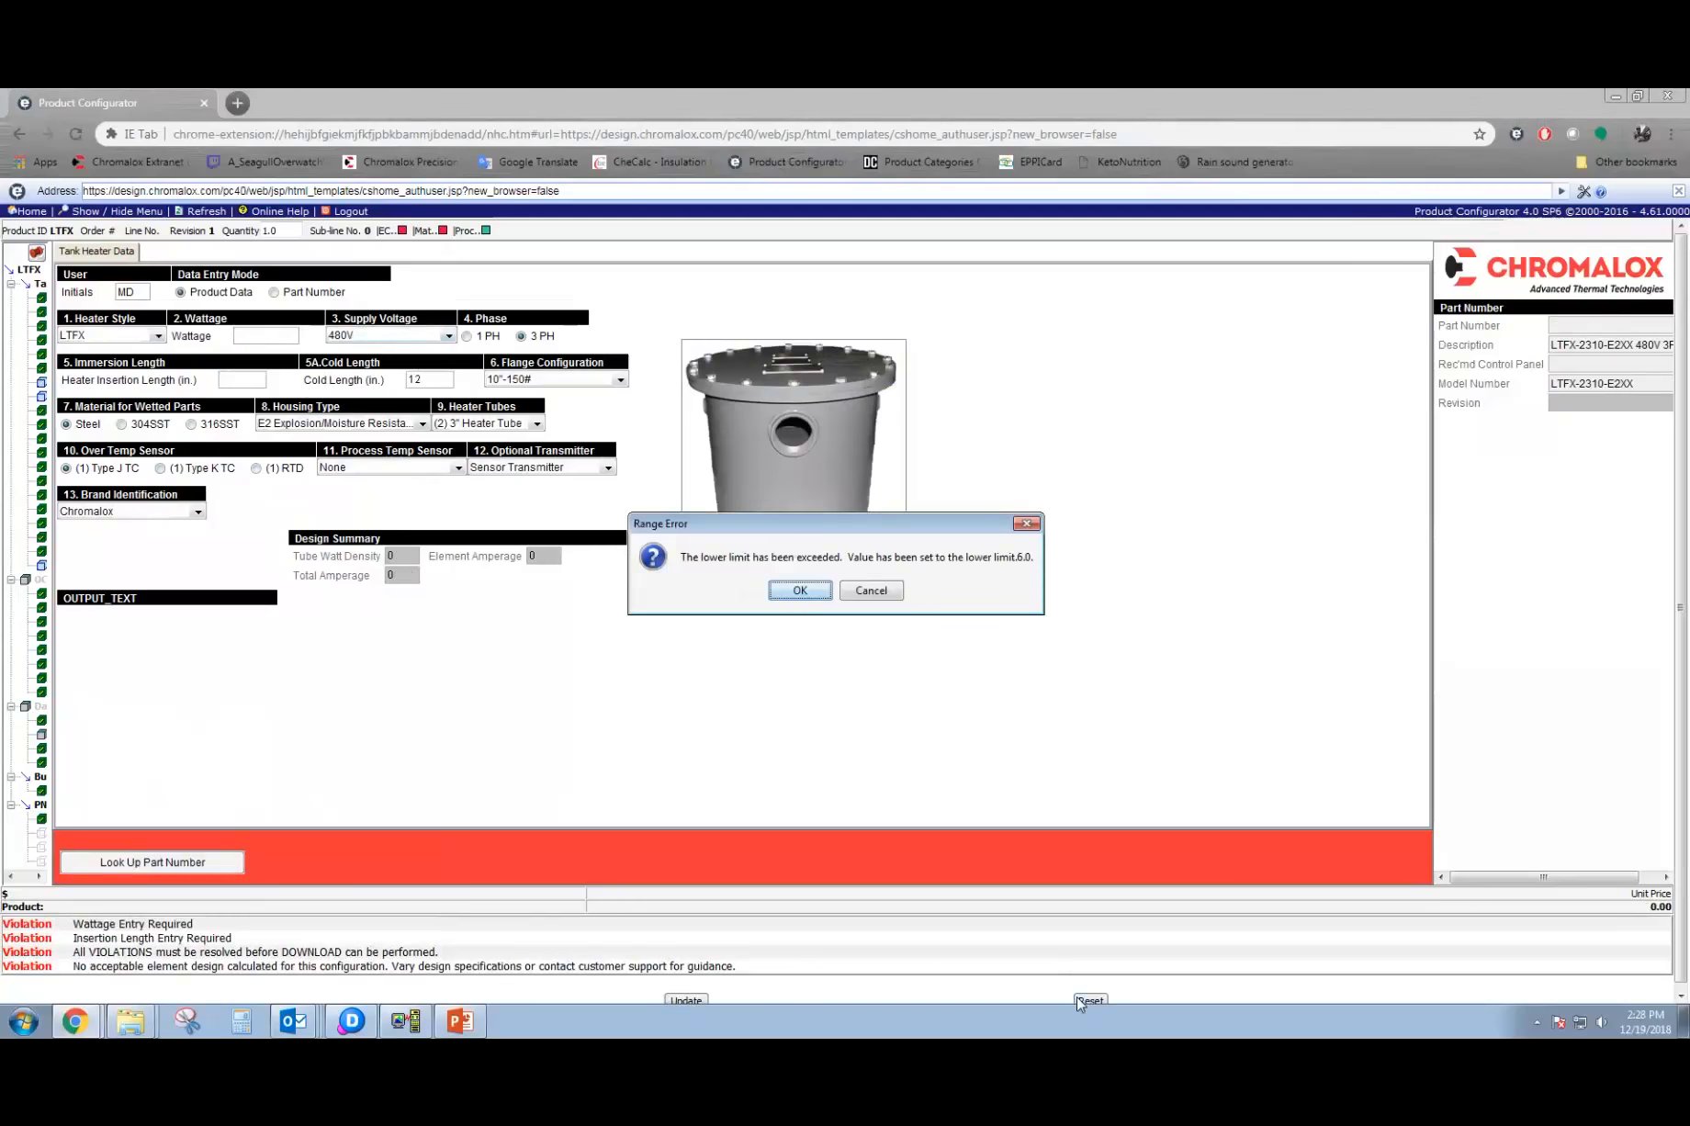
left_click(799, 593)
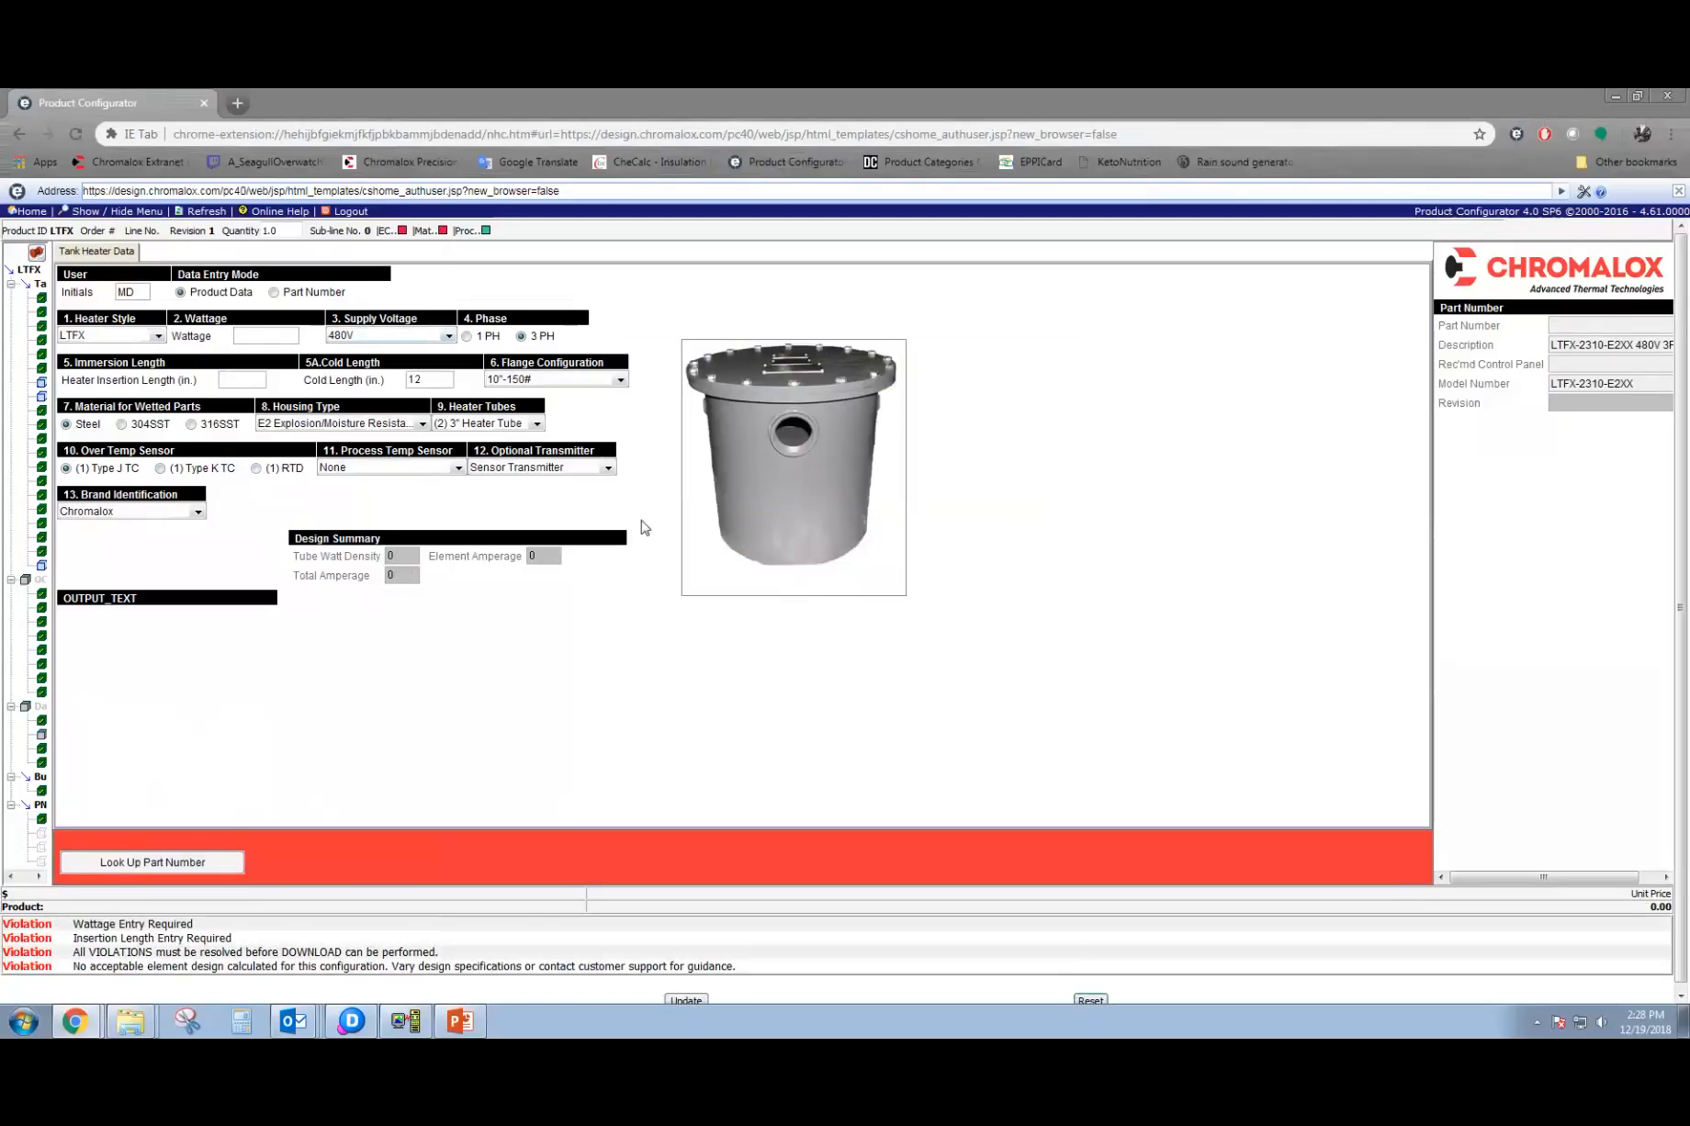
Switch the data entry mode to Part Number and look up the heater with part number 307026378.
left_click(275, 293)
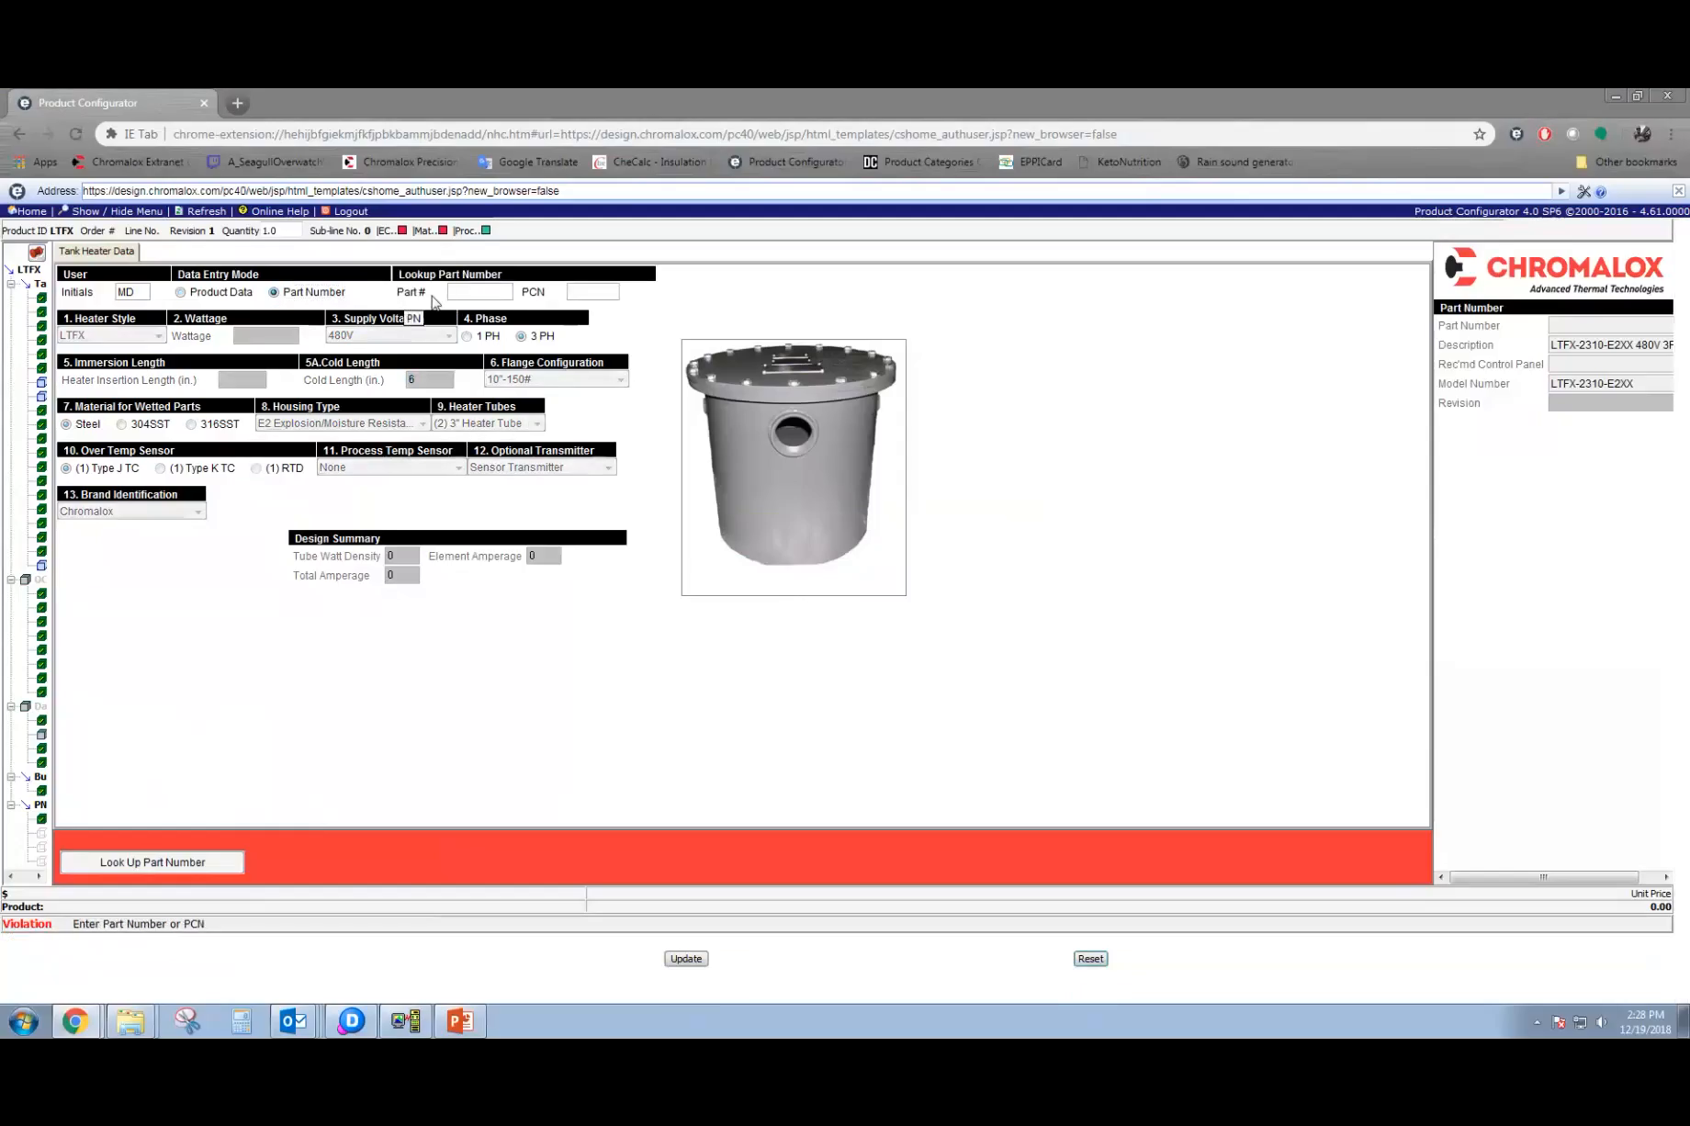
left_click(461, 291)
type("307026378")
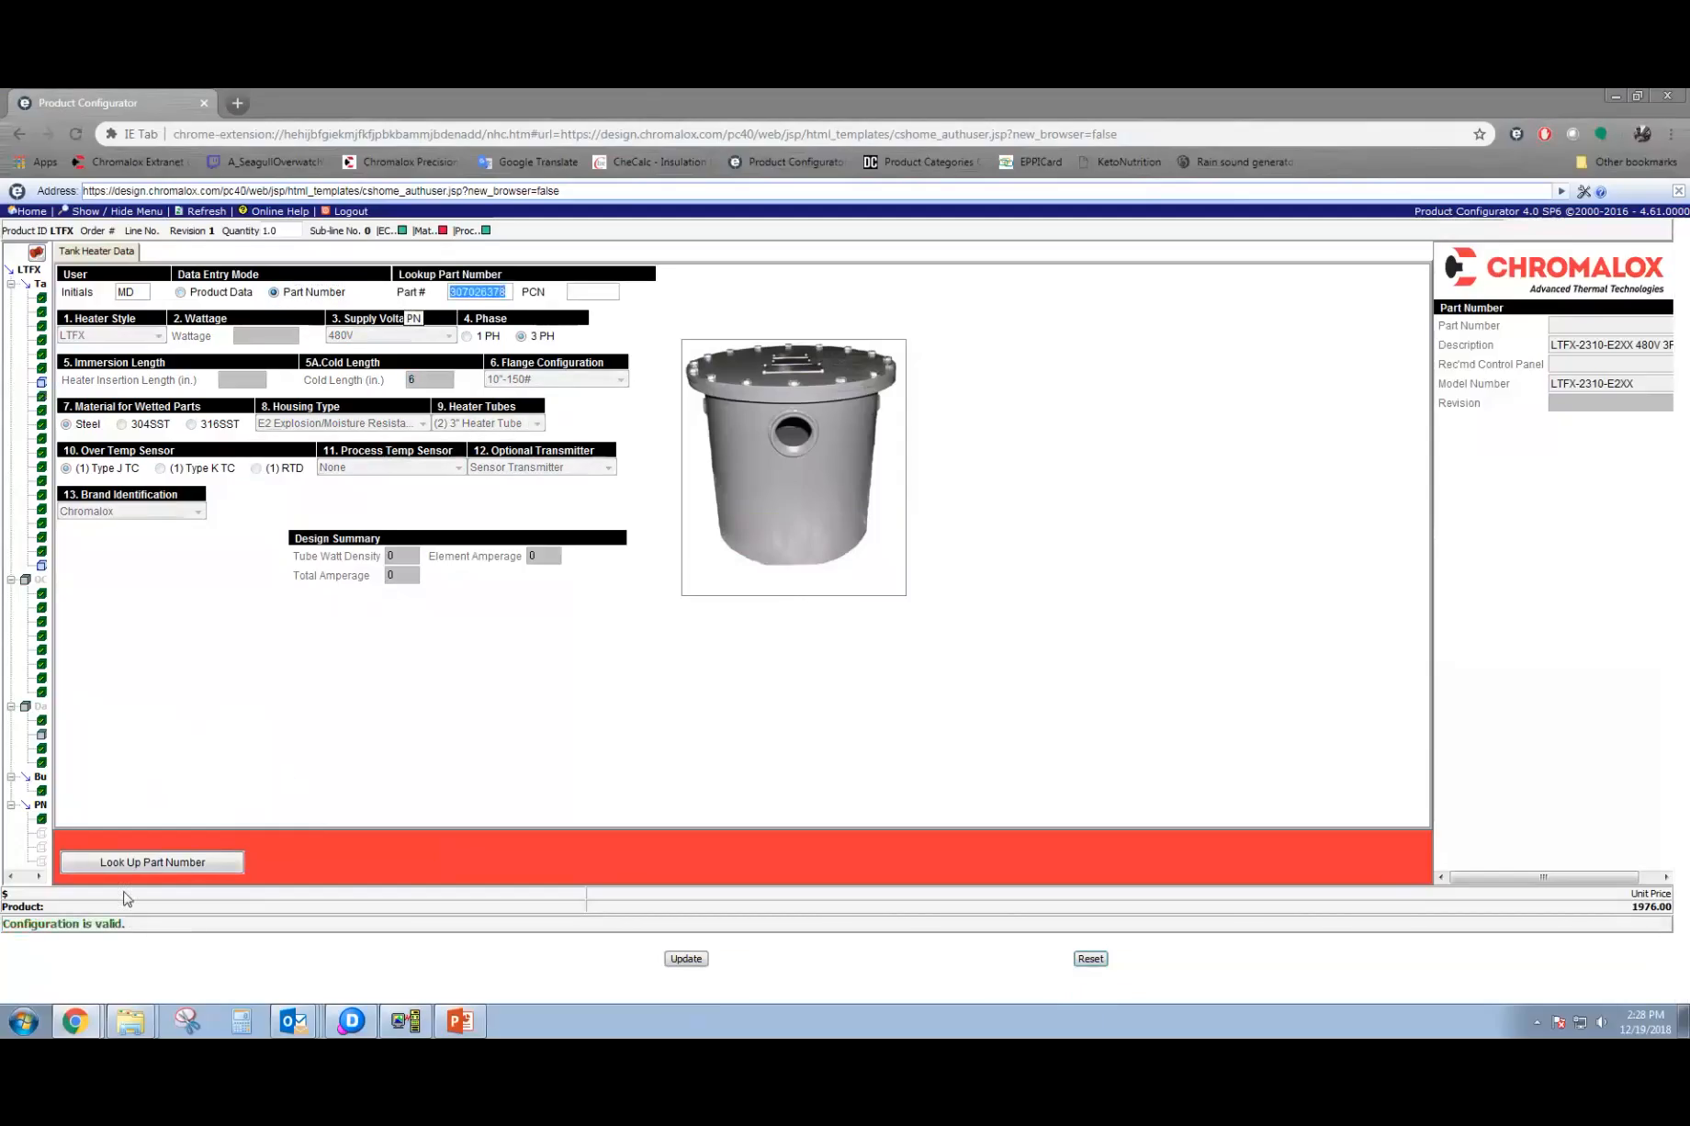
left_click(217, 865)
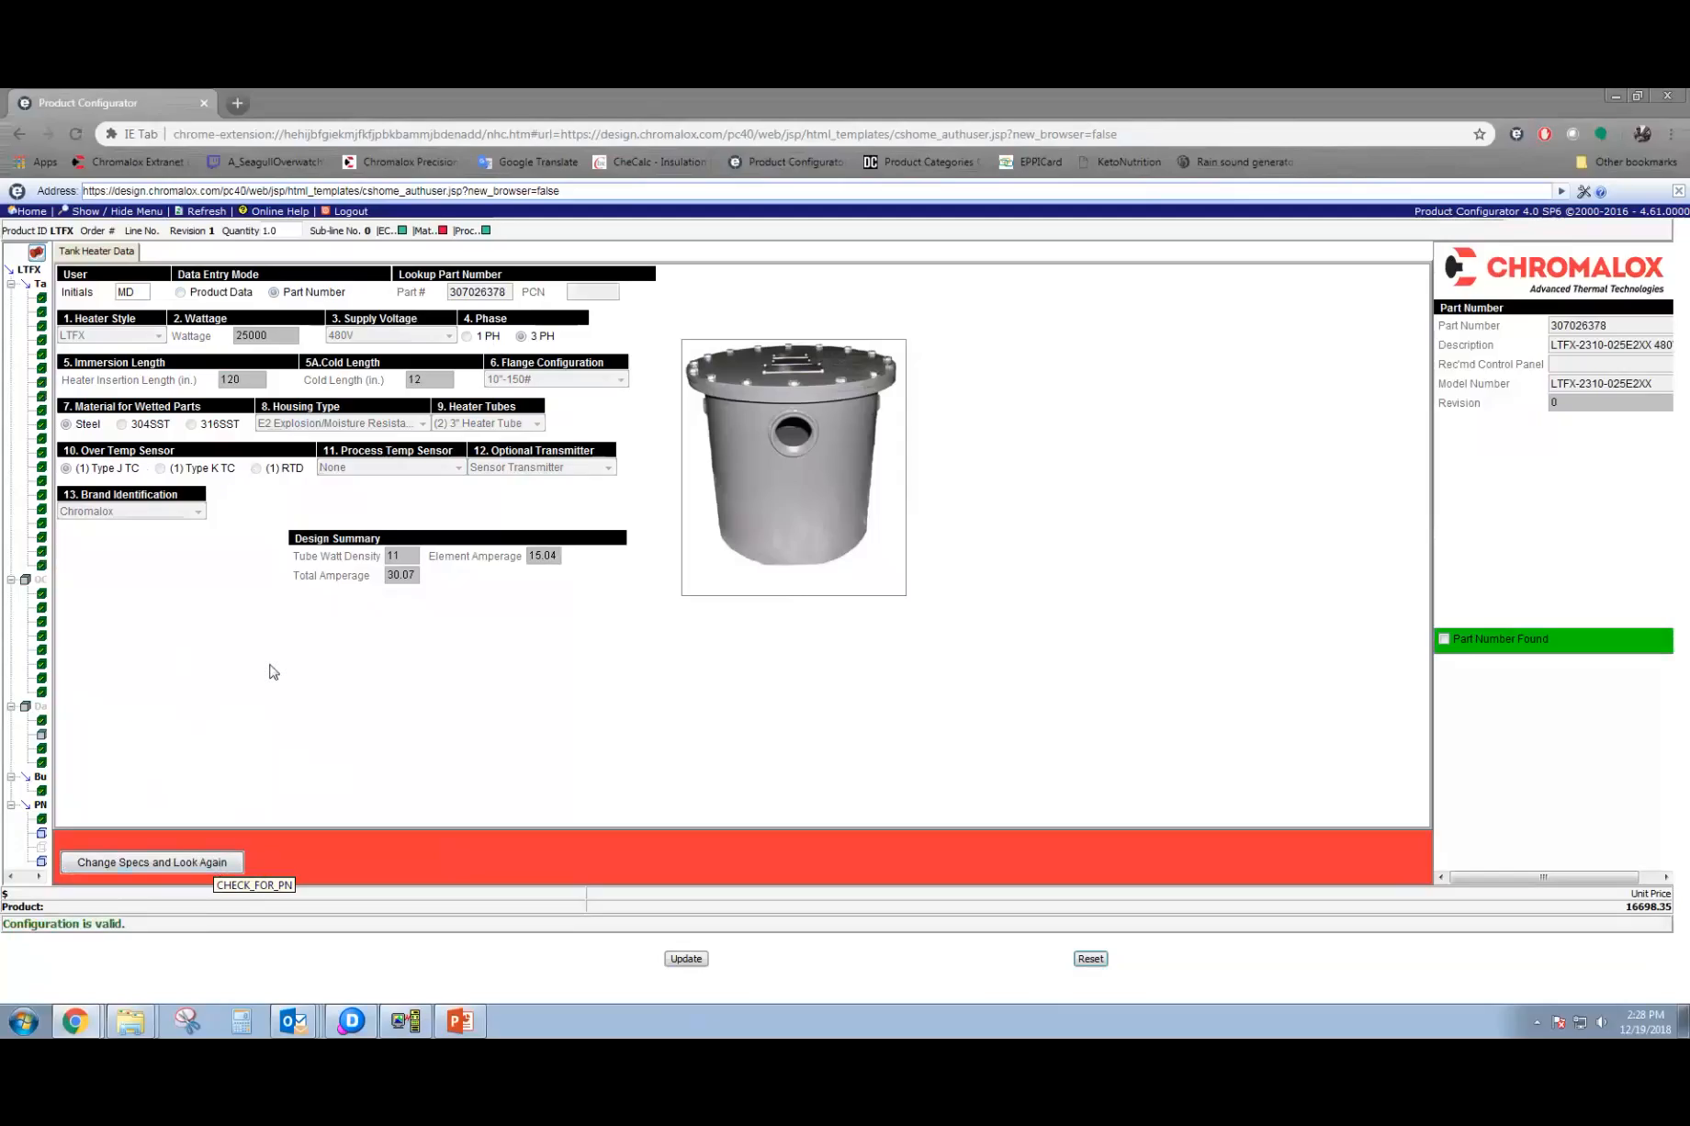
Reopen the specs for changes, switch the data entry mode to Product Data, and look up the part number again.
left_click(168, 863)
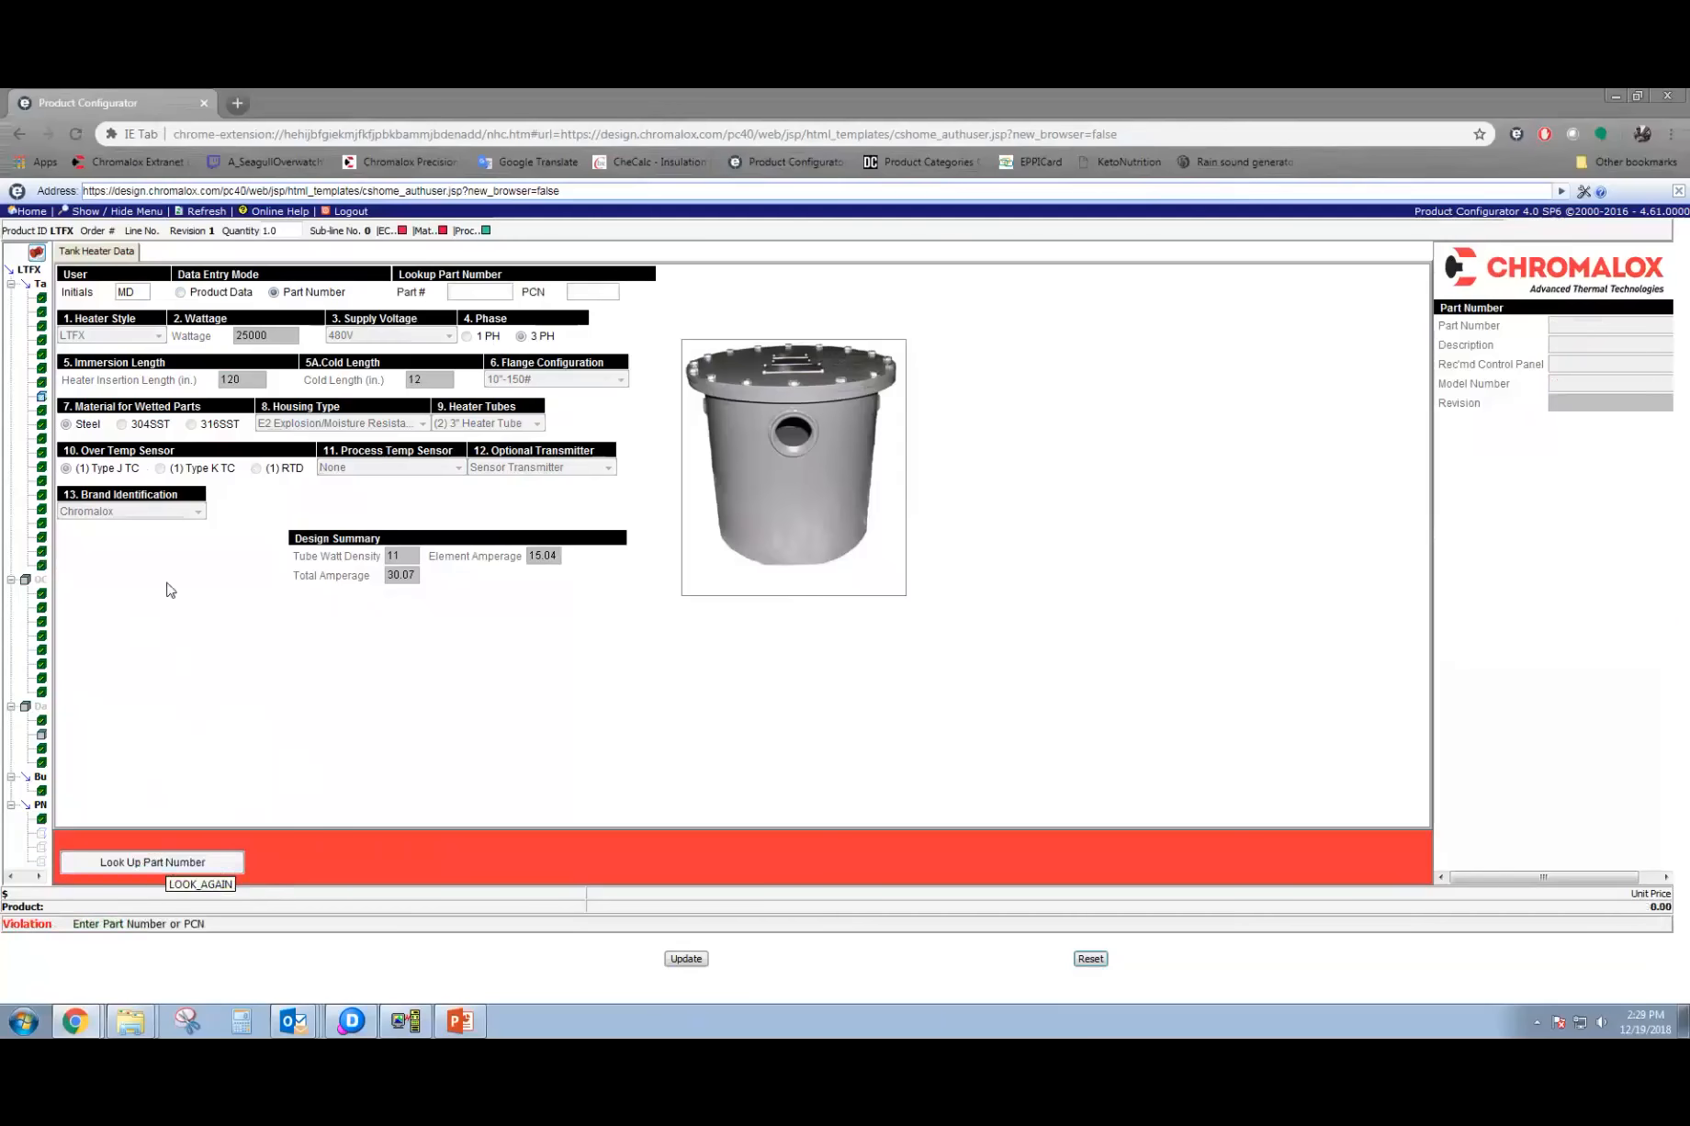
left_click(218, 293)
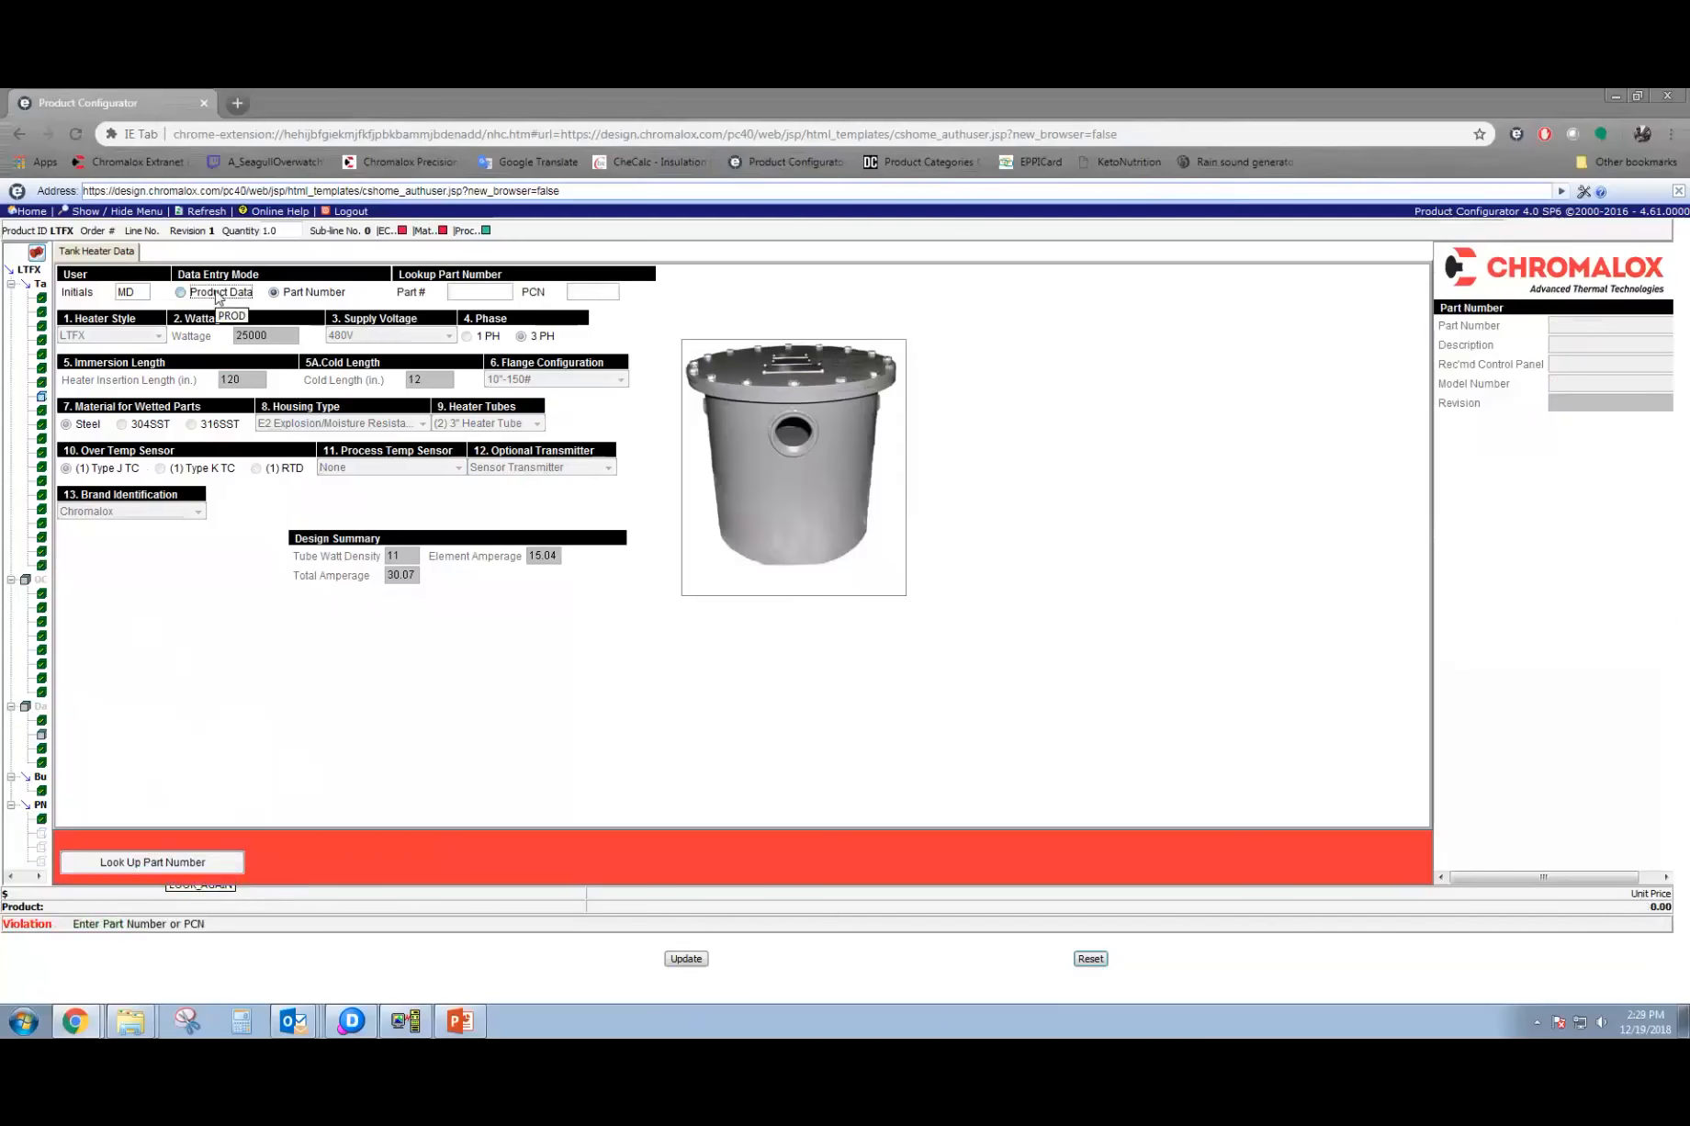
left_click(172, 859)
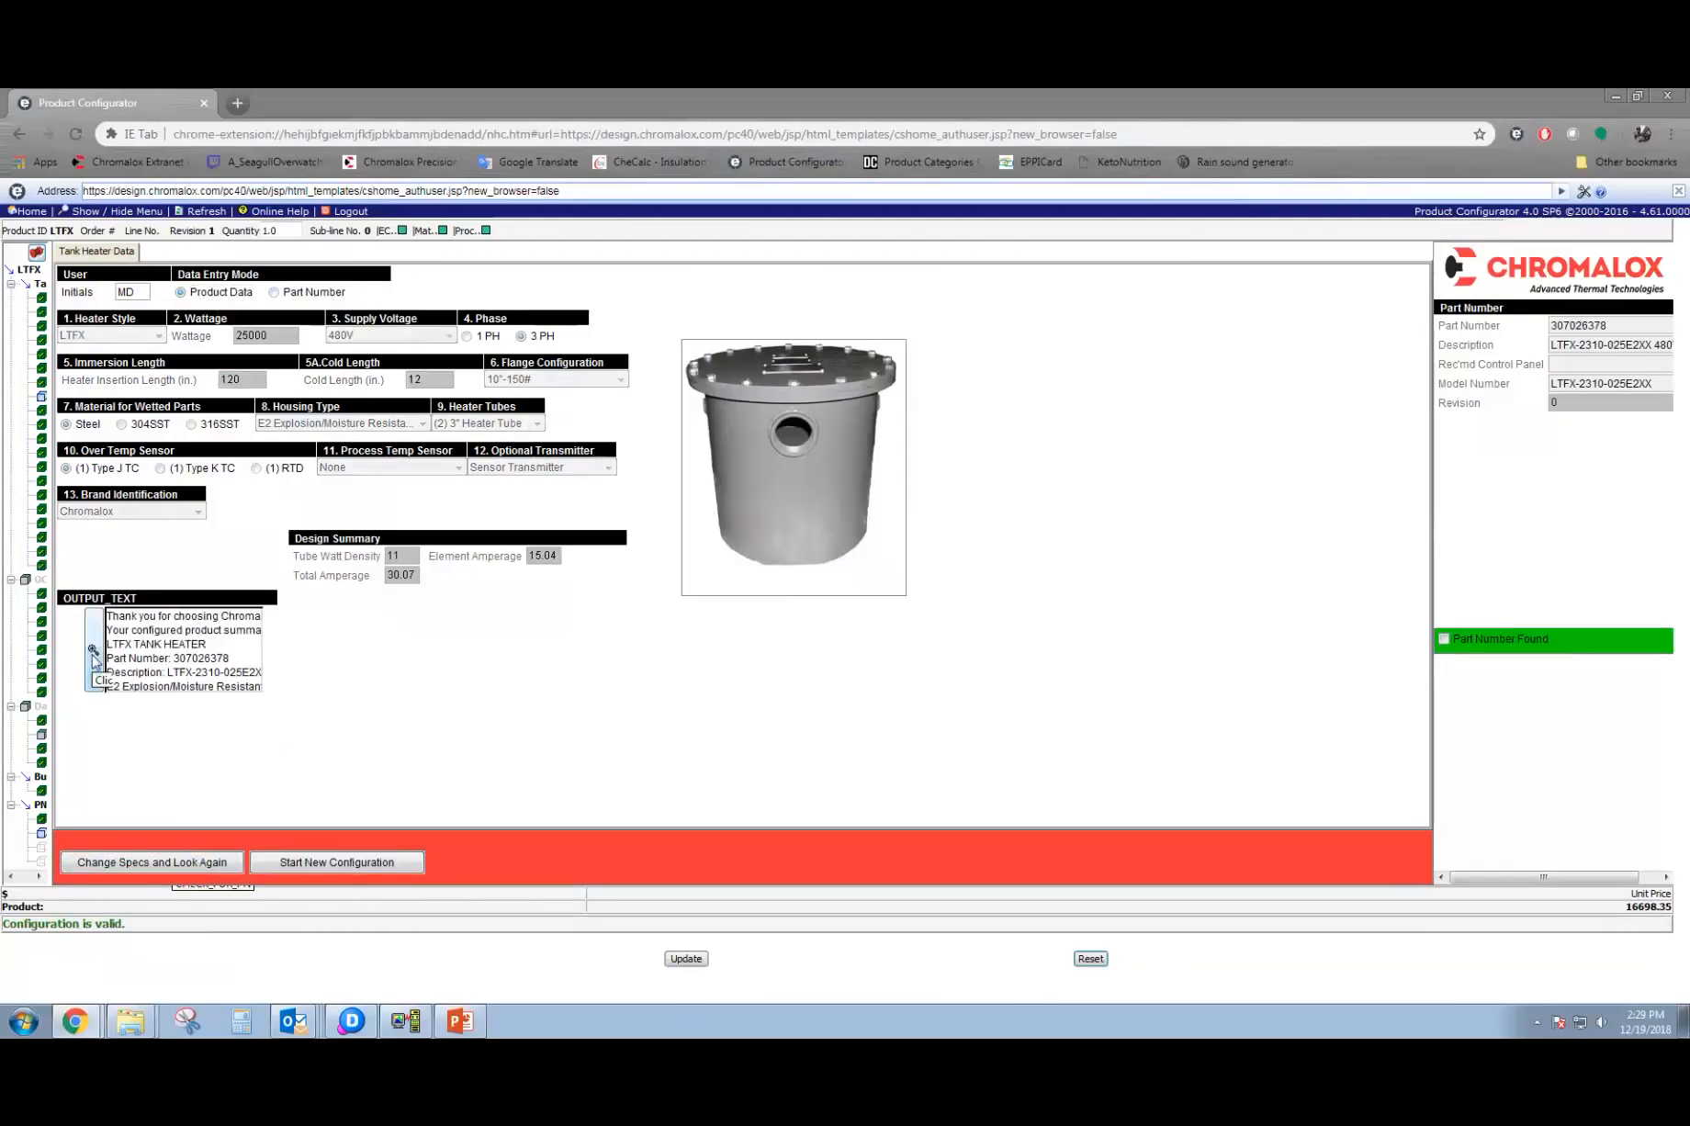
Review the product summary and replacement element details in the full output text, and close it.
left_click(93, 654)
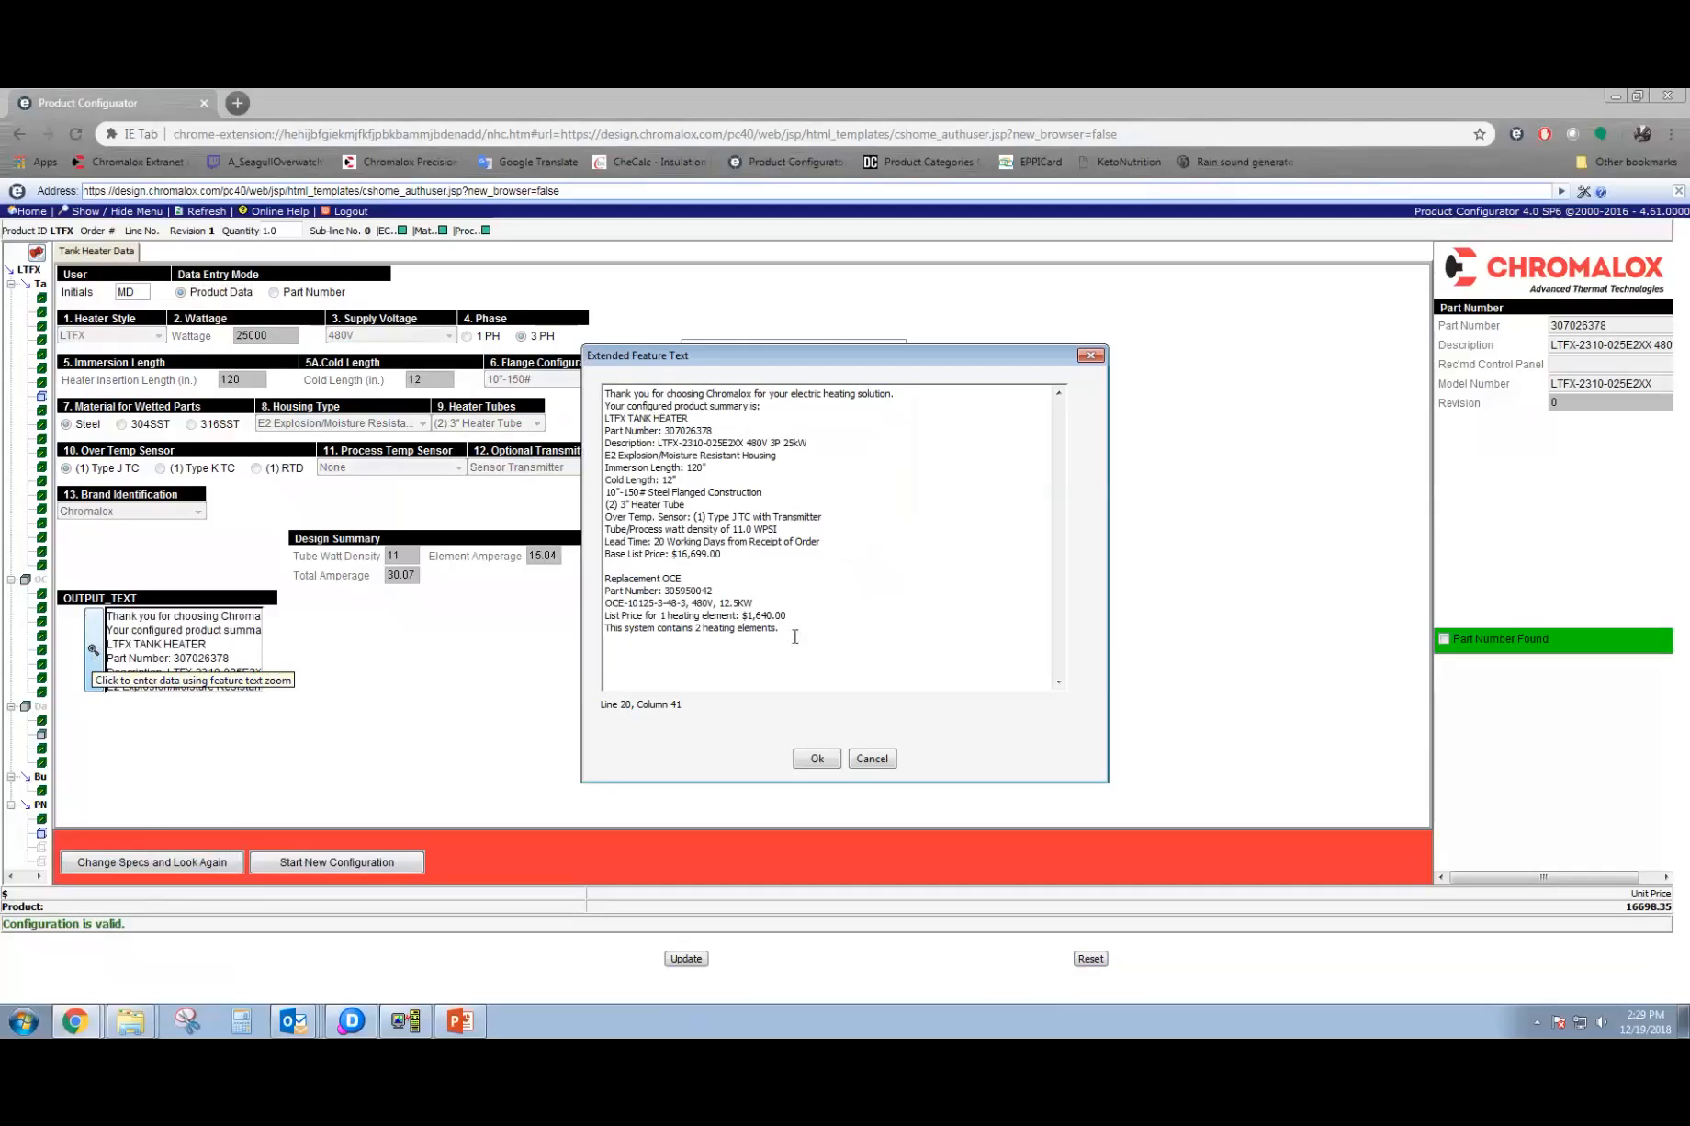
left_click(823, 760)
left_click(822, 760)
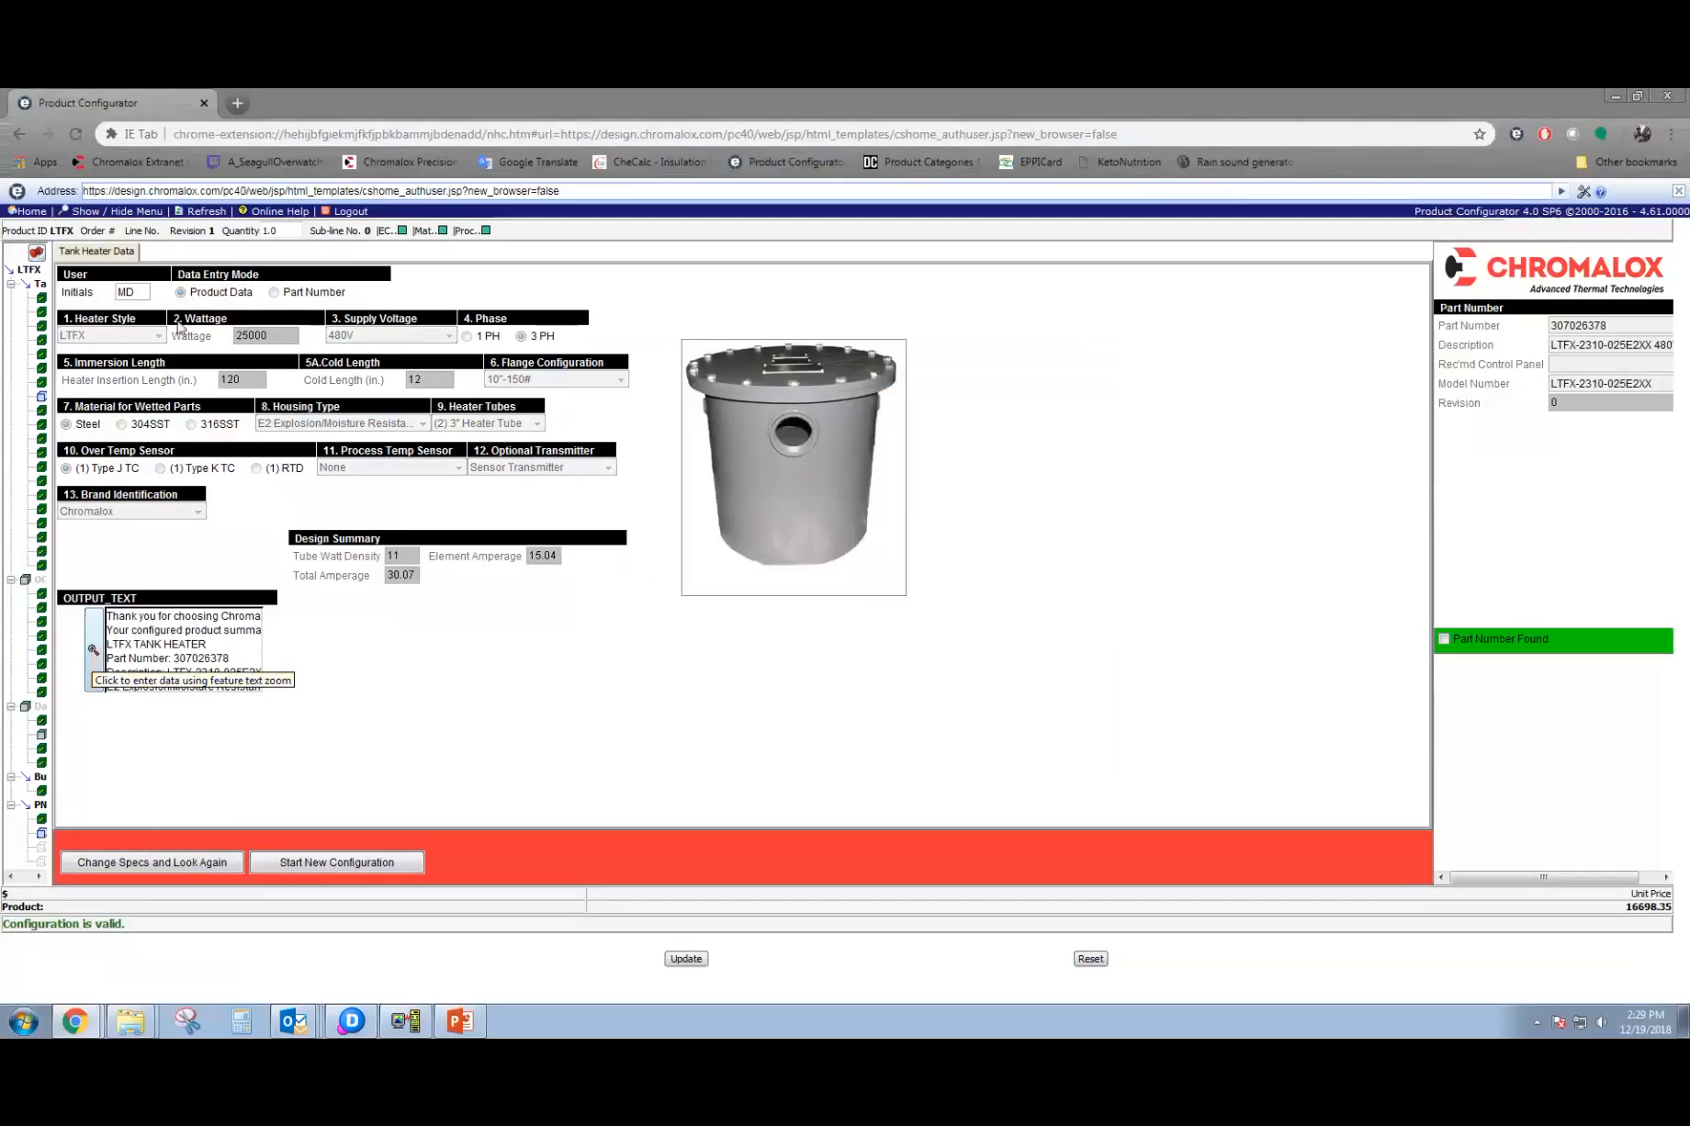
Return to the configurator home page and open the STFX Applet from the Quick Configuration products.
left_click(34, 212)
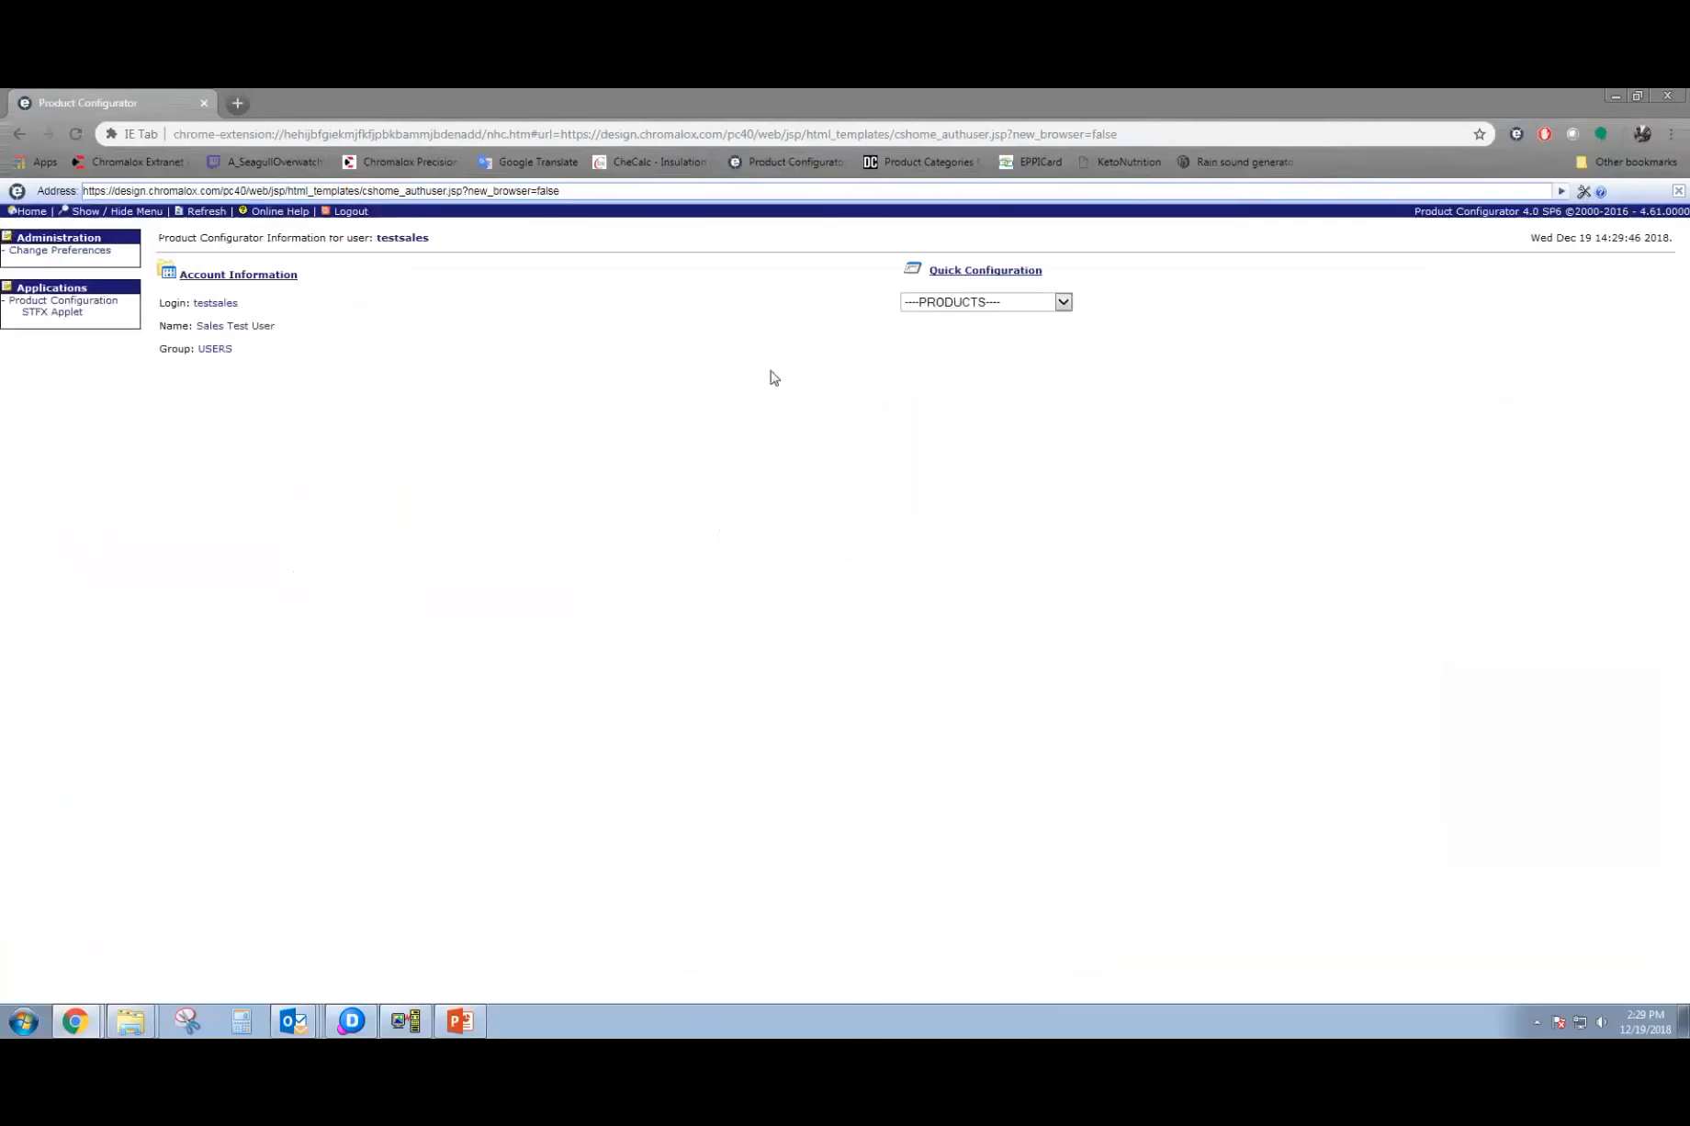
left_click(949, 303)
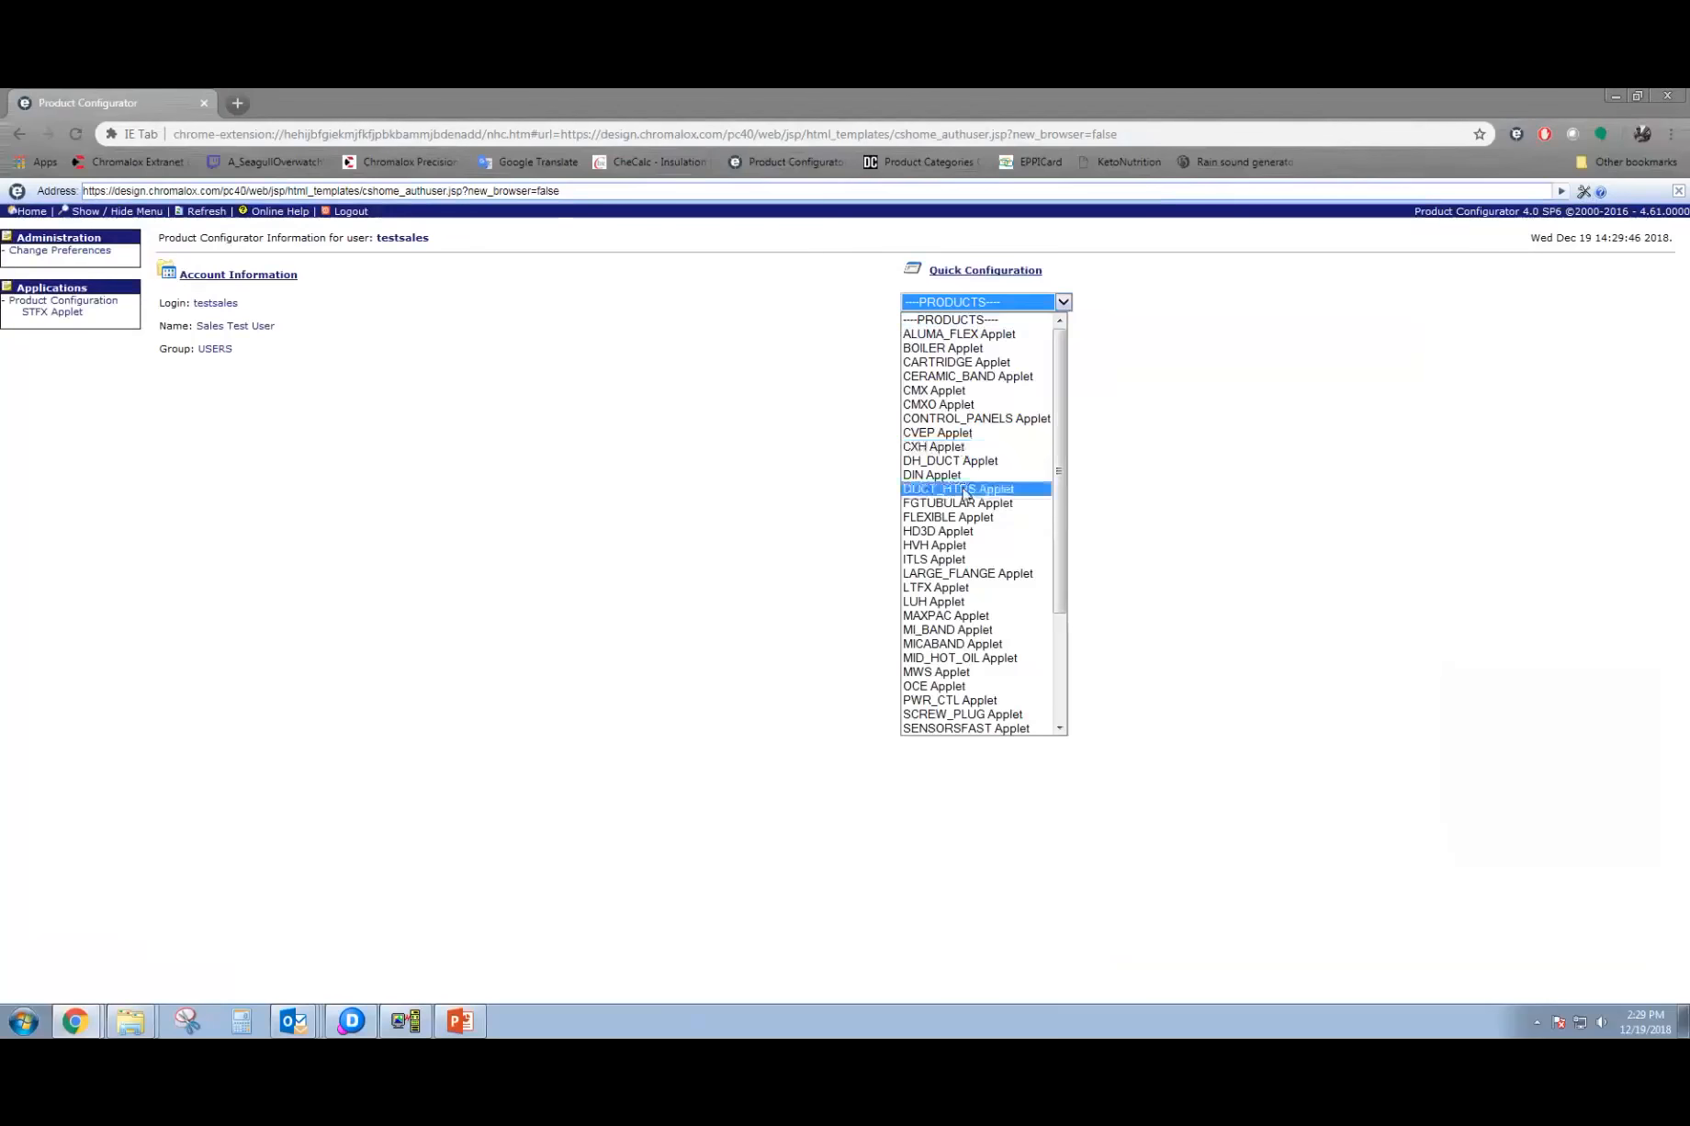
scroll(959, 532, "down", 2)
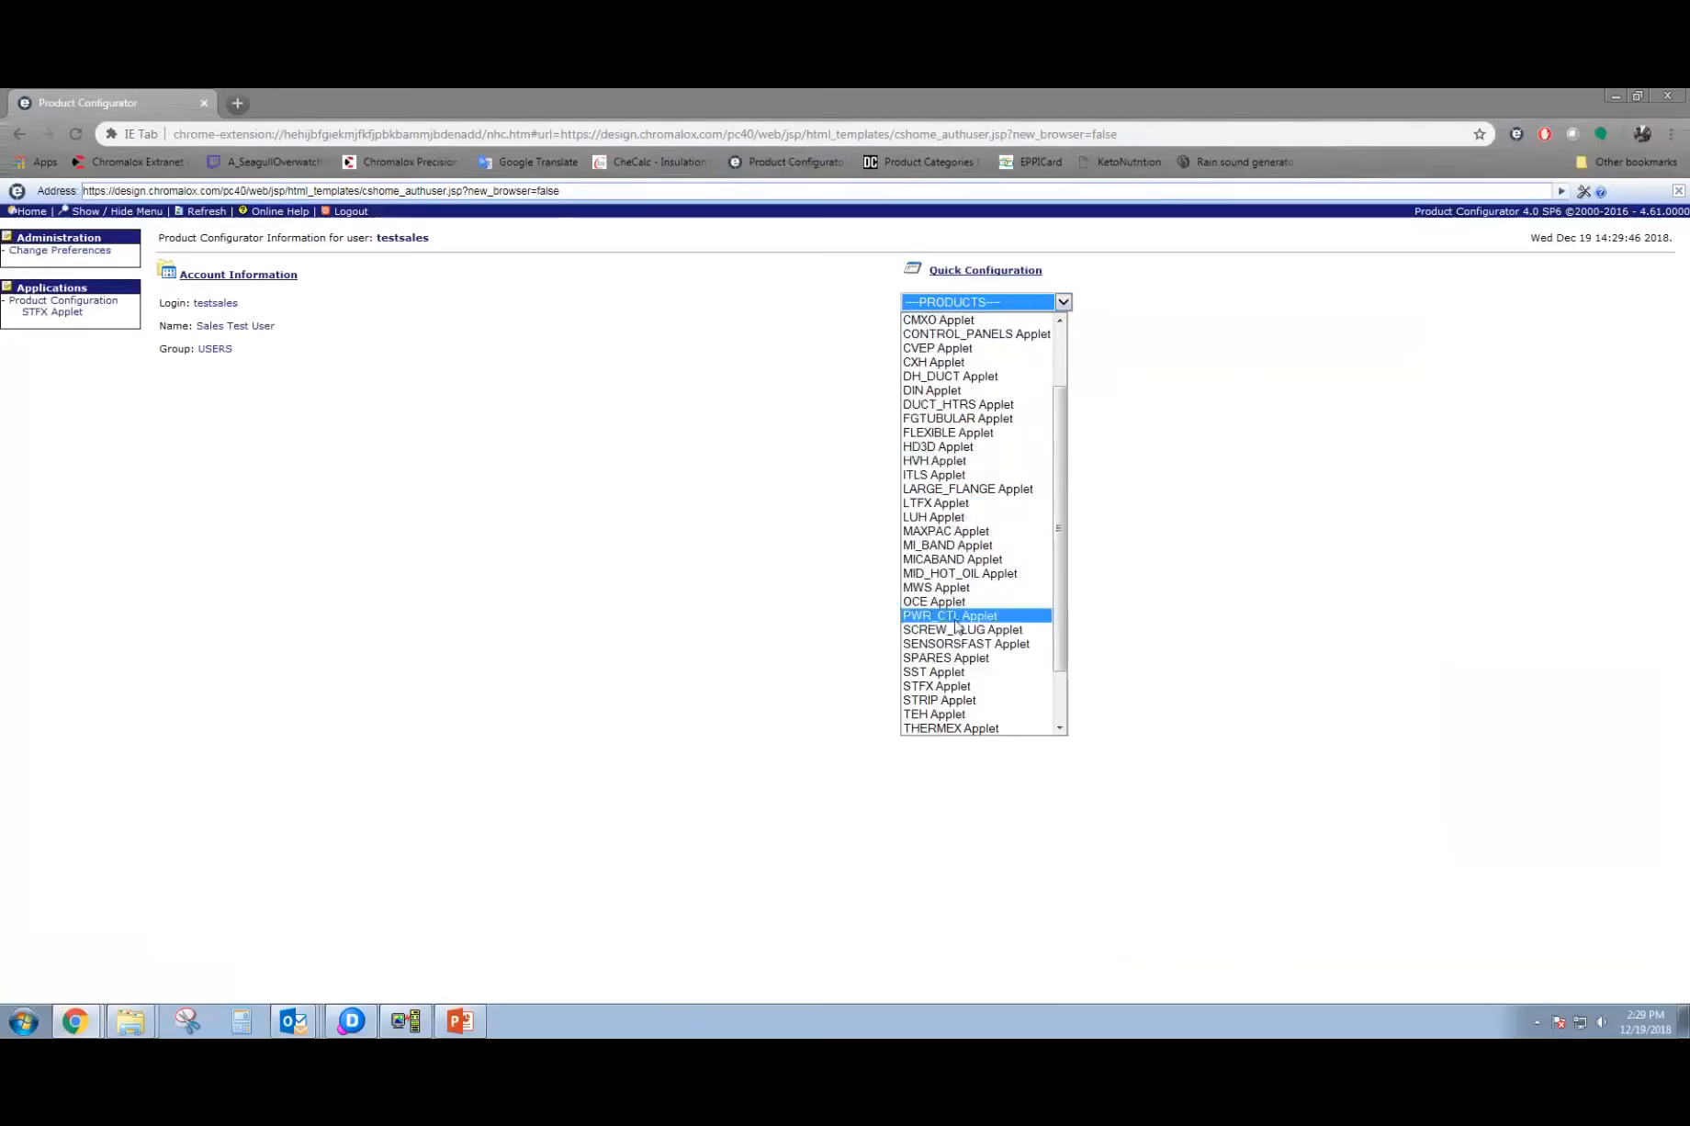
left_click(959, 687)
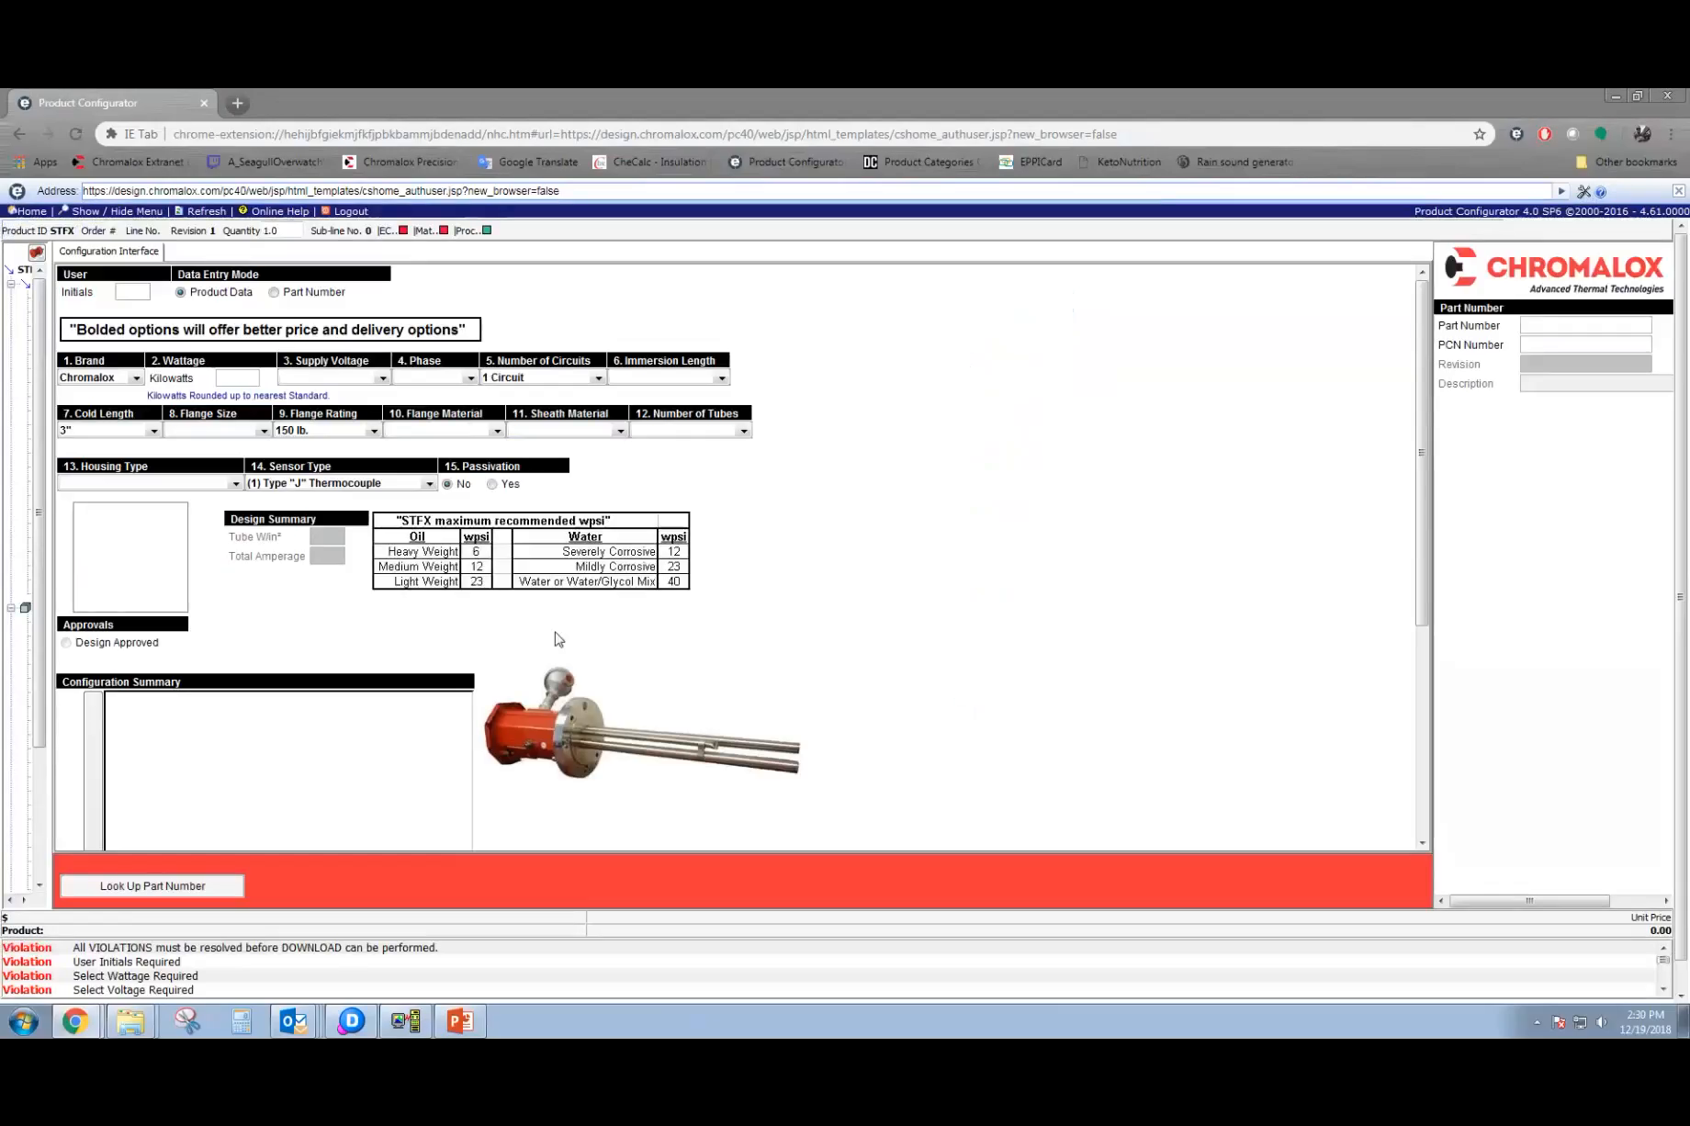
Enter the user's initials in the STFX configuration and set the wattage to 25 kilowatts.
left_click(135, 293)
type("MD")
key("Tab")
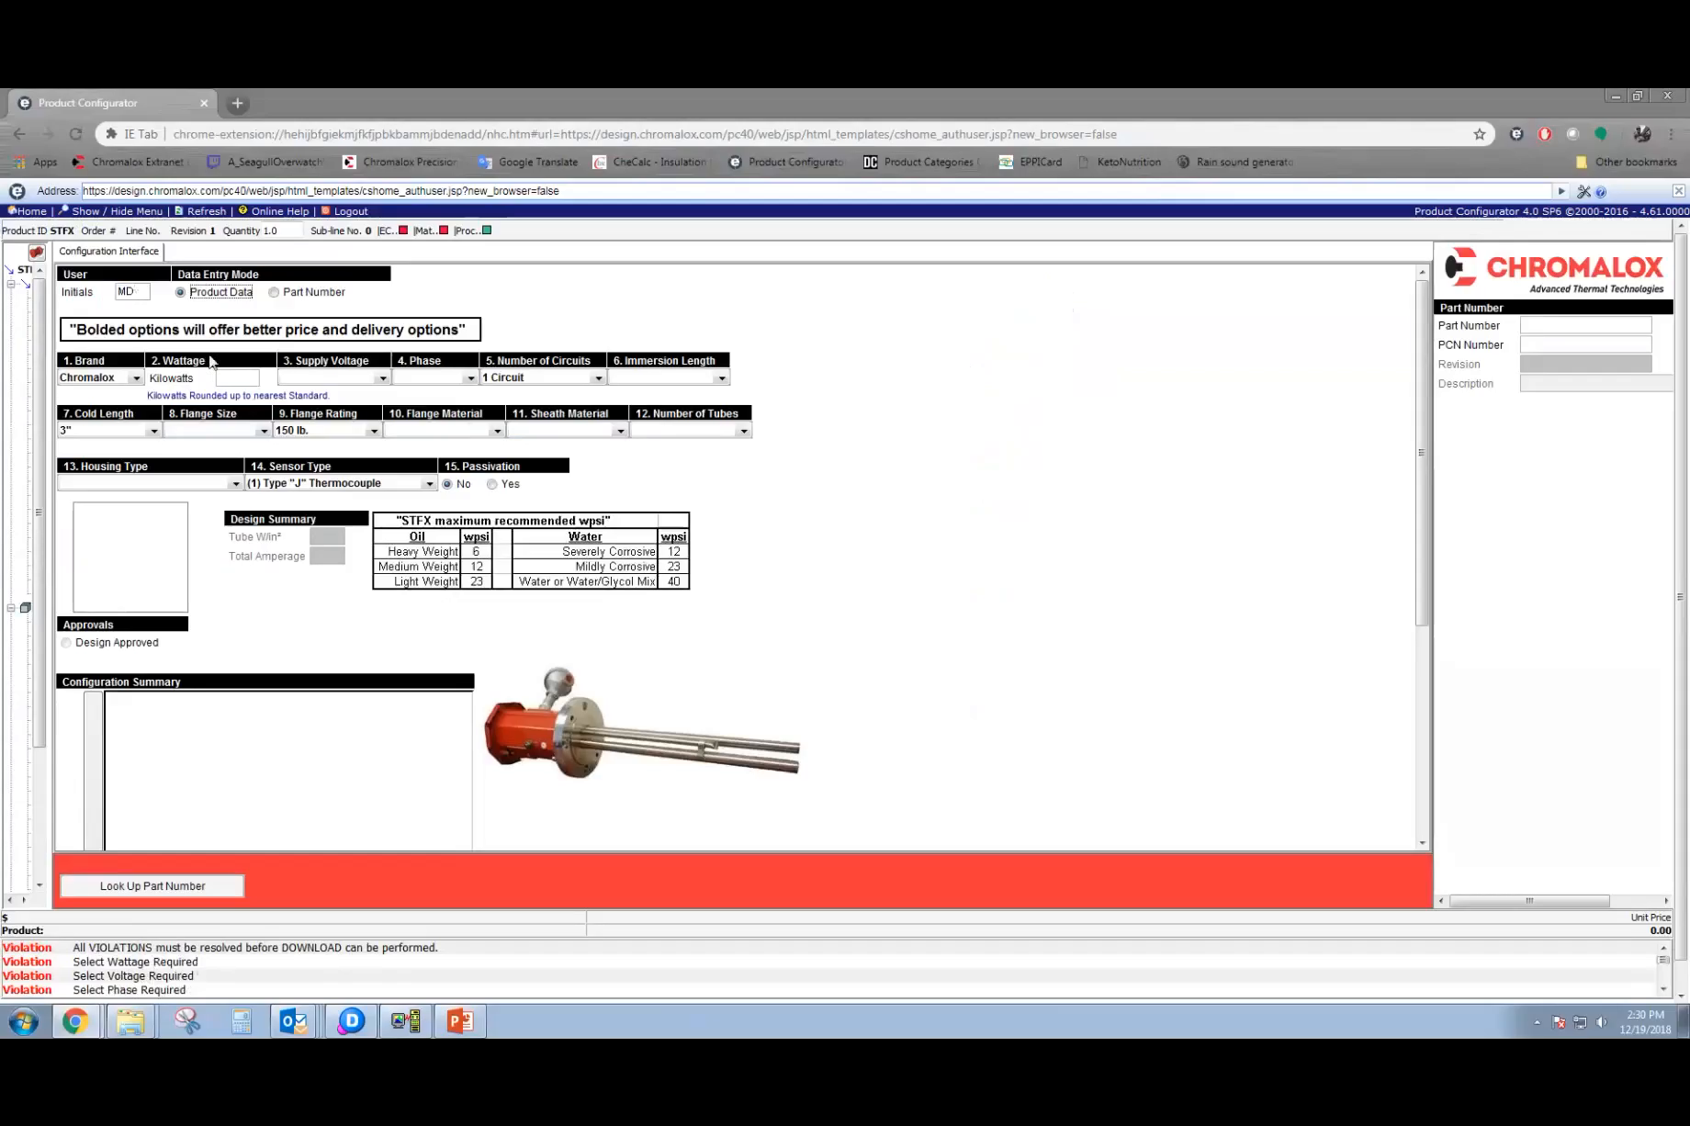
left_click(232, 373)
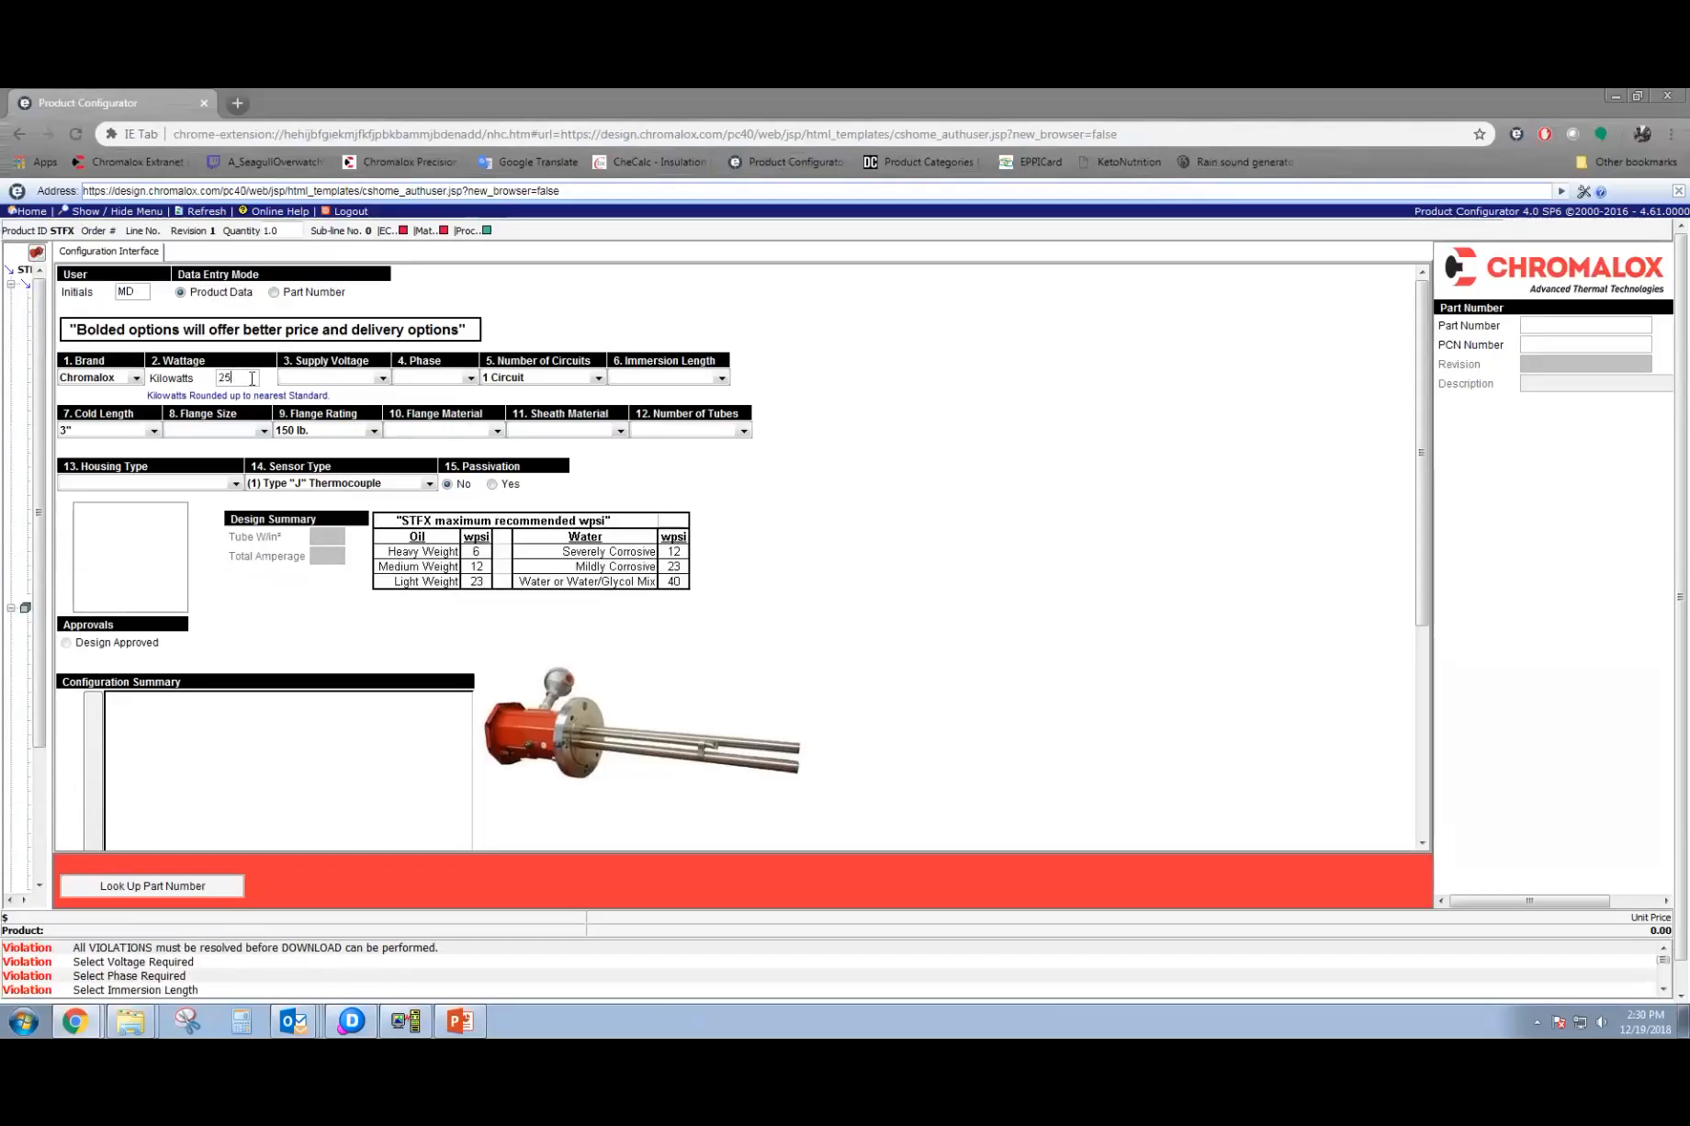
Try wattages of 30 and 24.5 kilowatts to test the rounding, and set the wattage to 24 kilowatts.
left_click_drag(231, 373, 190, 376)
type("30")
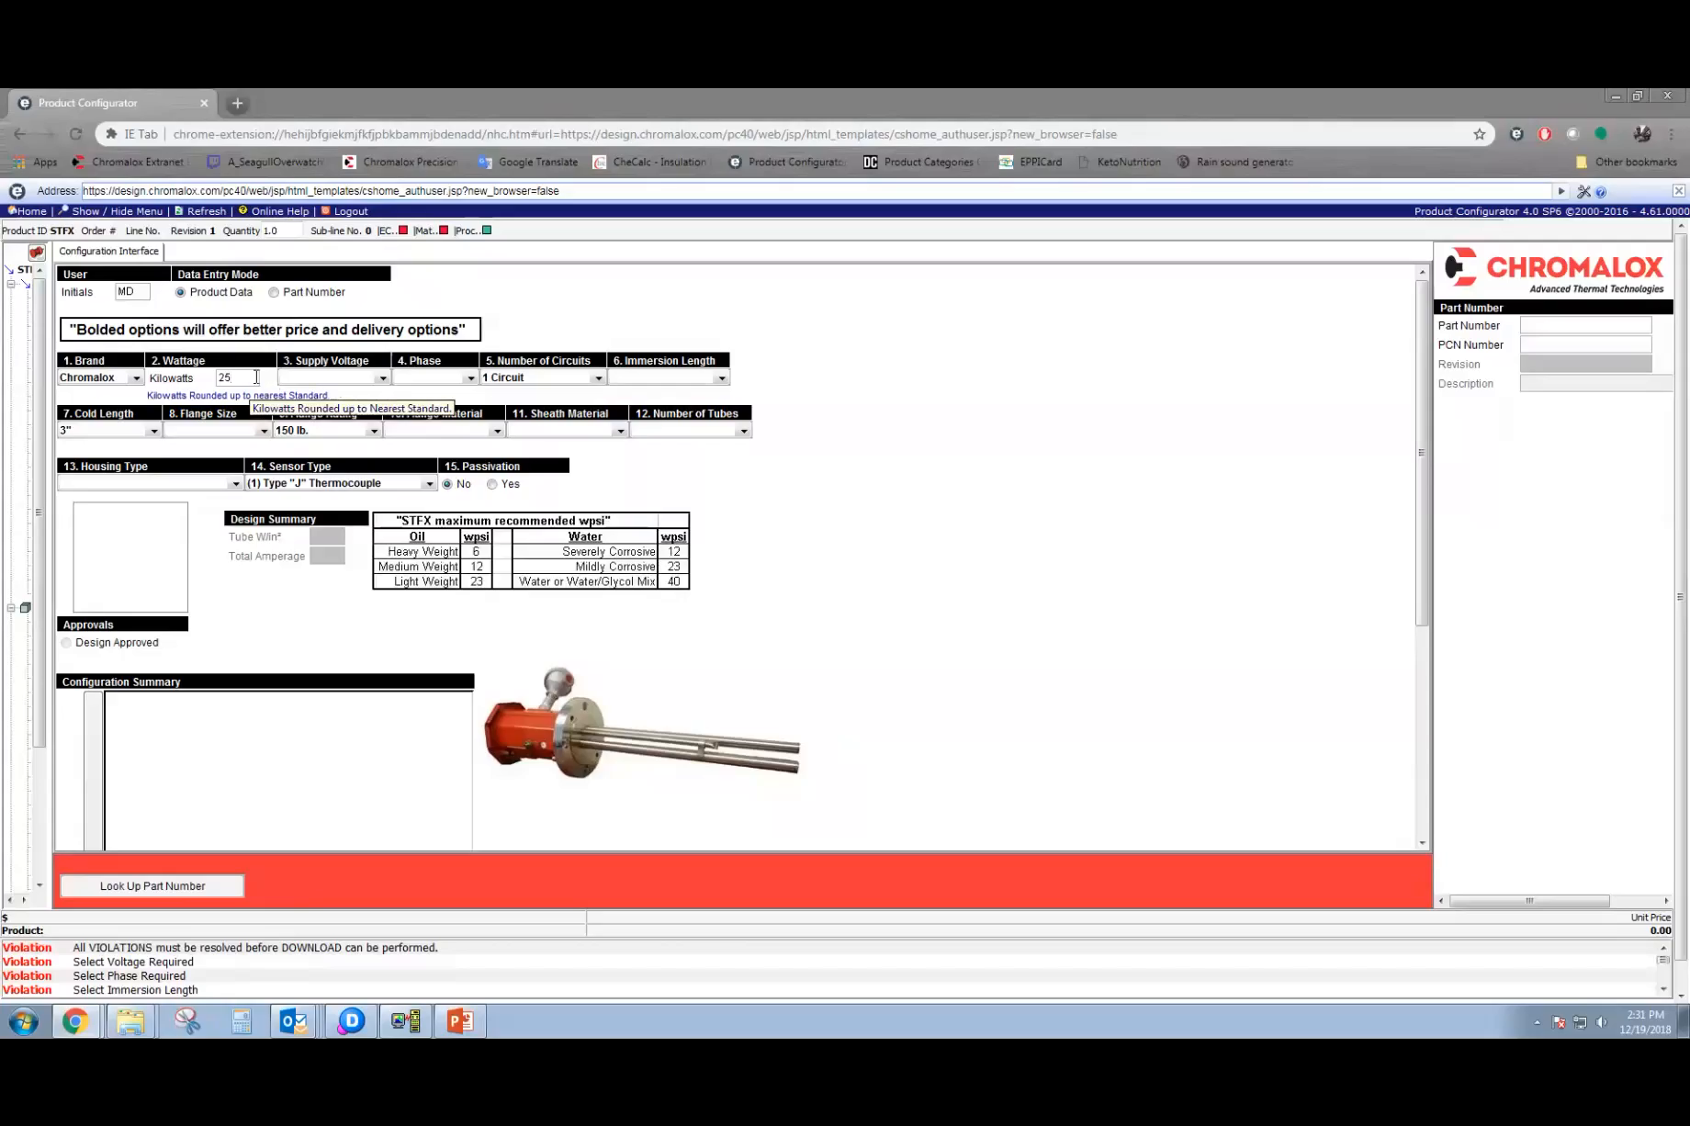
left_click_drag(257, 377, 182, 377)
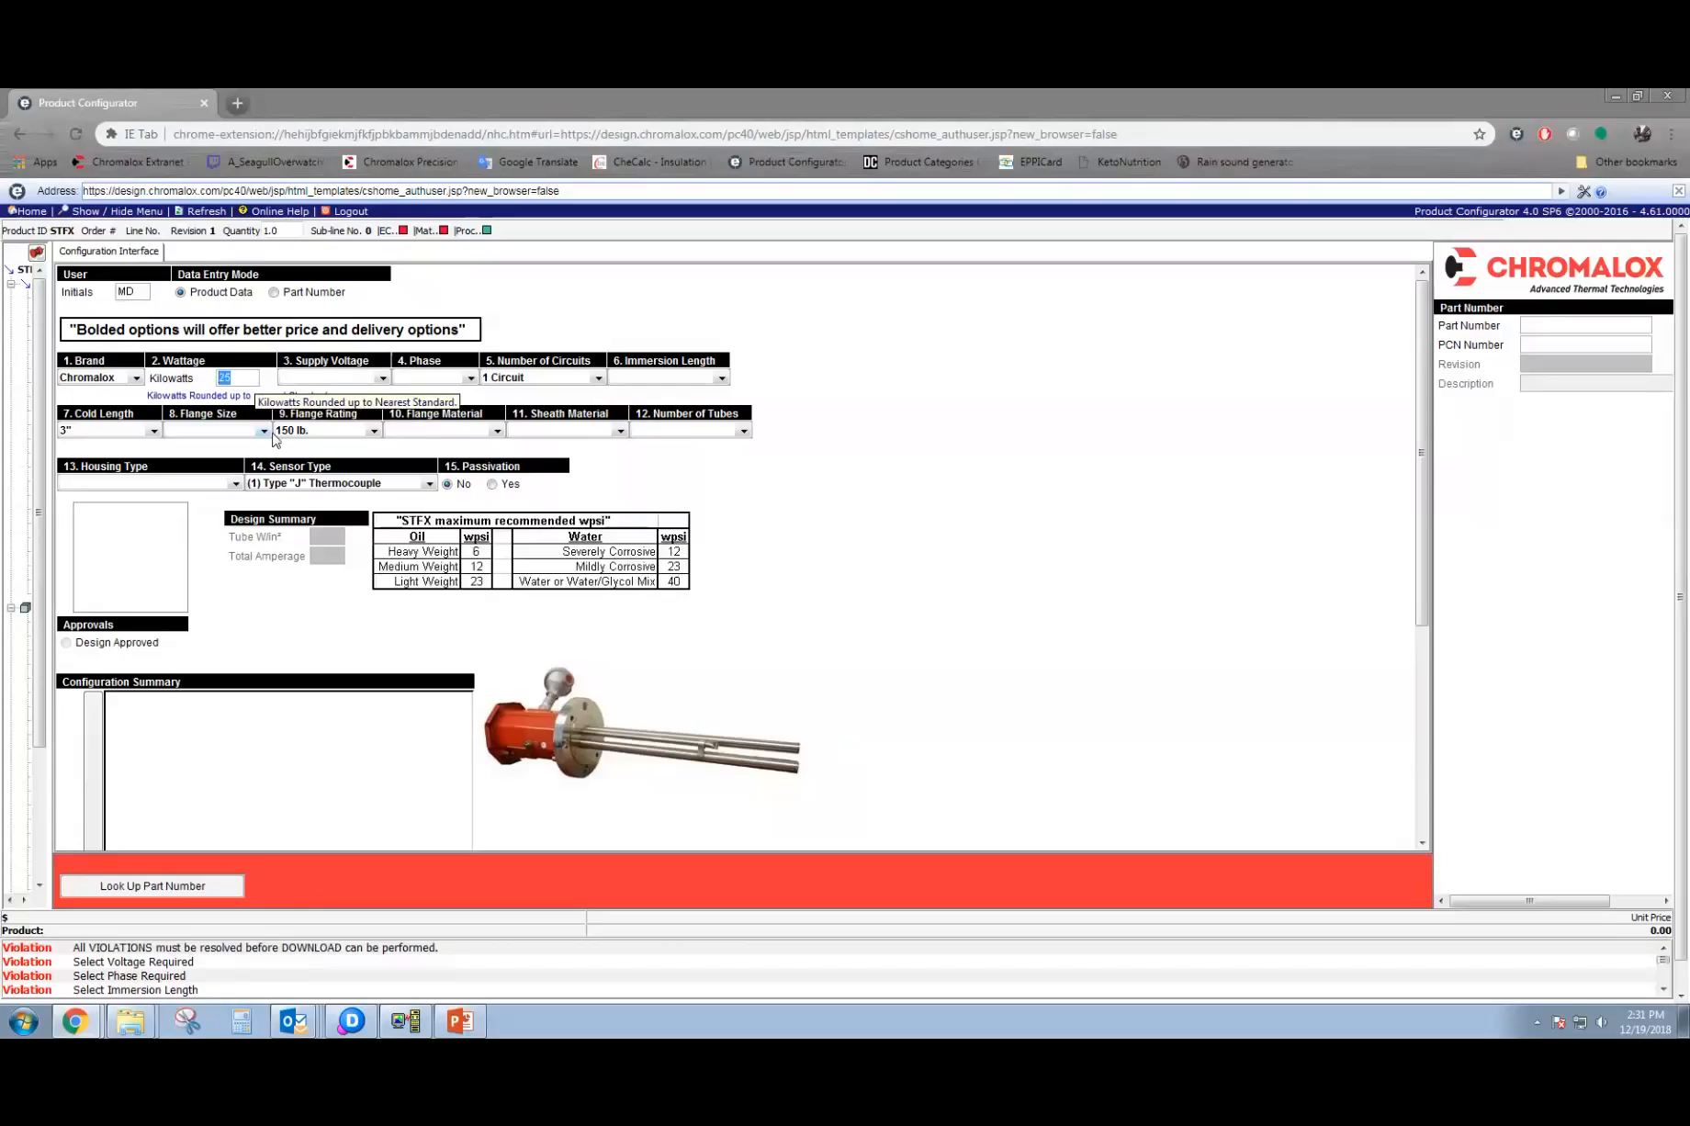
type("24.5")
key("Return")
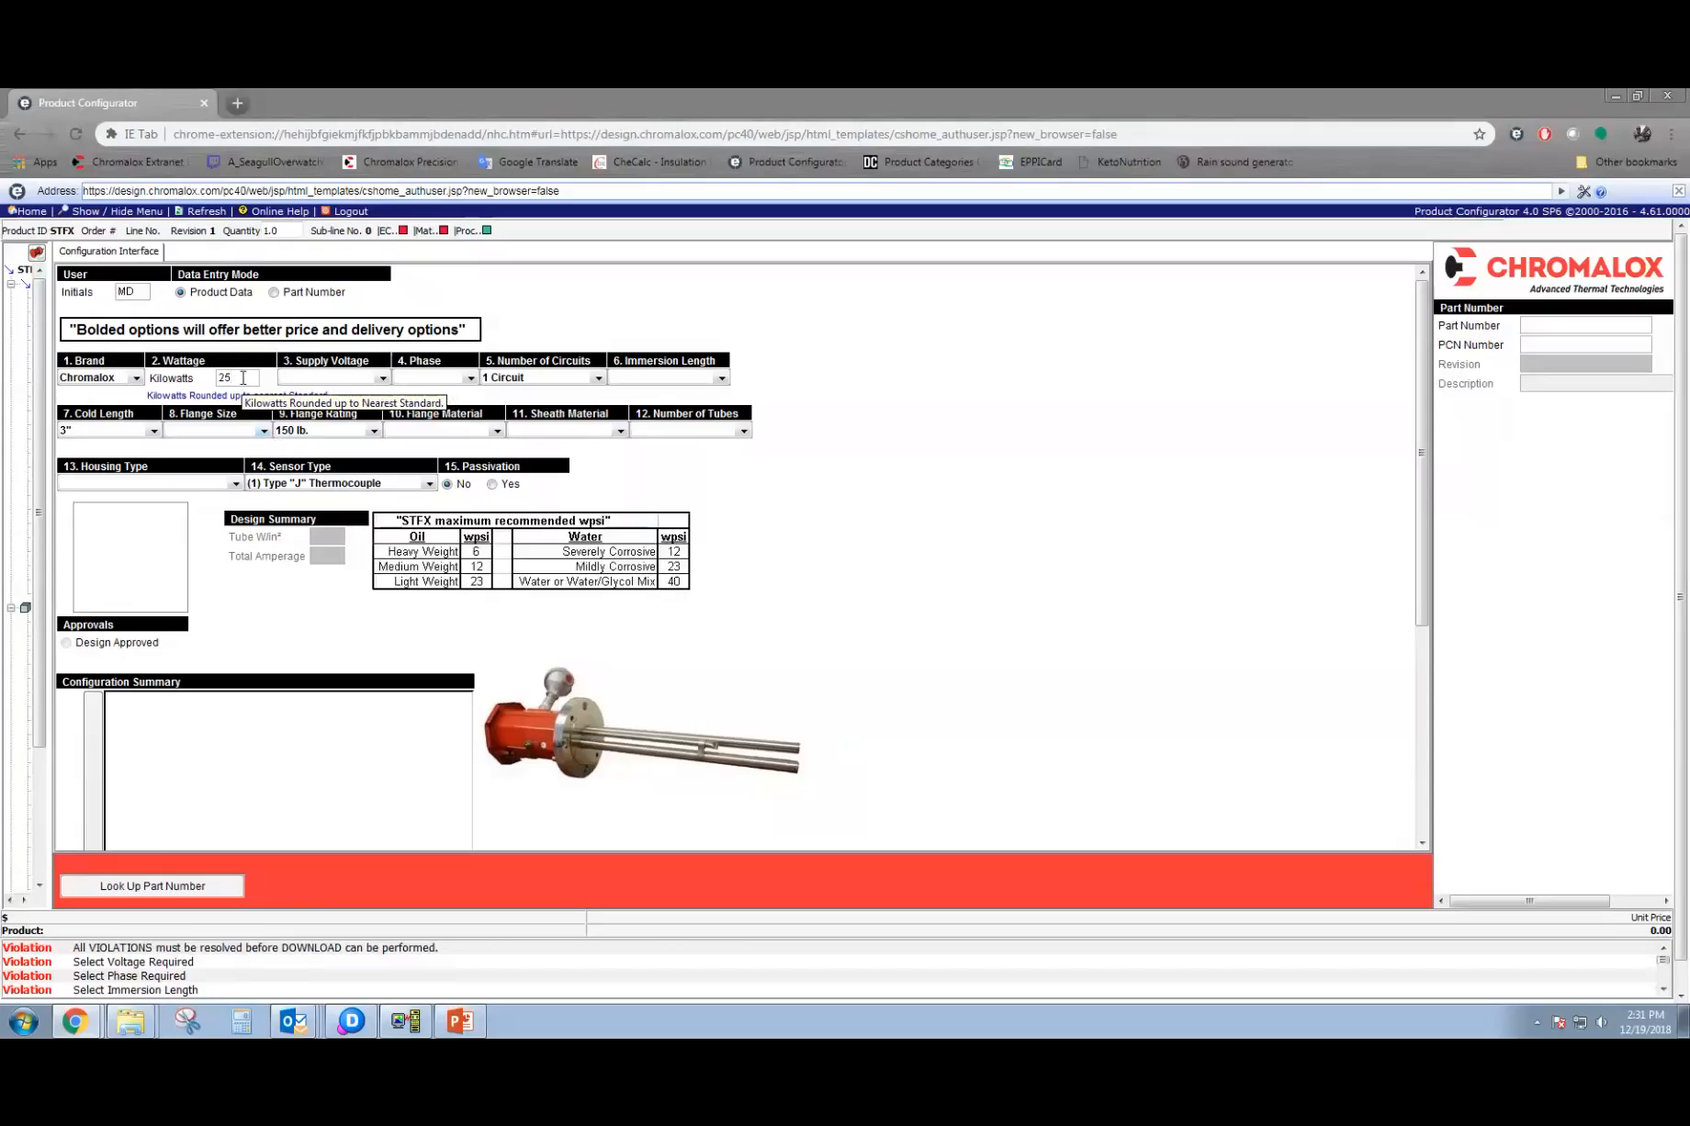
type("4.")
key("BackSpace")
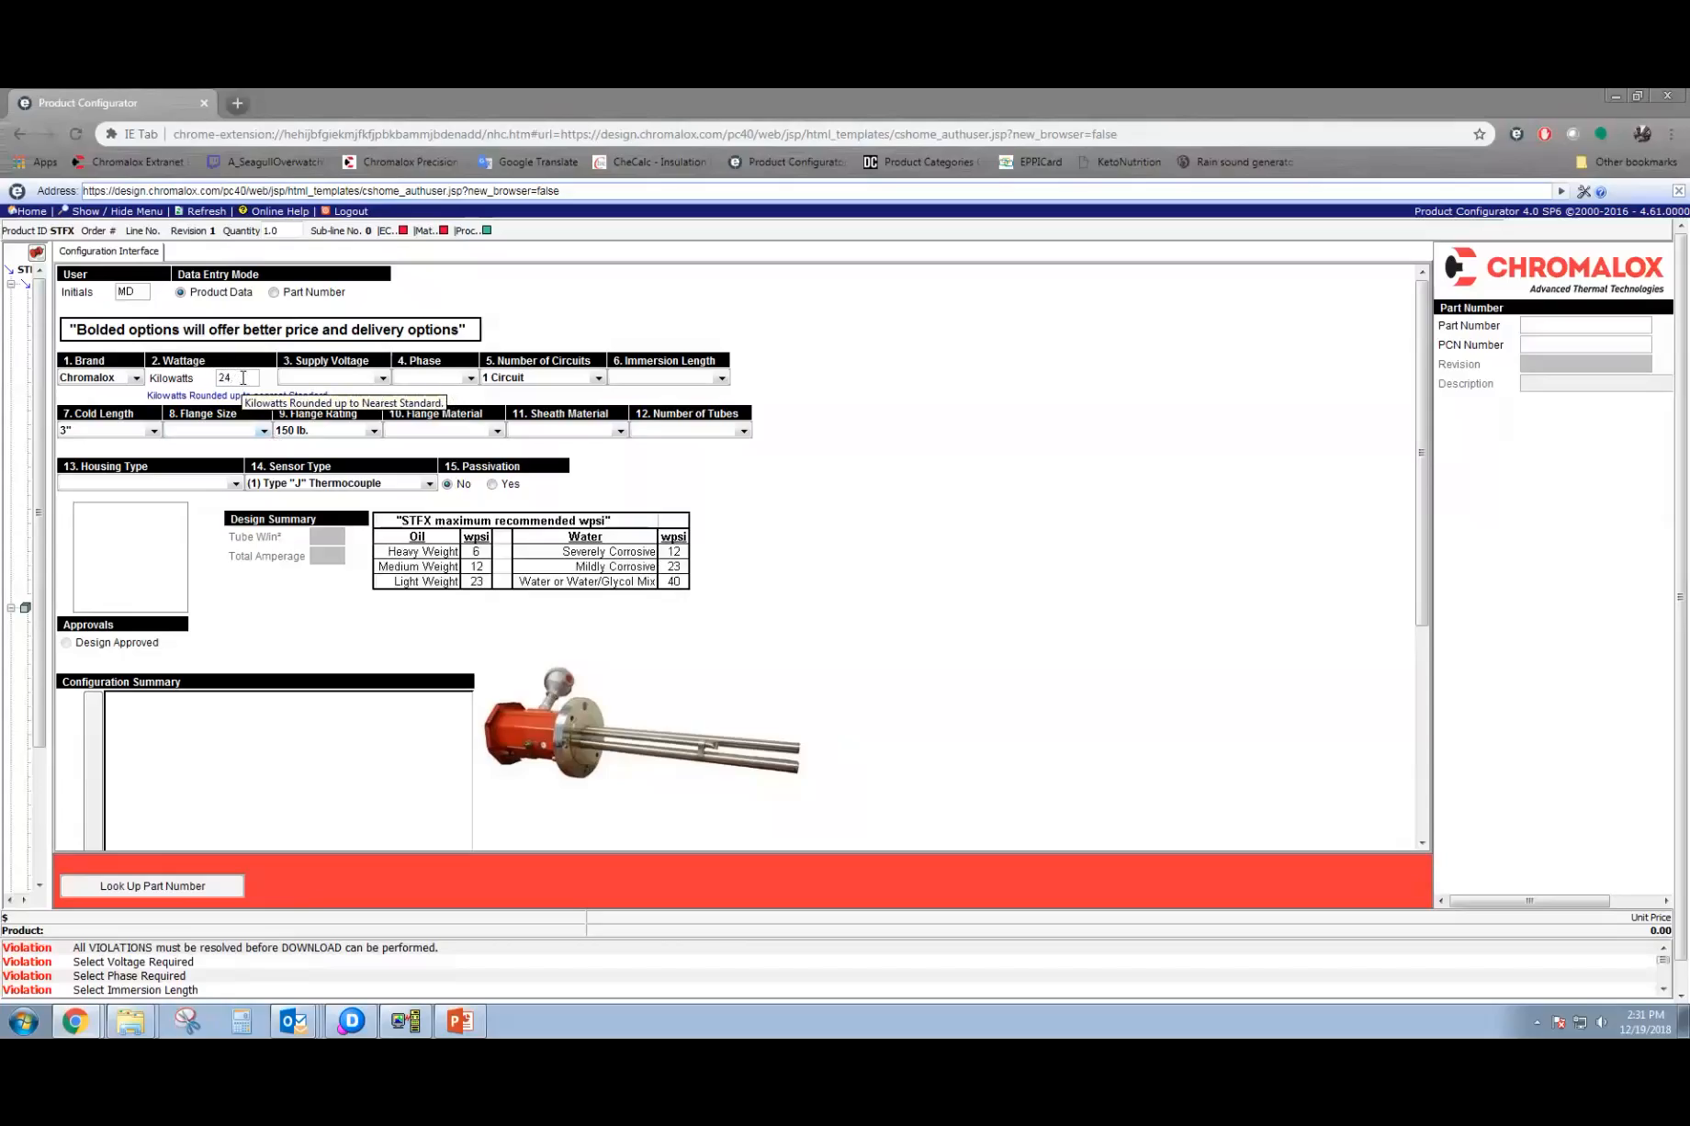
Set the supply voltage to 480V and the phase to 3 PH, and check the number of circuits options.
left_click(349, 378)
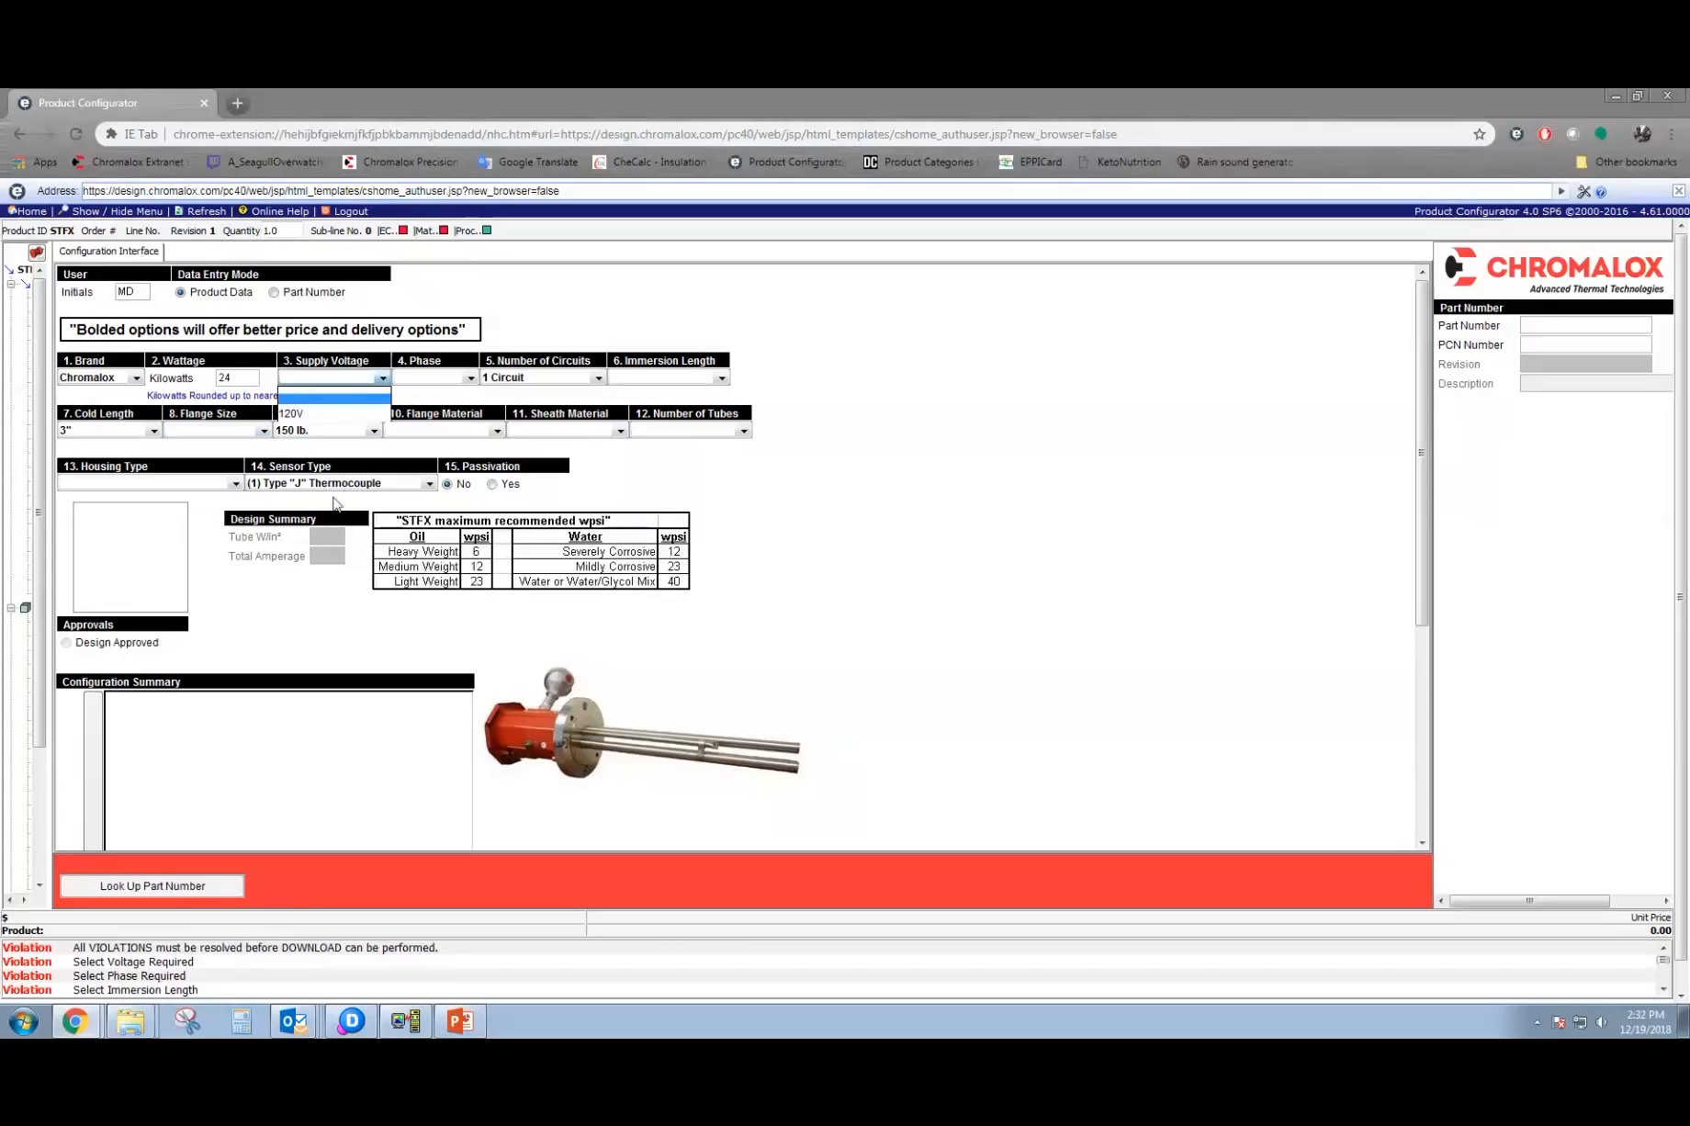
left_click(367, 500)
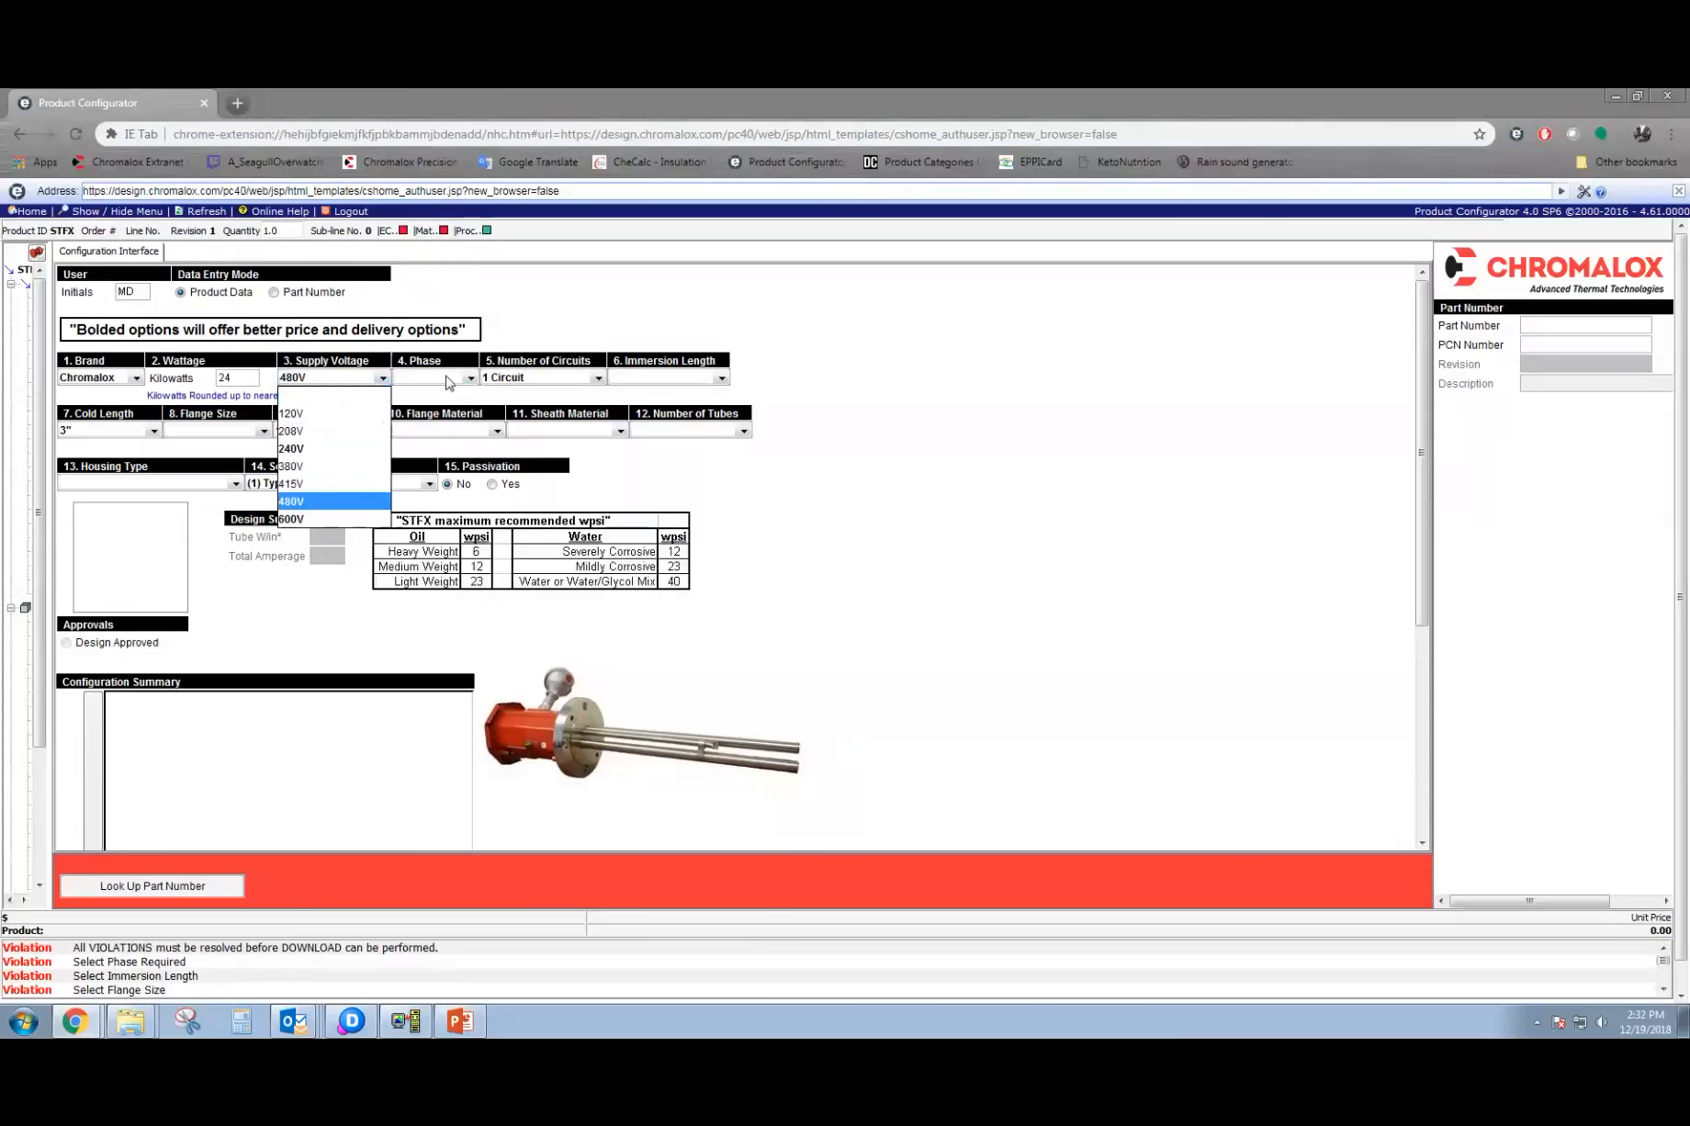
left_click(448, 379)
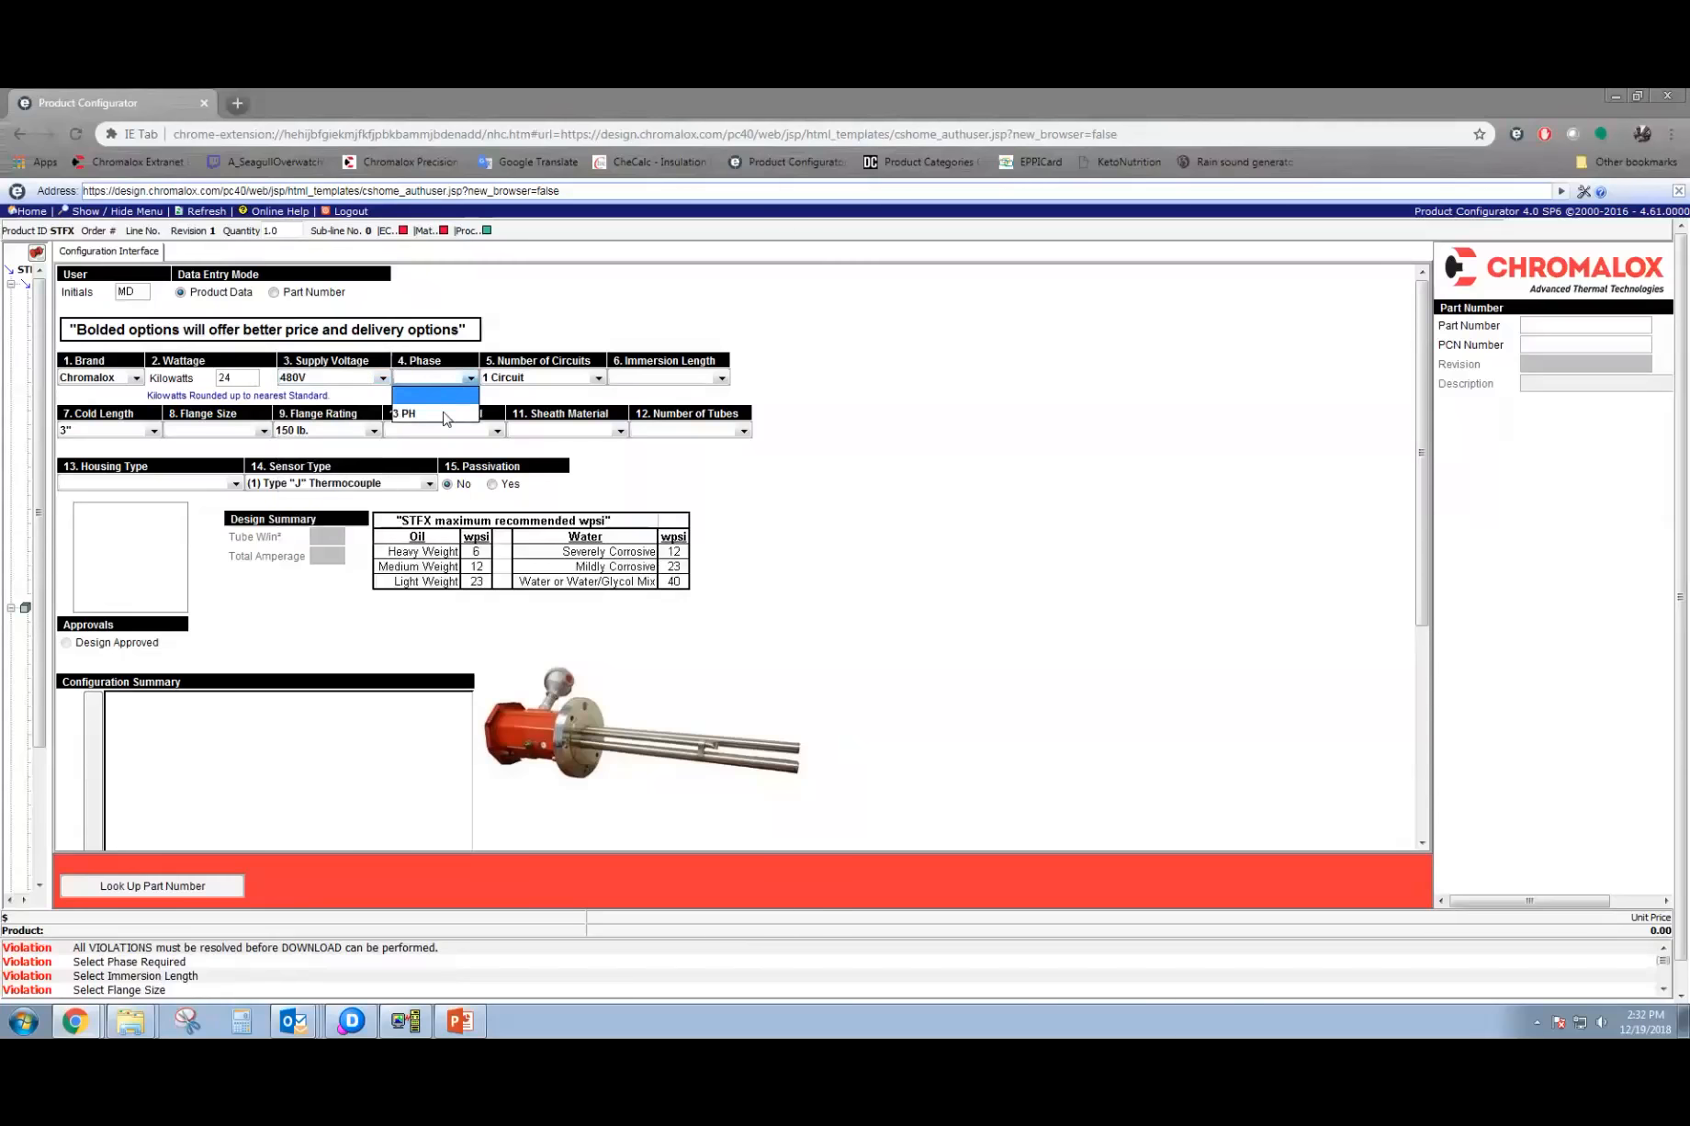
left_click(445, 418)
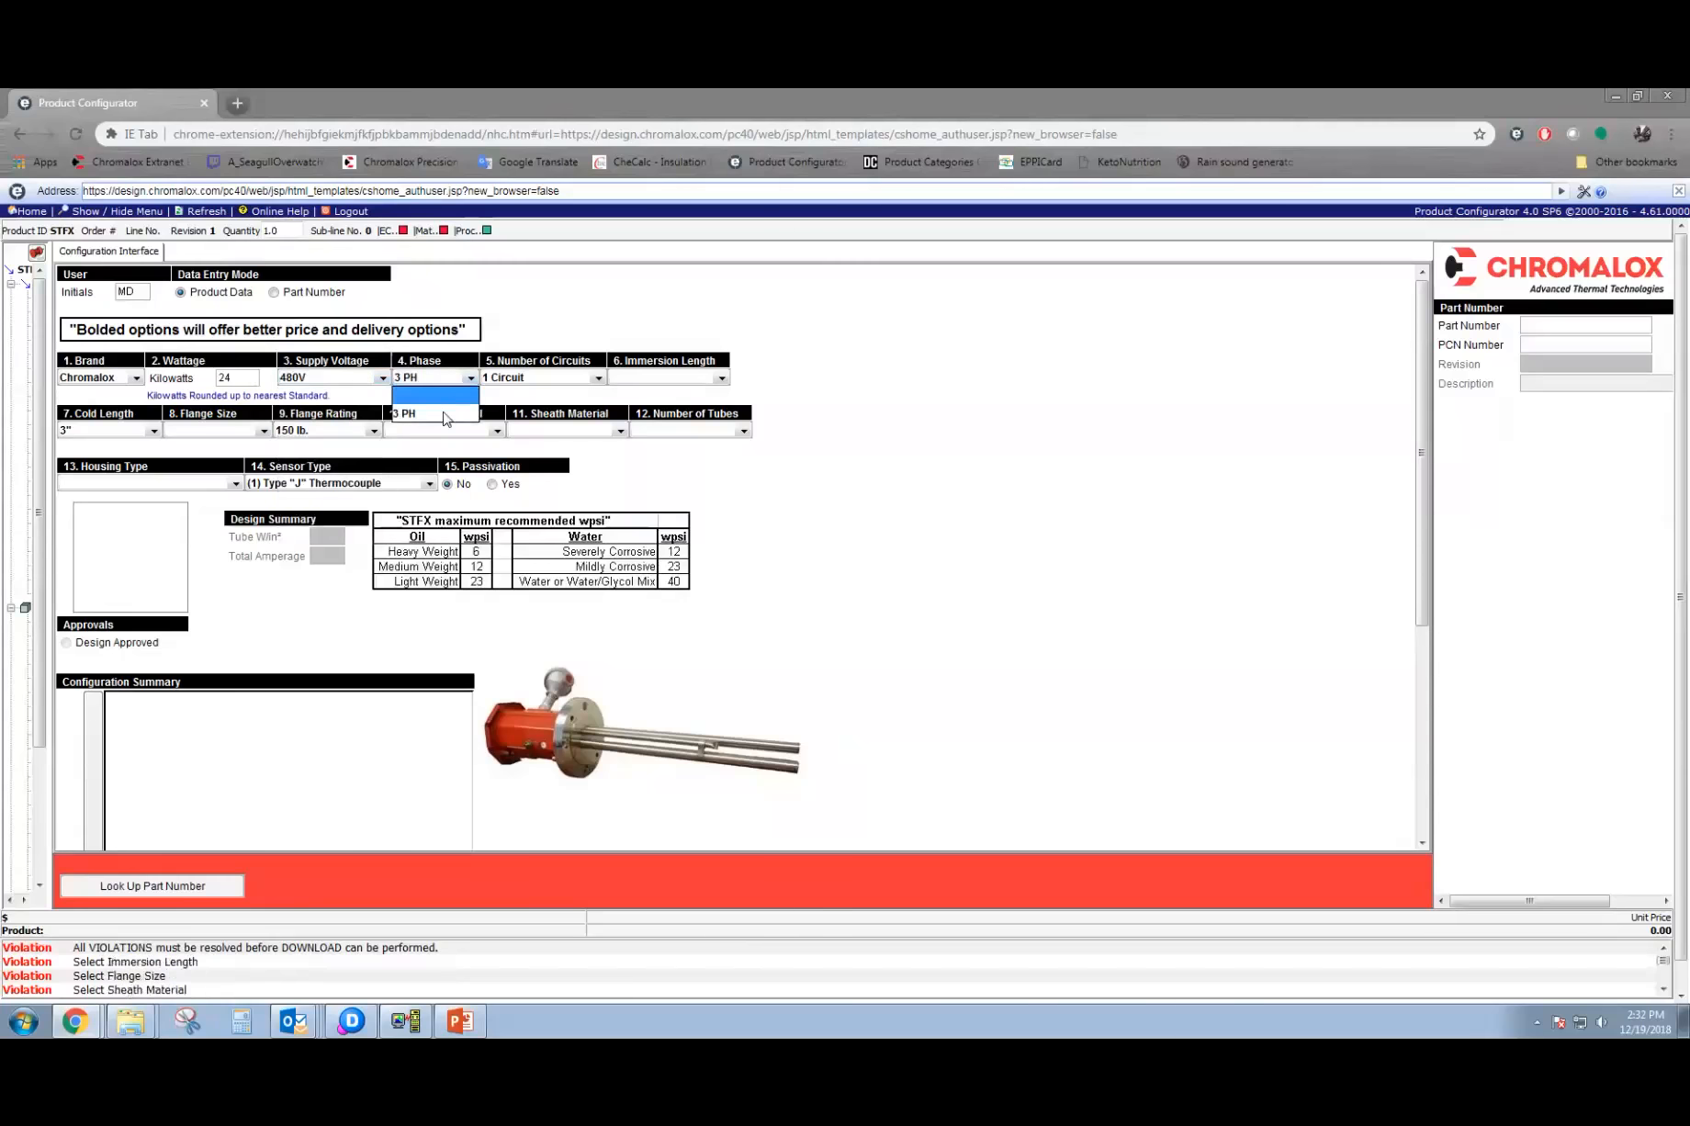
left_click(577, 383)
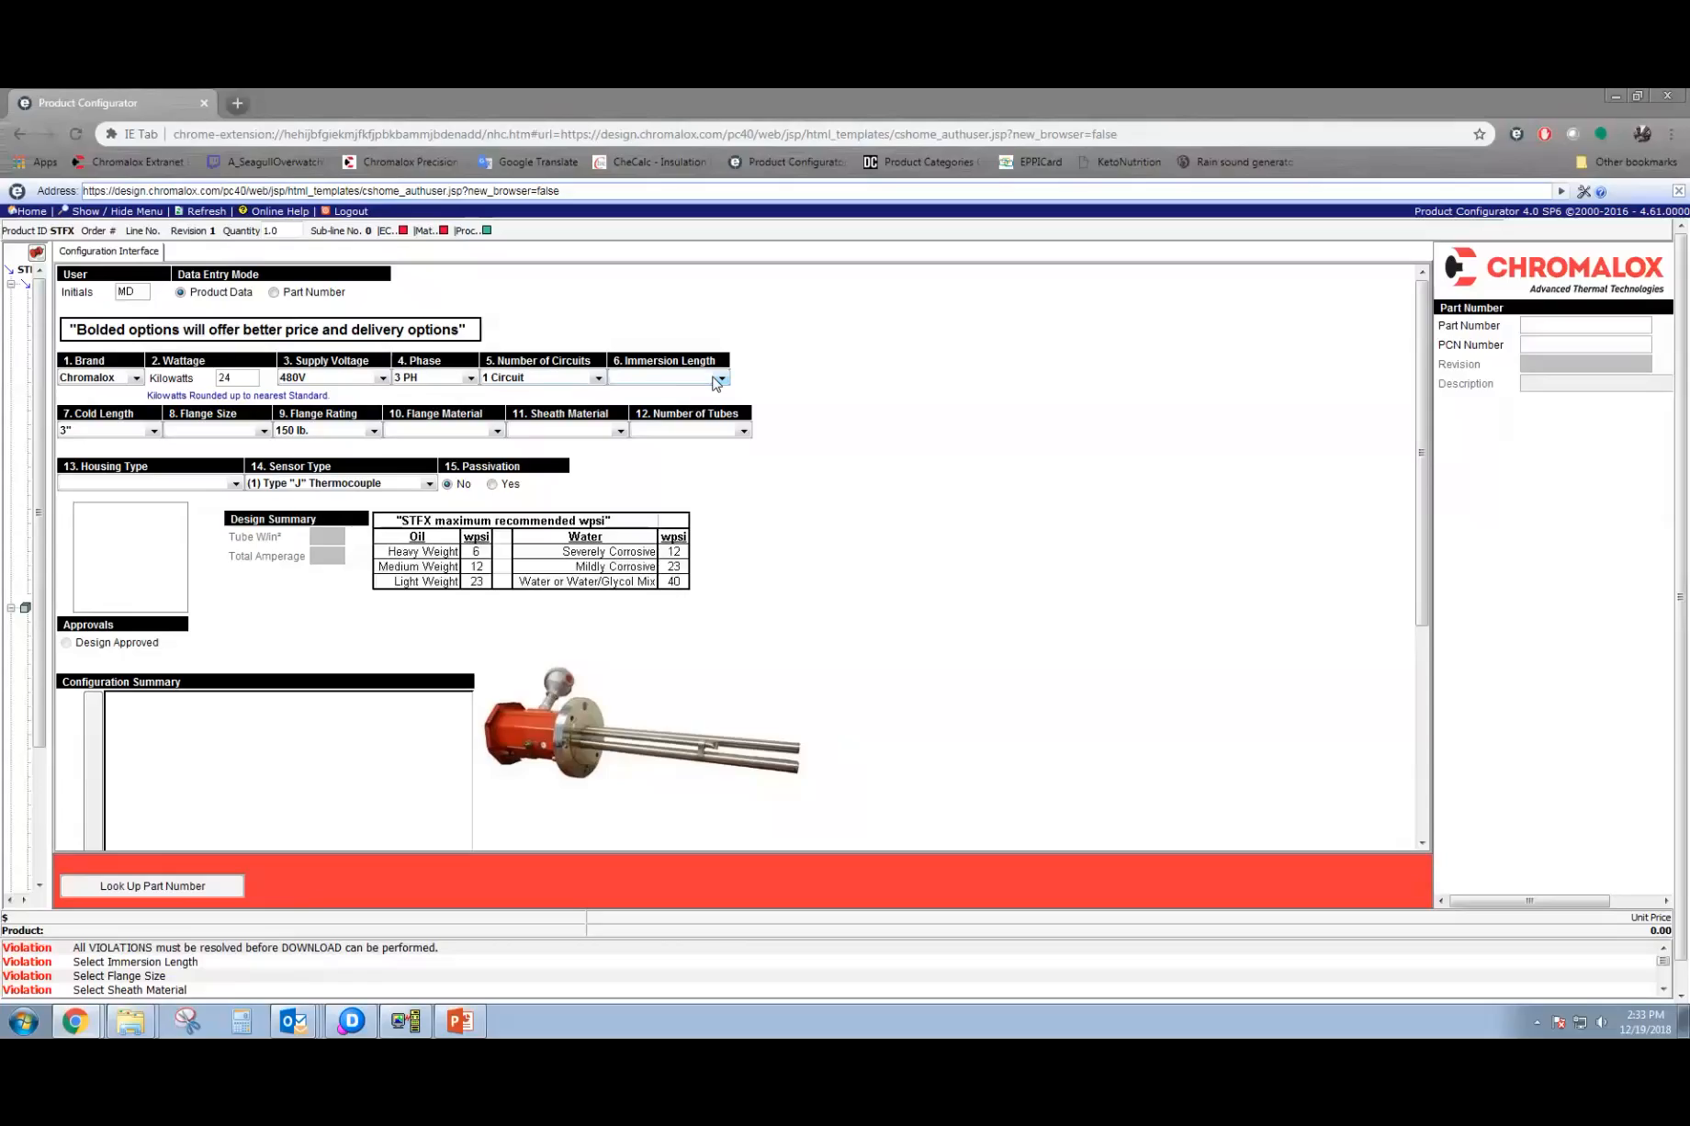
Try to choose an immersion length, and refresh the configurator to restart the STFX form.
left_click(716, 379)
left_click(666, 381)
left_click(208, 212)
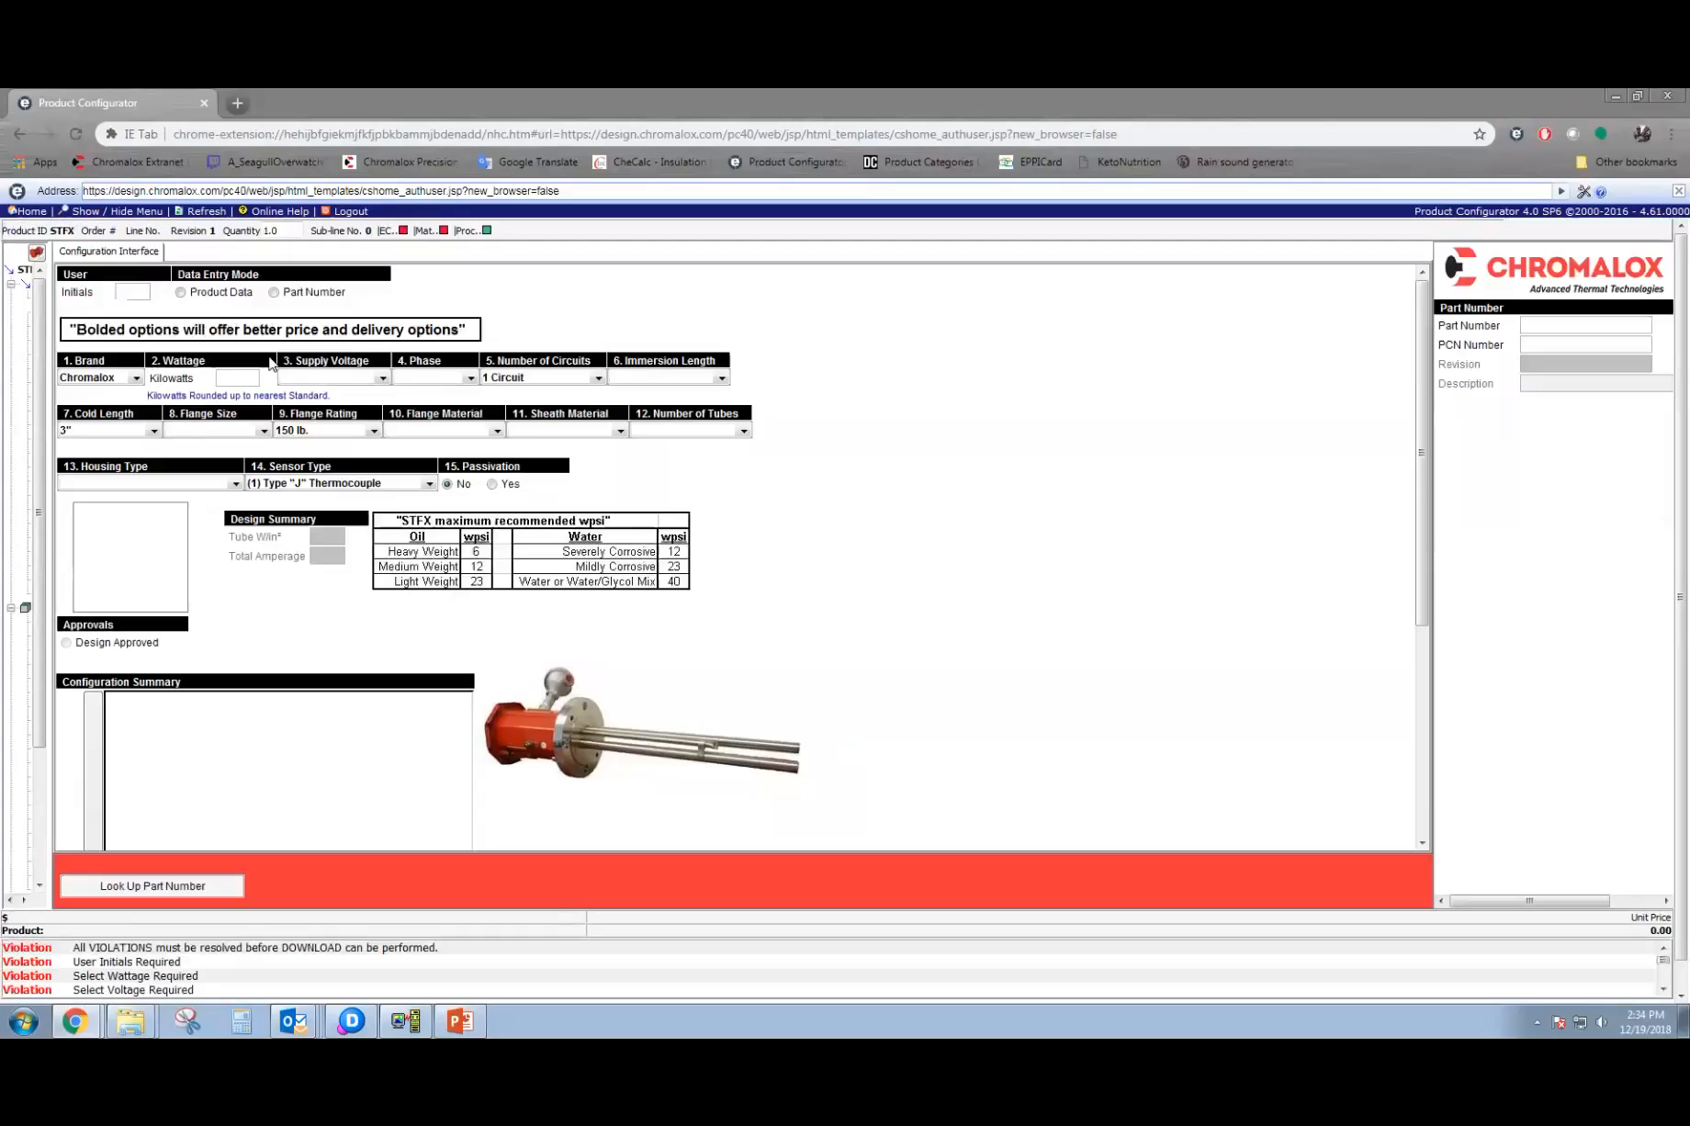
Enter the user's initials in the cleared STFX form and set the wattage to 25 kilowatts.
left_click(138, 289)
type("MD")
left_click(231, 380)
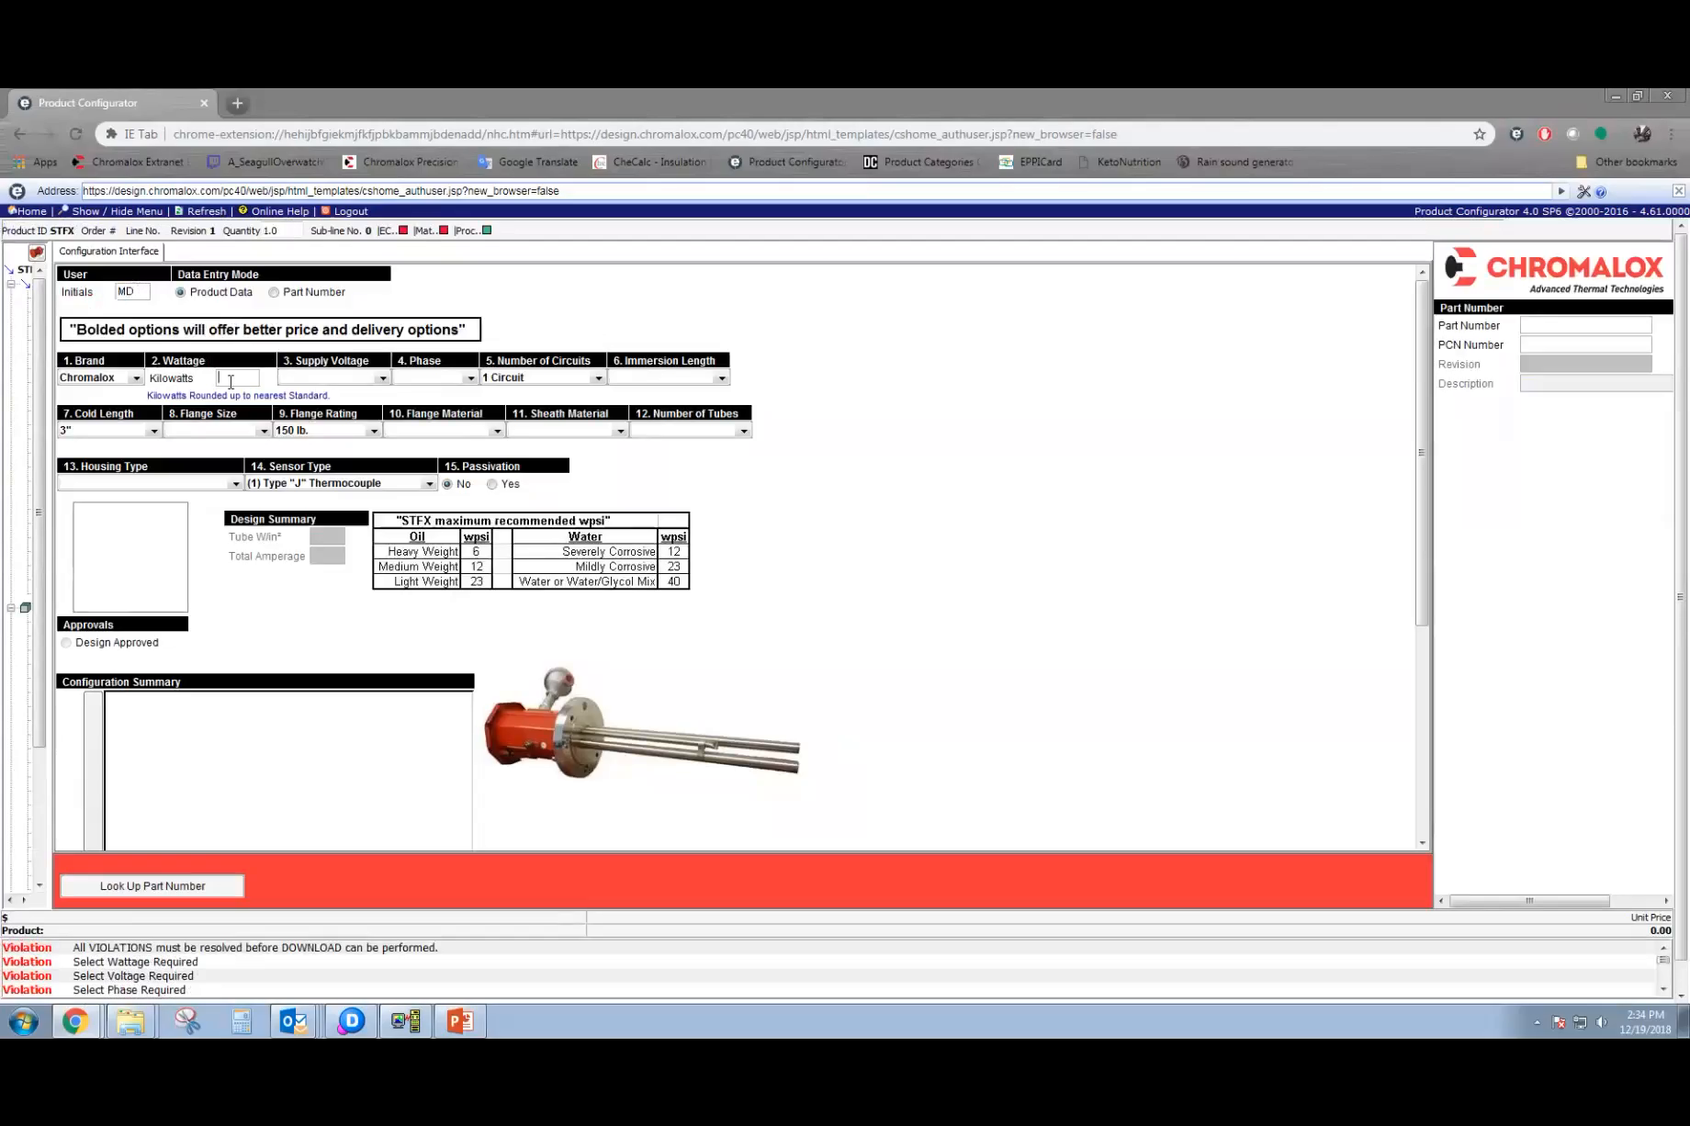
type("256")
key("BackSpace")
key("Tab")
Set the supply voltage to 480V and the phase to 3 PH for the 25-kilowatt heater.
left_click(332, 500)
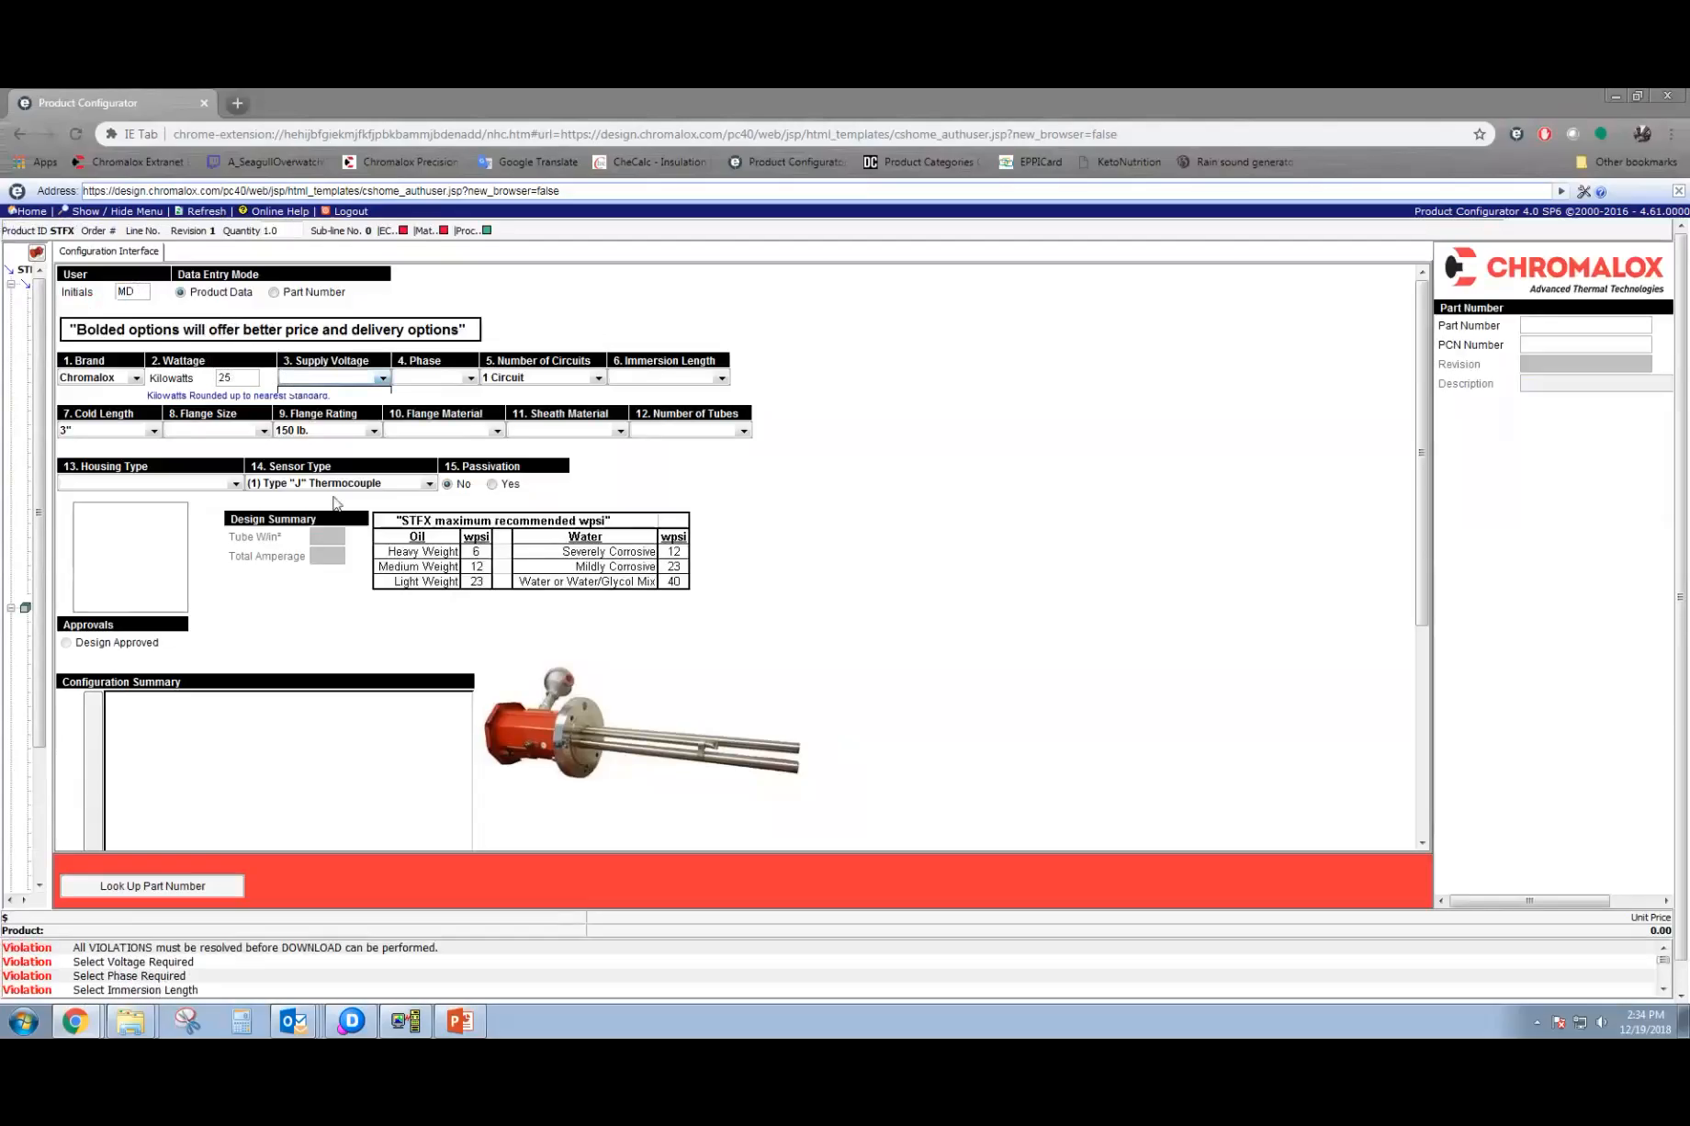
left_click(430, 380)
left_click(424, 414)
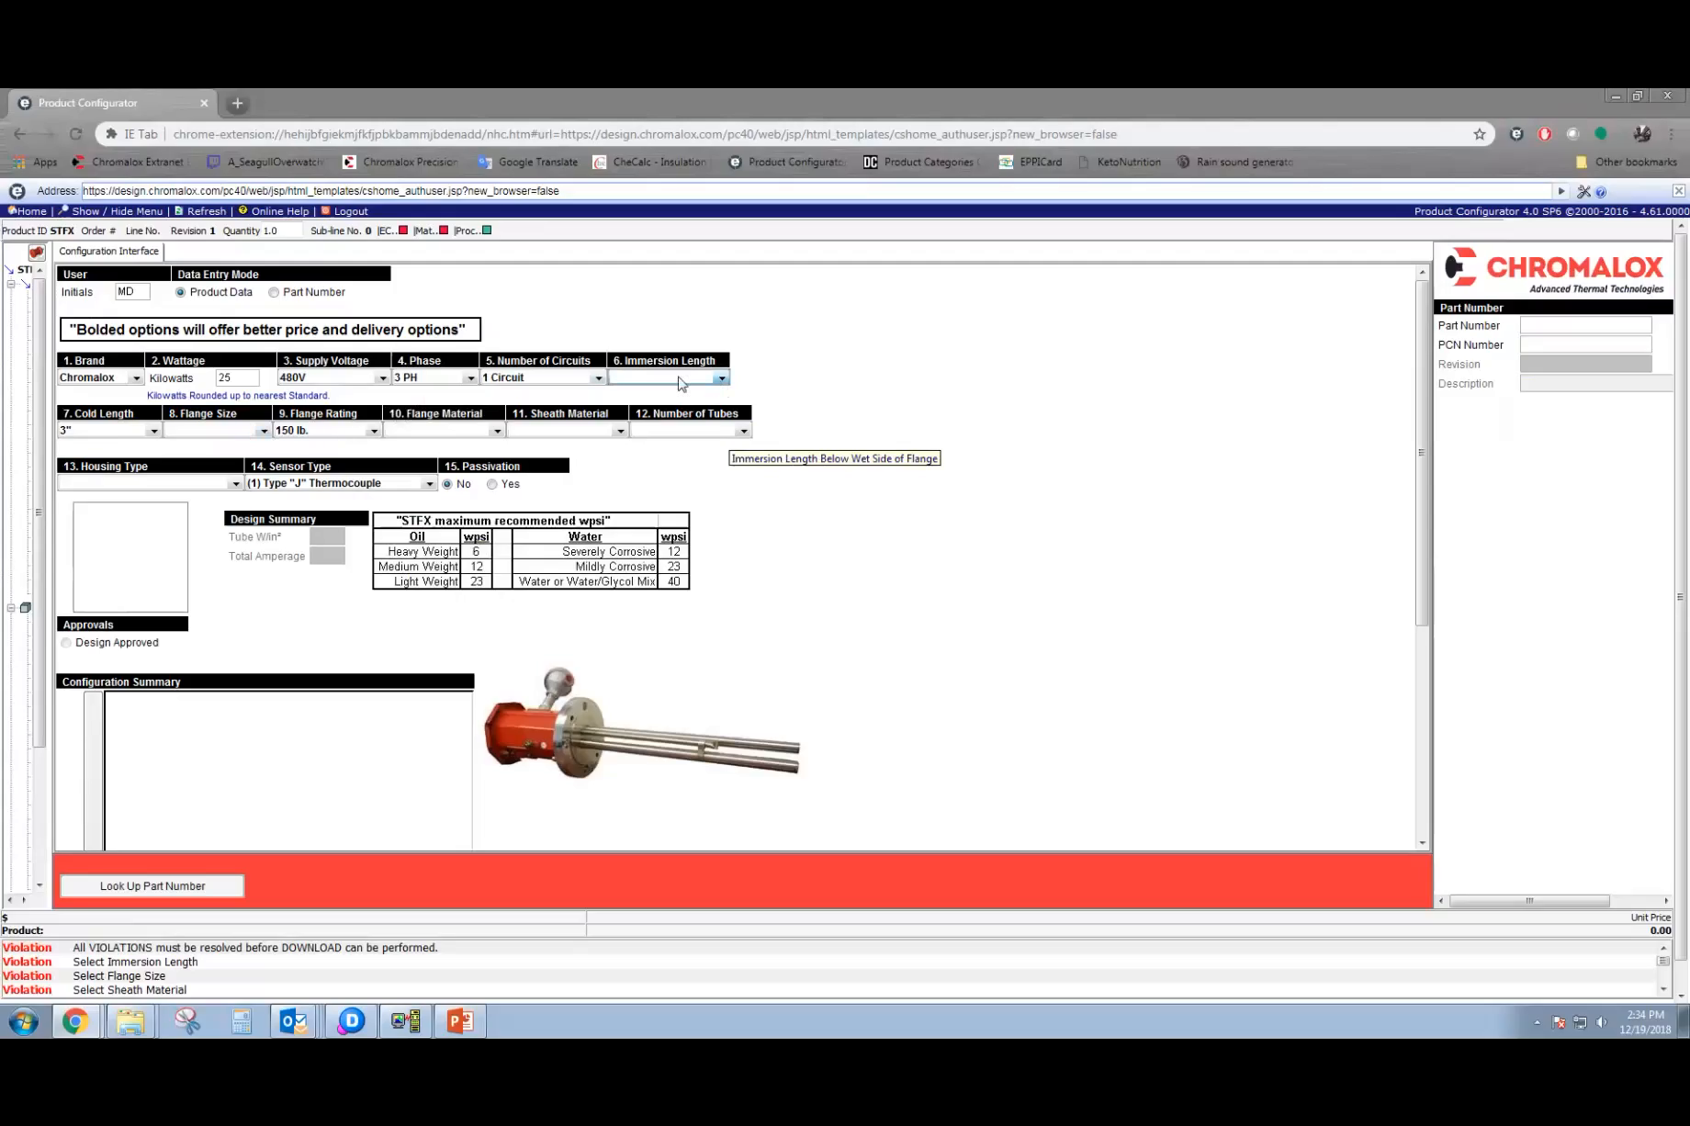
Check the immersion length options and set the flange size to 6" Flange for the 25-kilowatt heater.
left_click(204, 431)
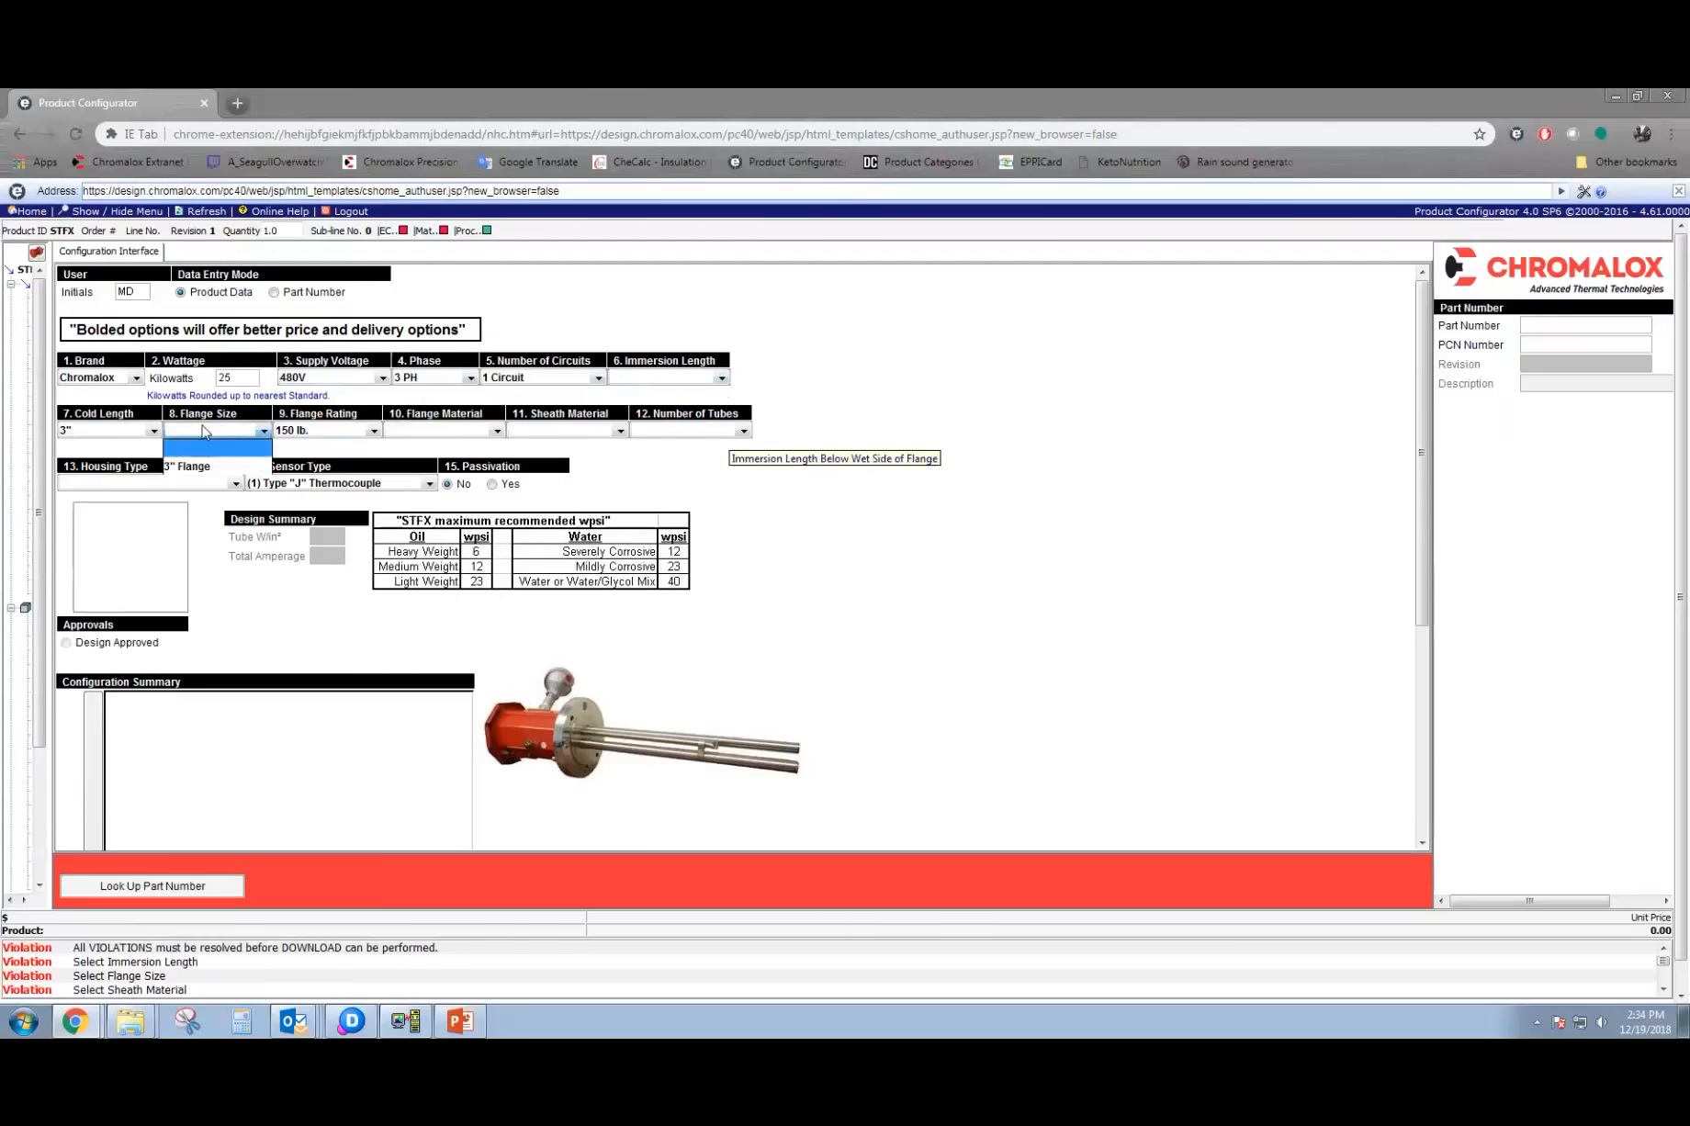
left_click(712, 381)
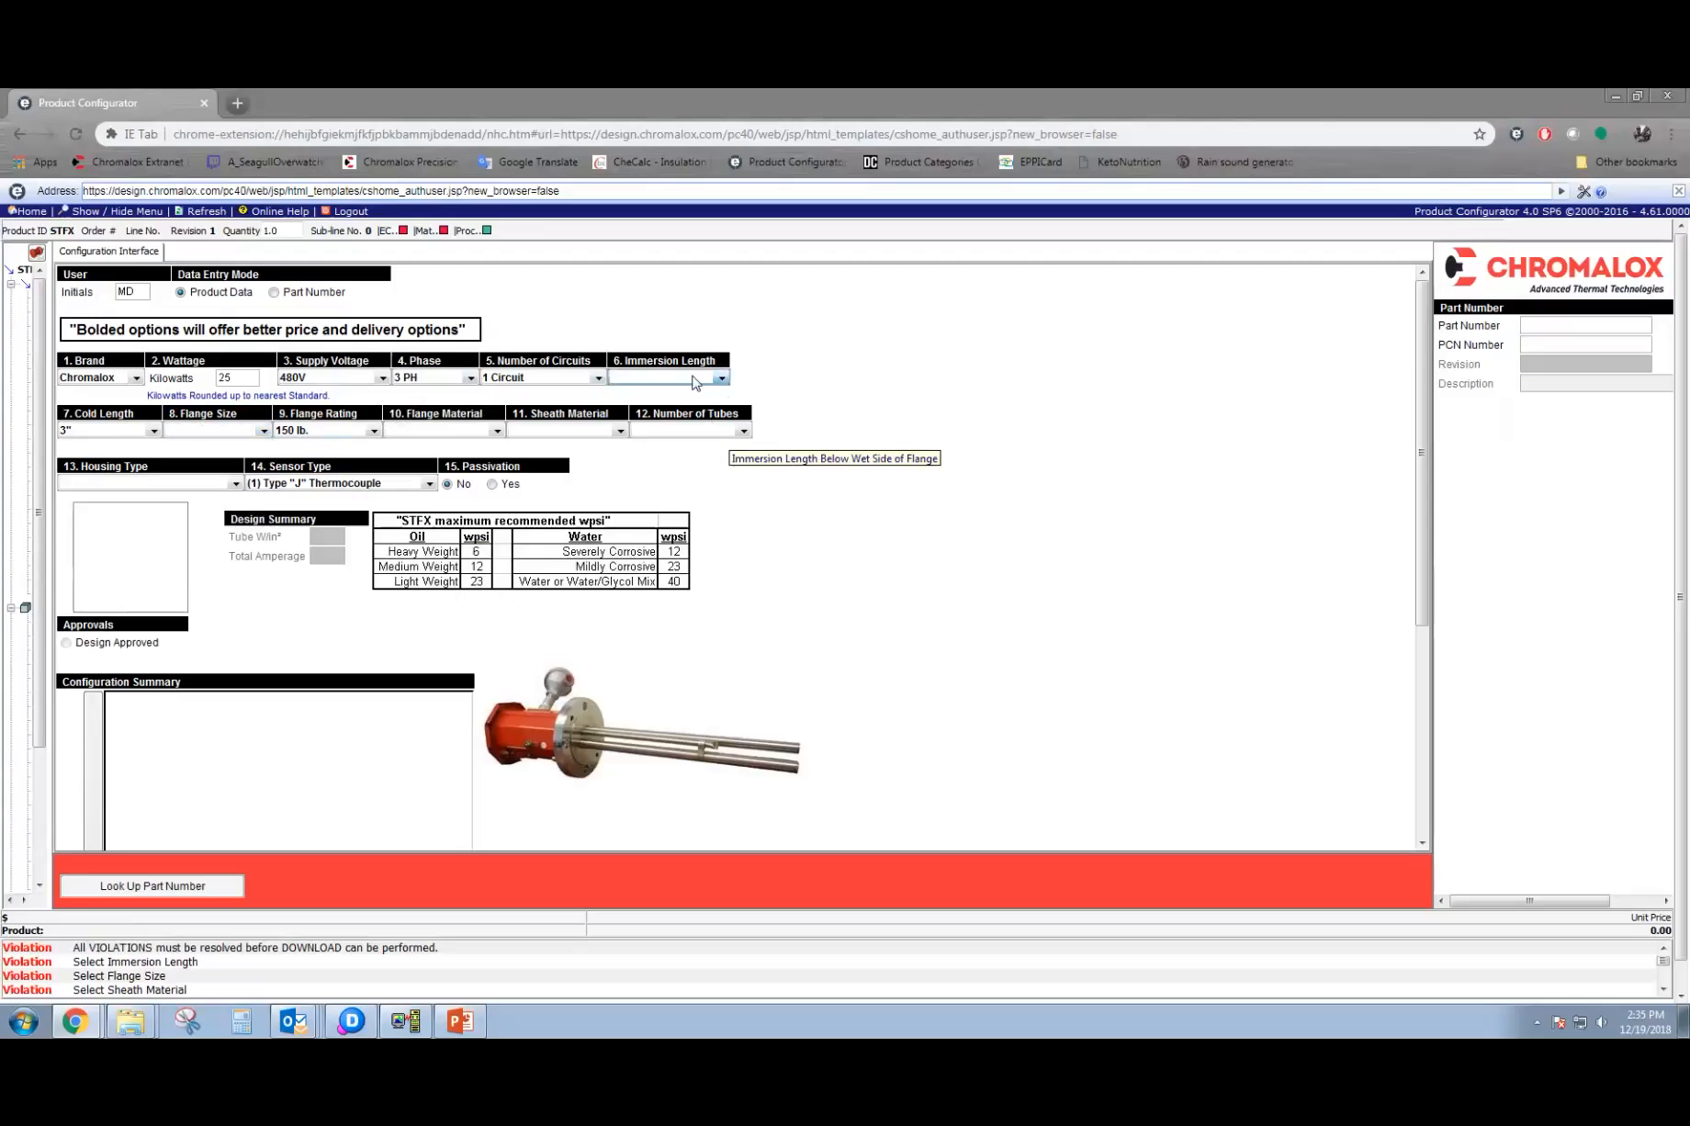
left_click(197, 428)
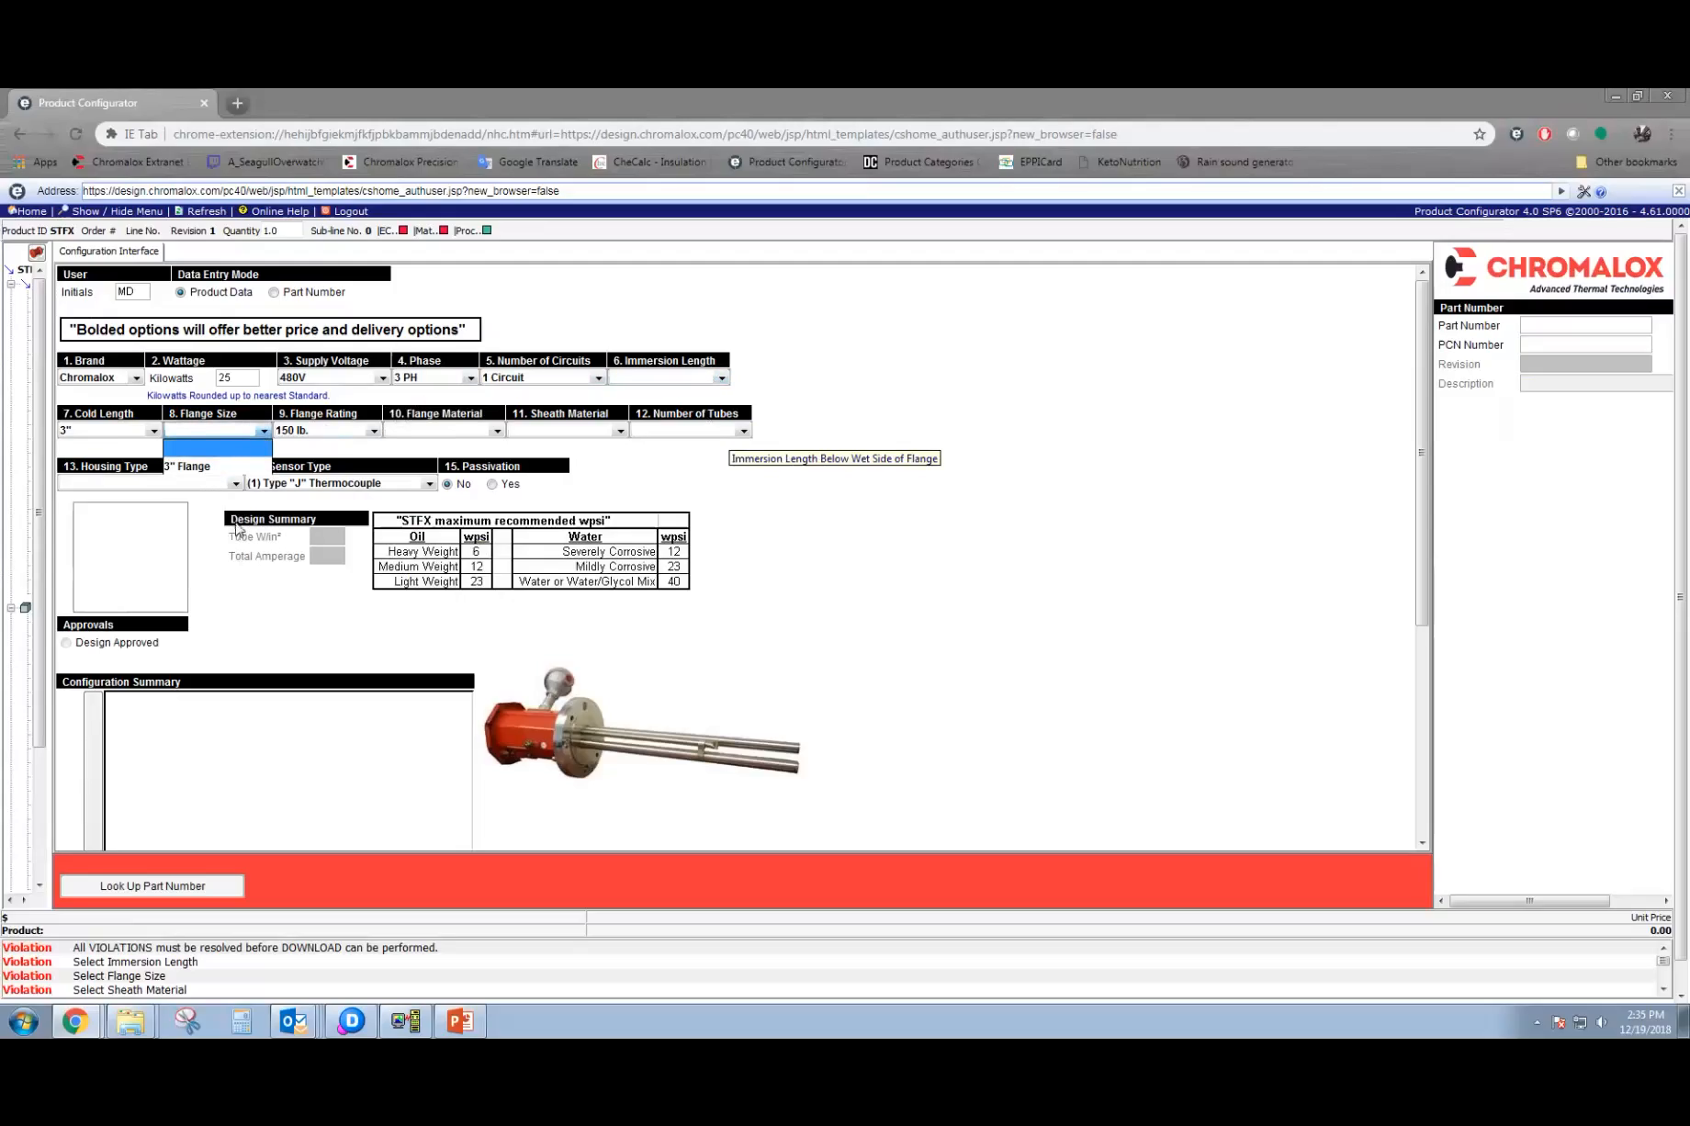
left_click(236, 522)
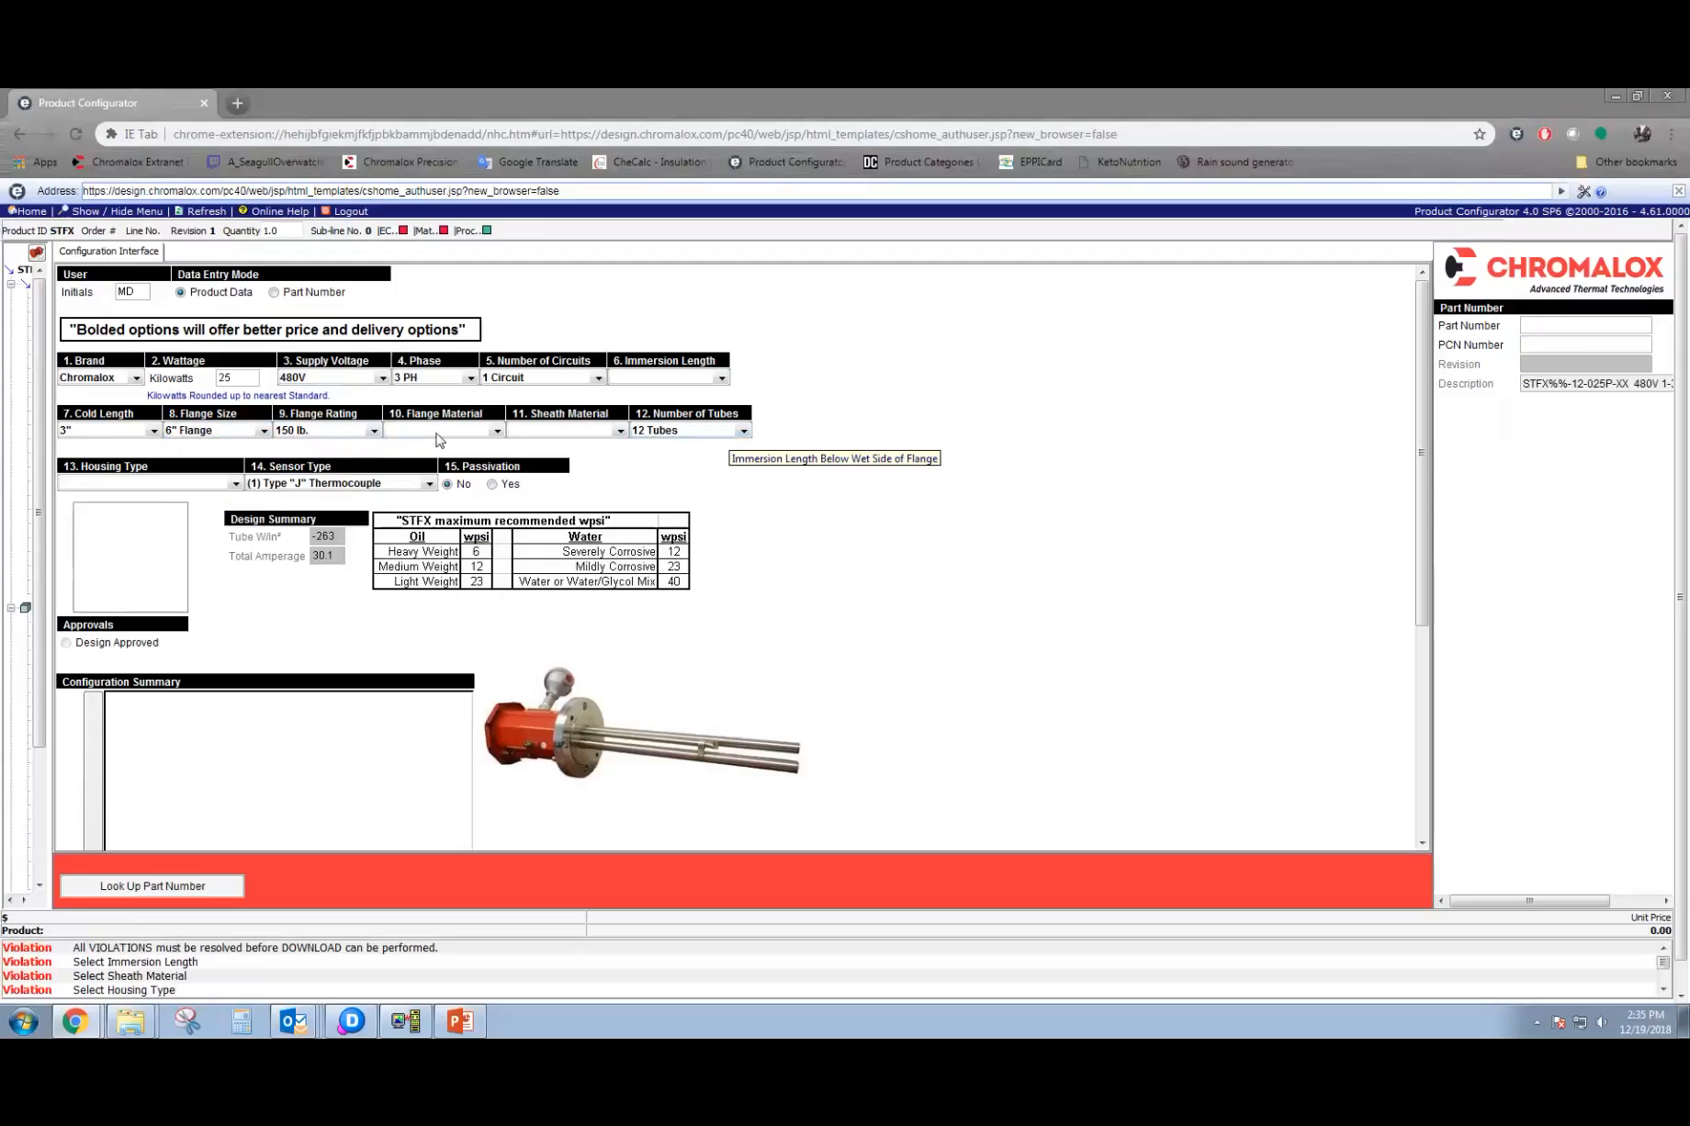
Try the 8" Flange size and return the flange size to 6" Flange.
left_click(264, 432)
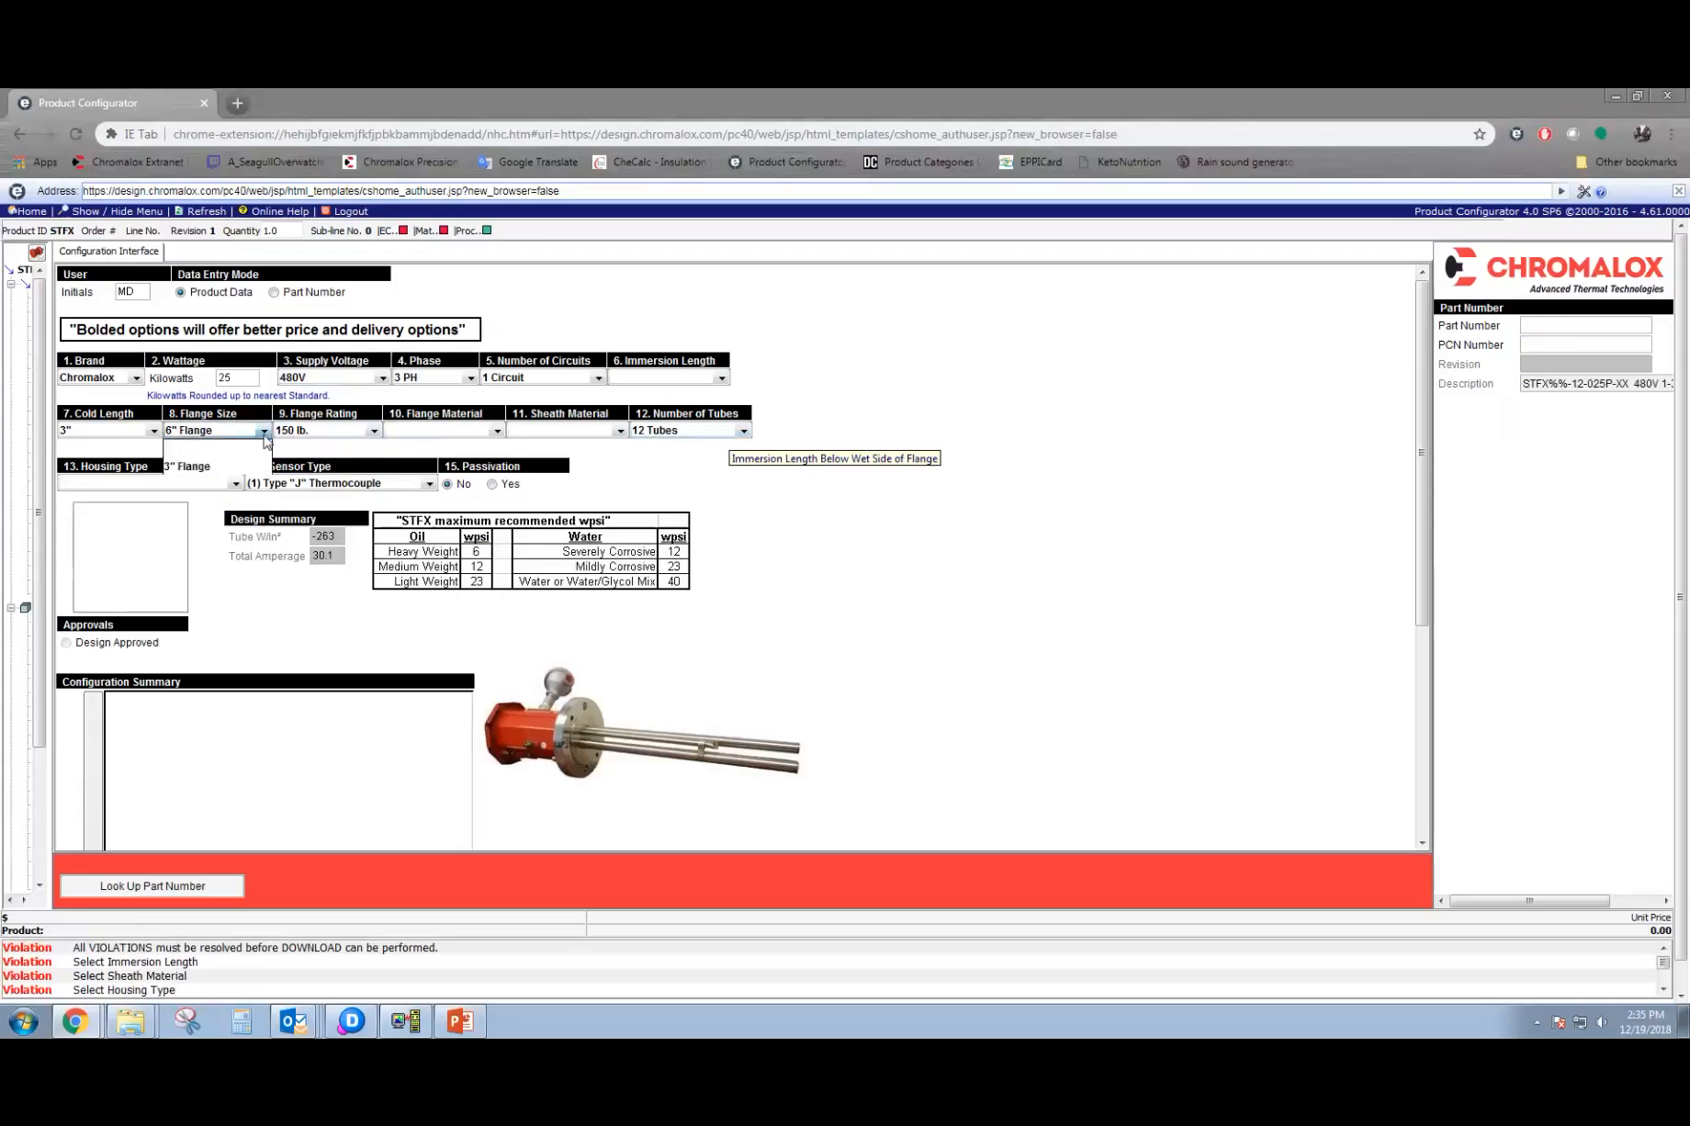
left_click(228, 537)
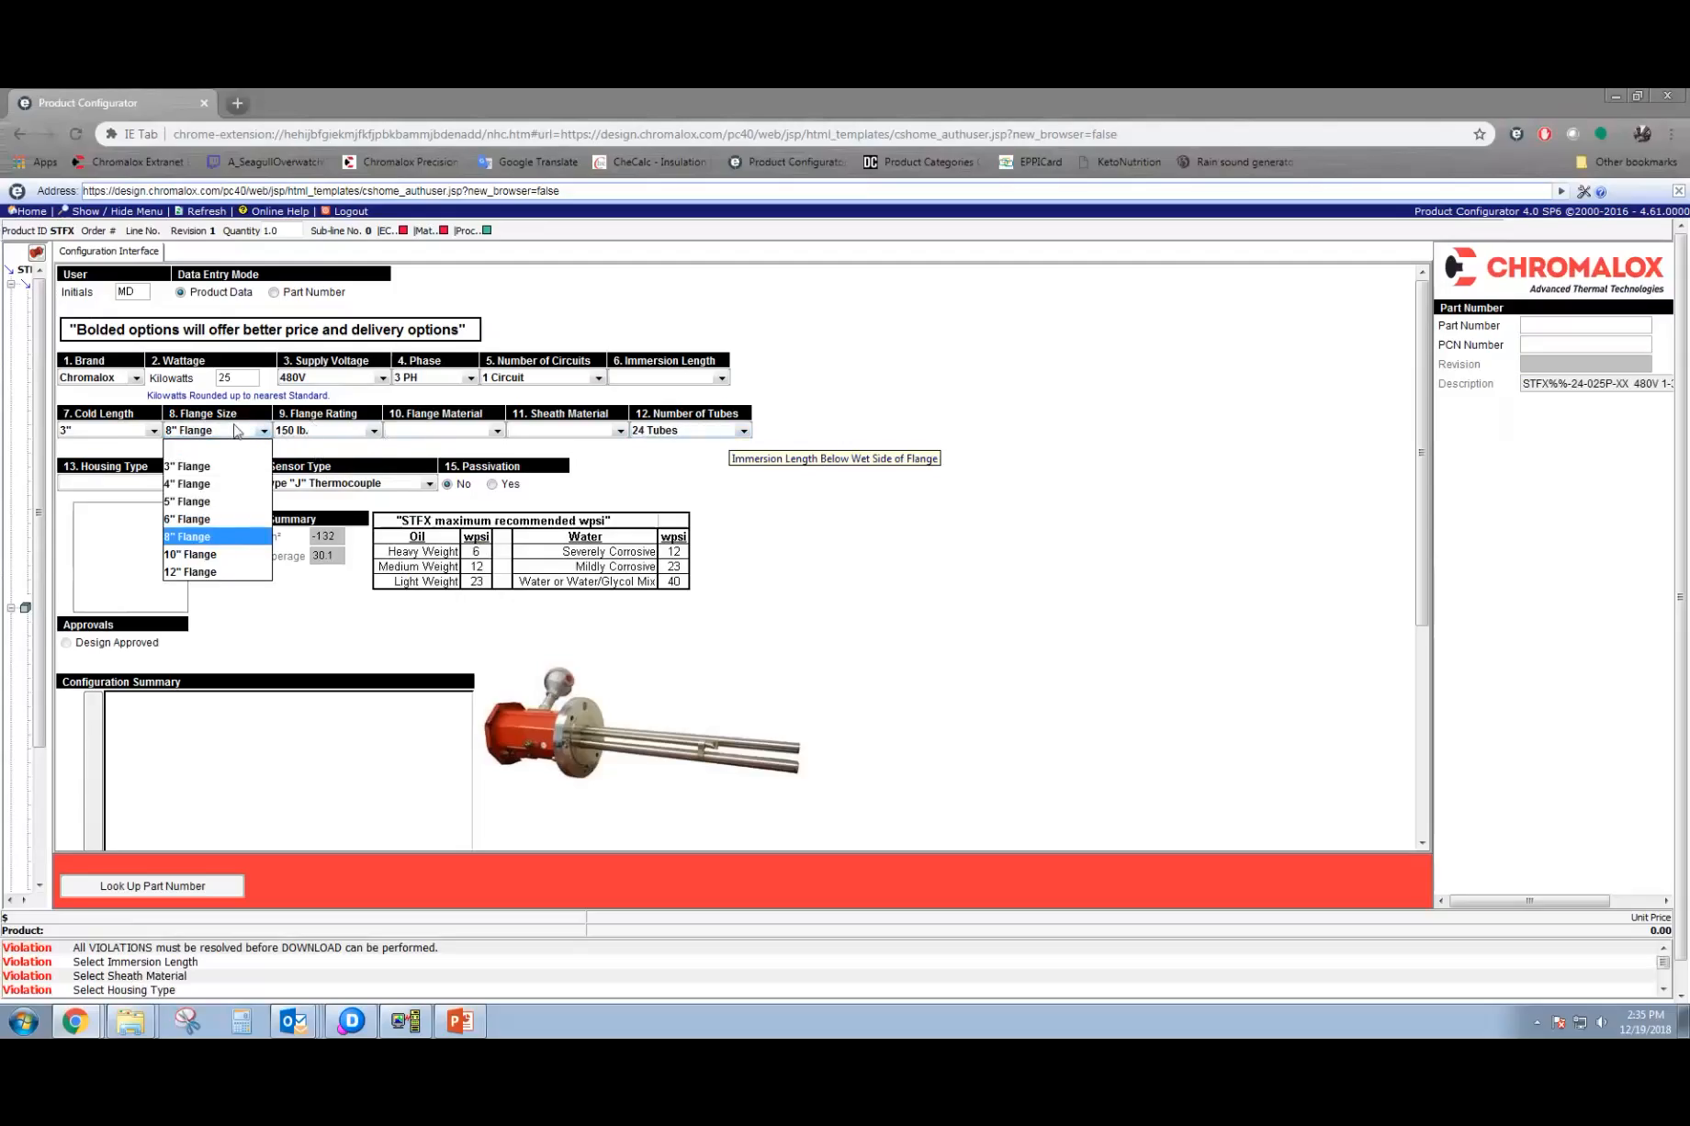
left_click(227, 519)
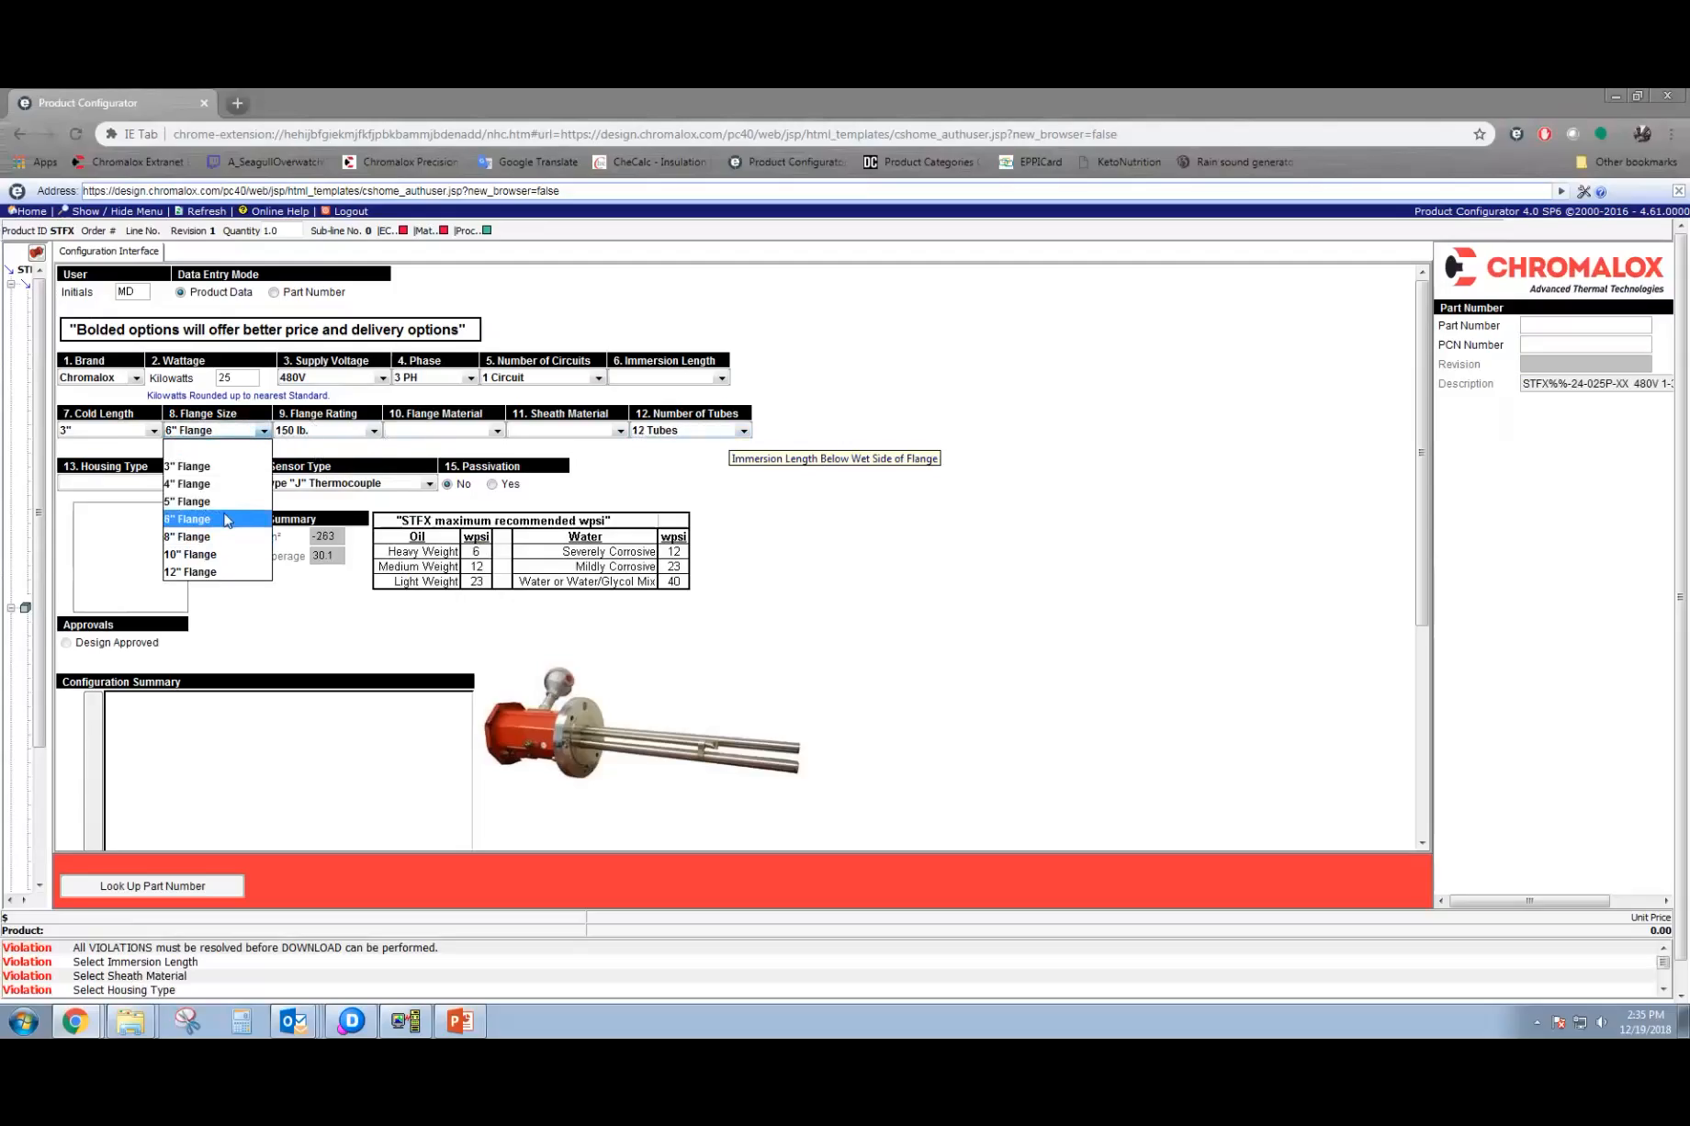
Check the available flange material, number of tubes and housing type options for the 6" flange heater.
left_click(438, 439)
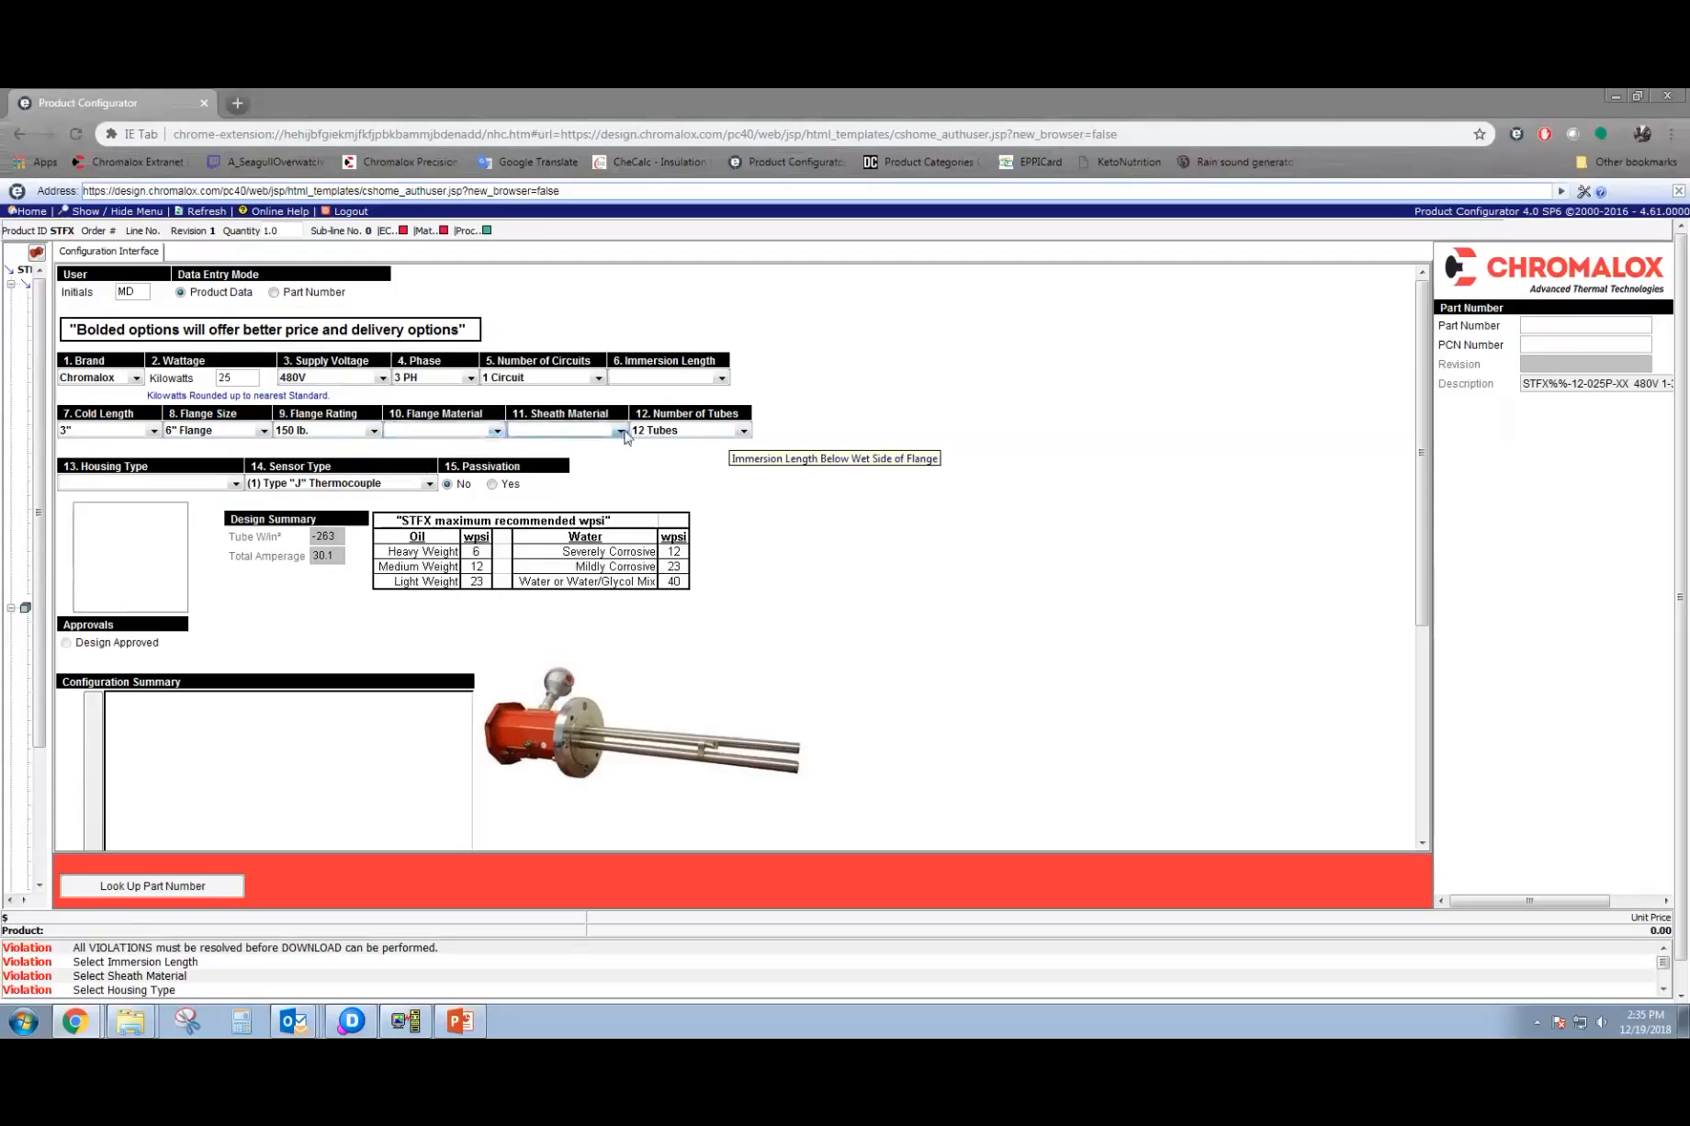
left_click(744, 430)
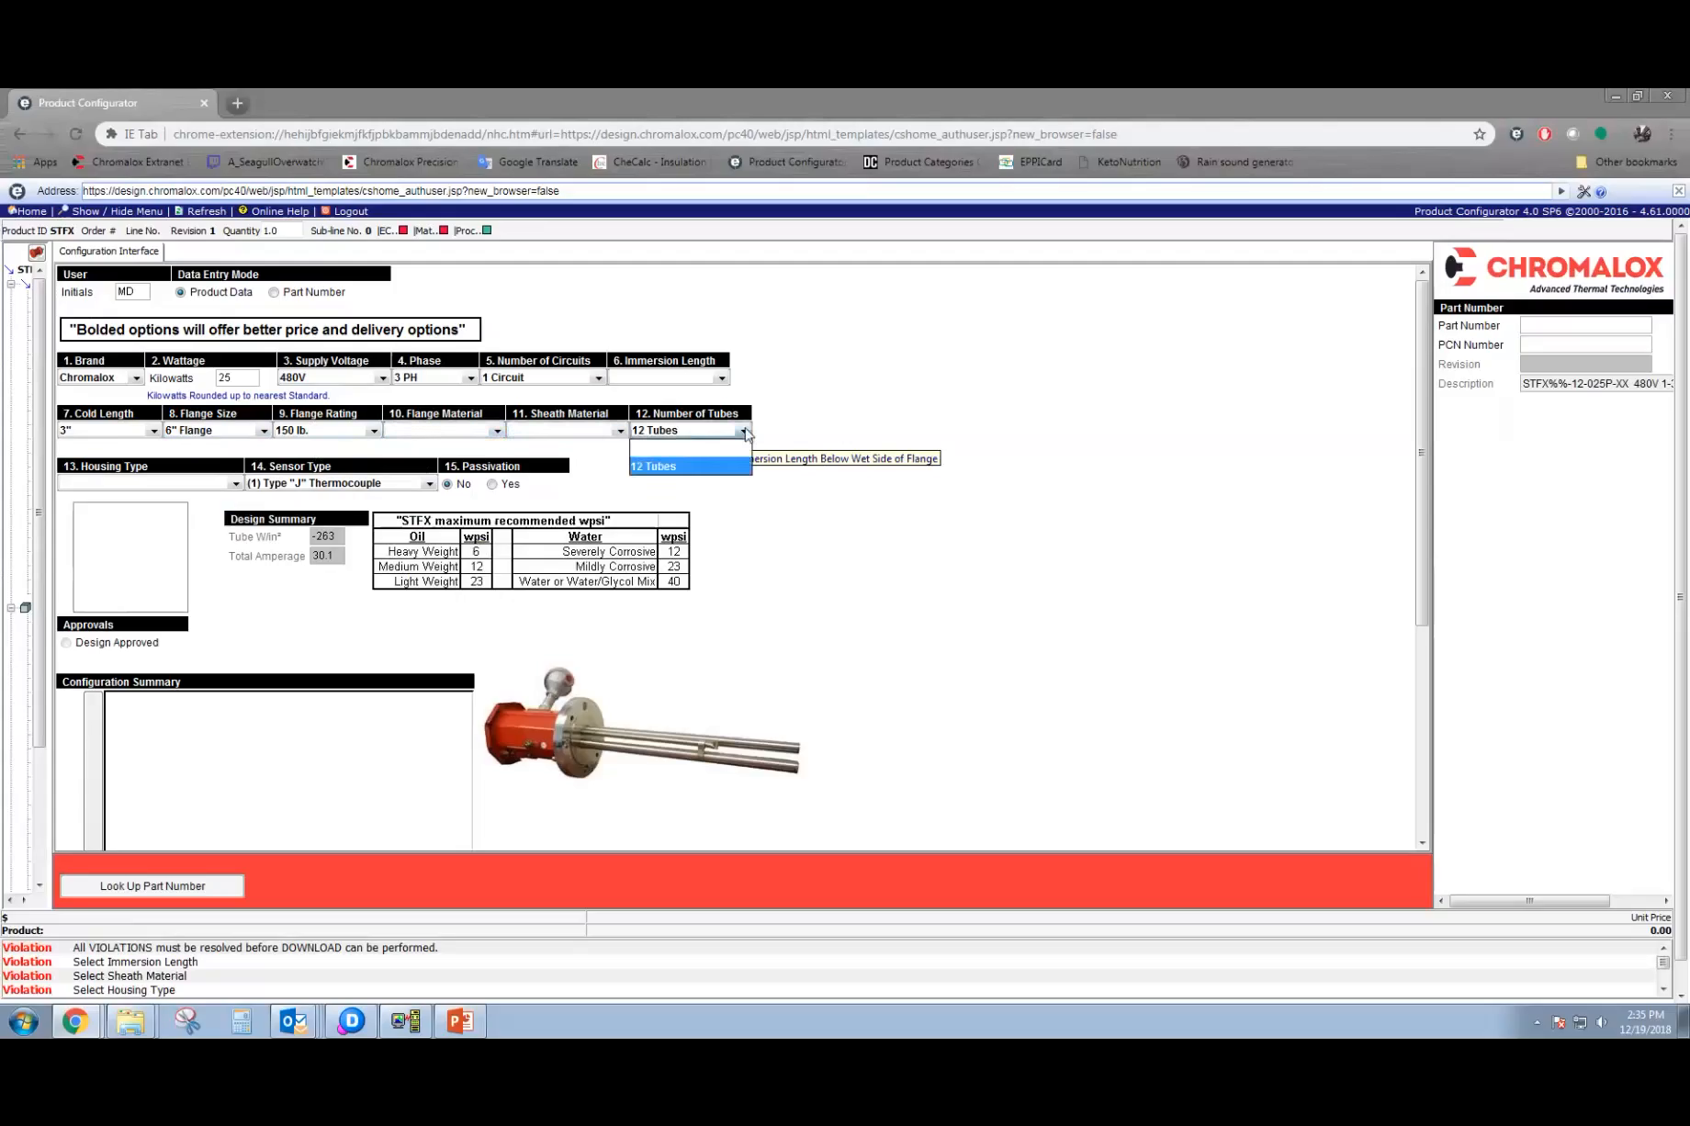
left_click(498, 430)
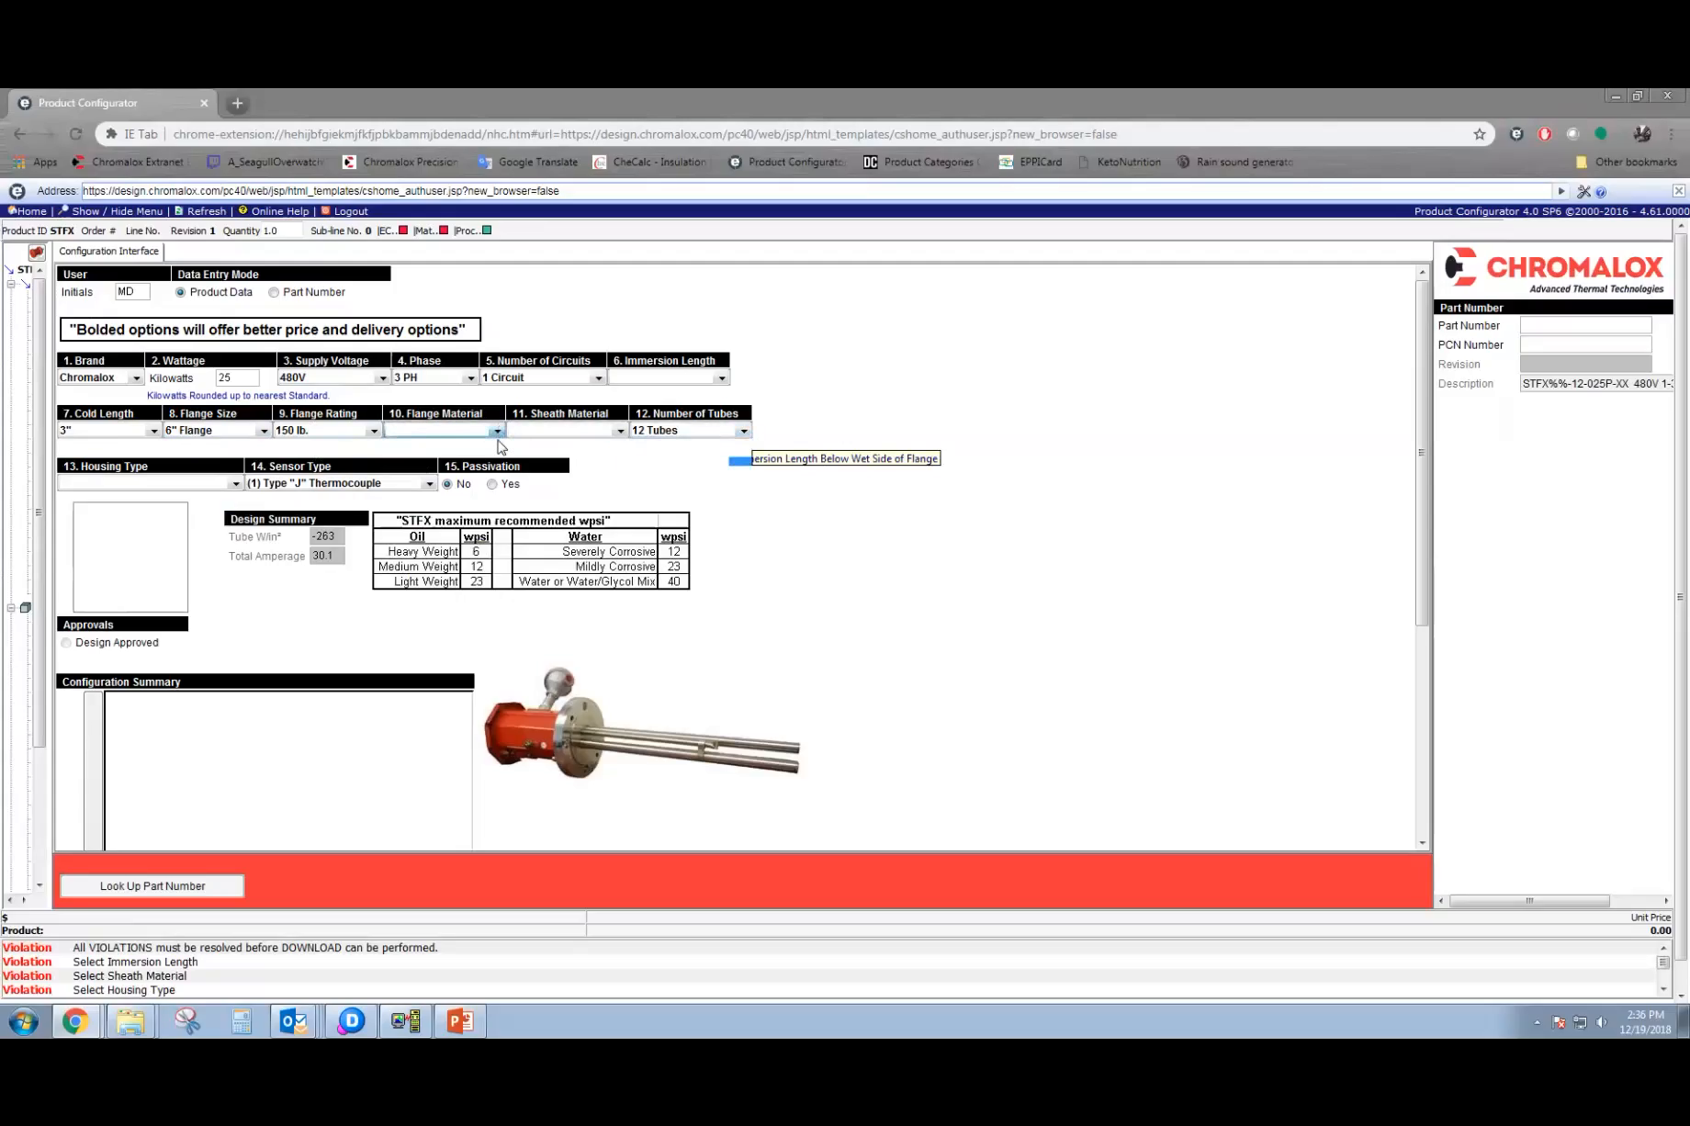
left_click(500, 433)
left_click(224, 488)
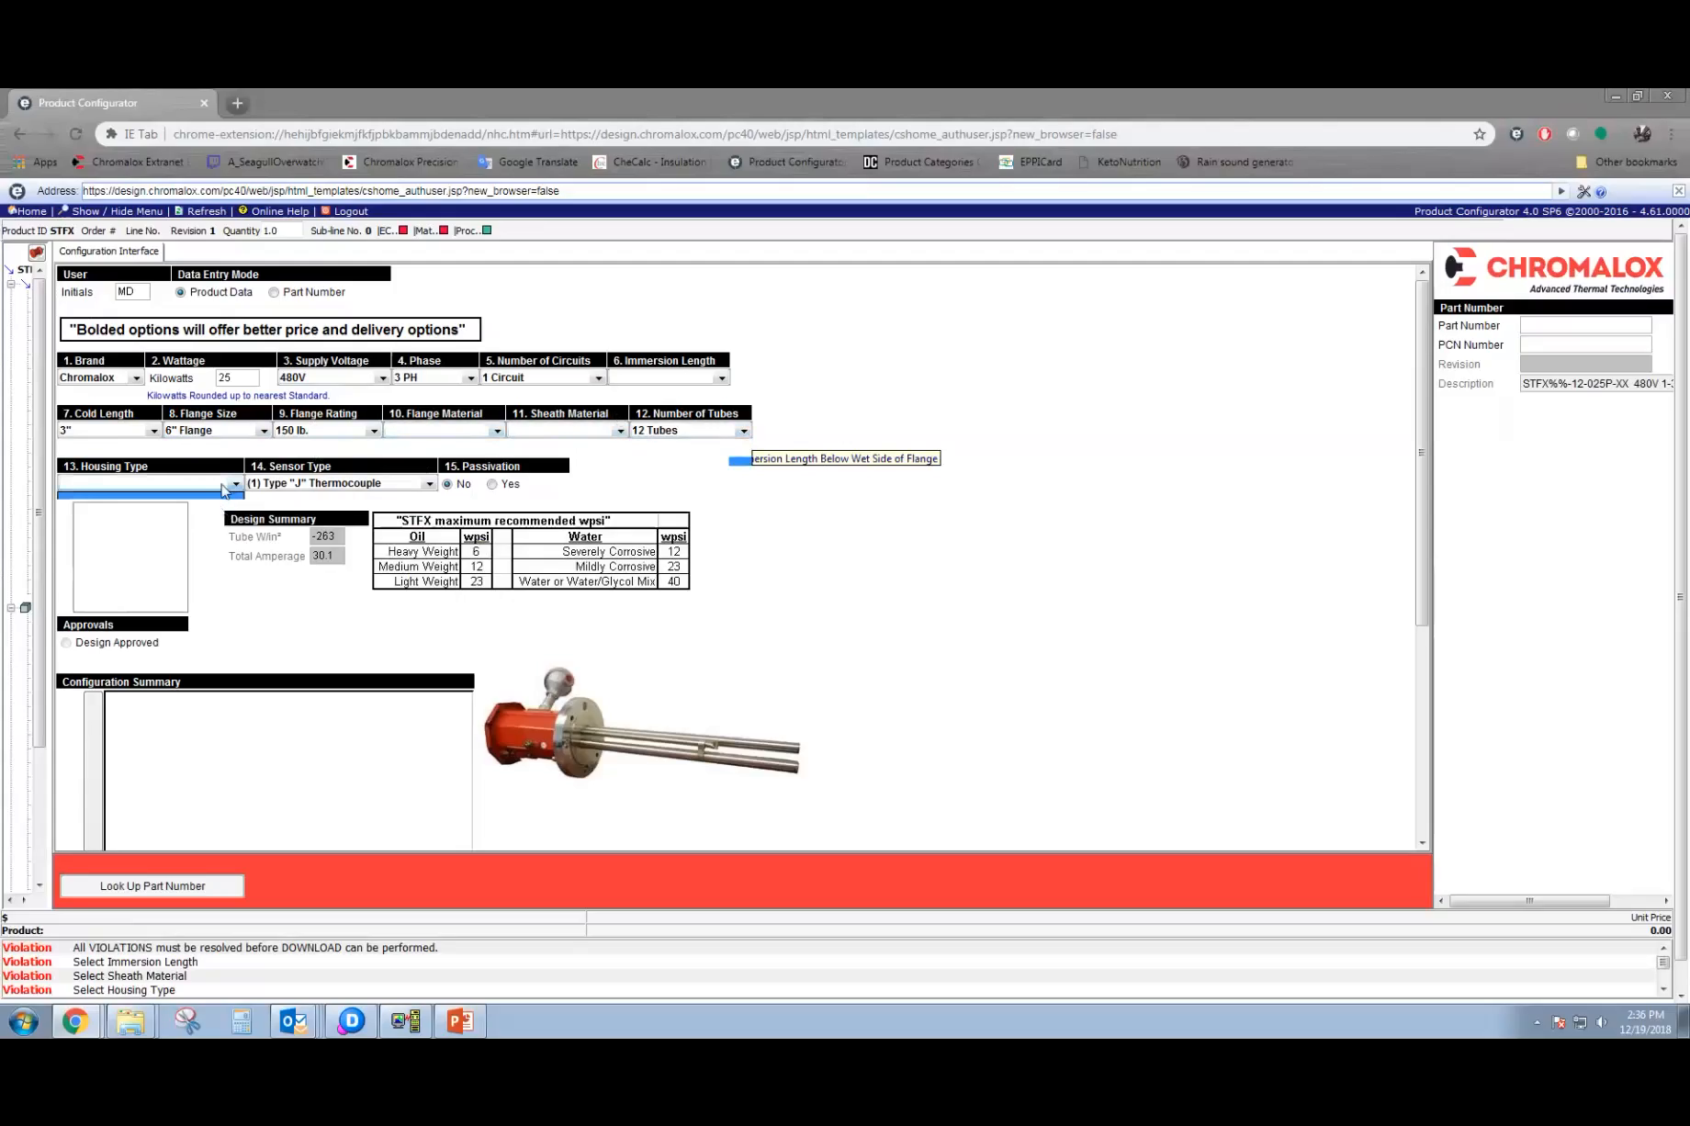
left_click(224, 488)
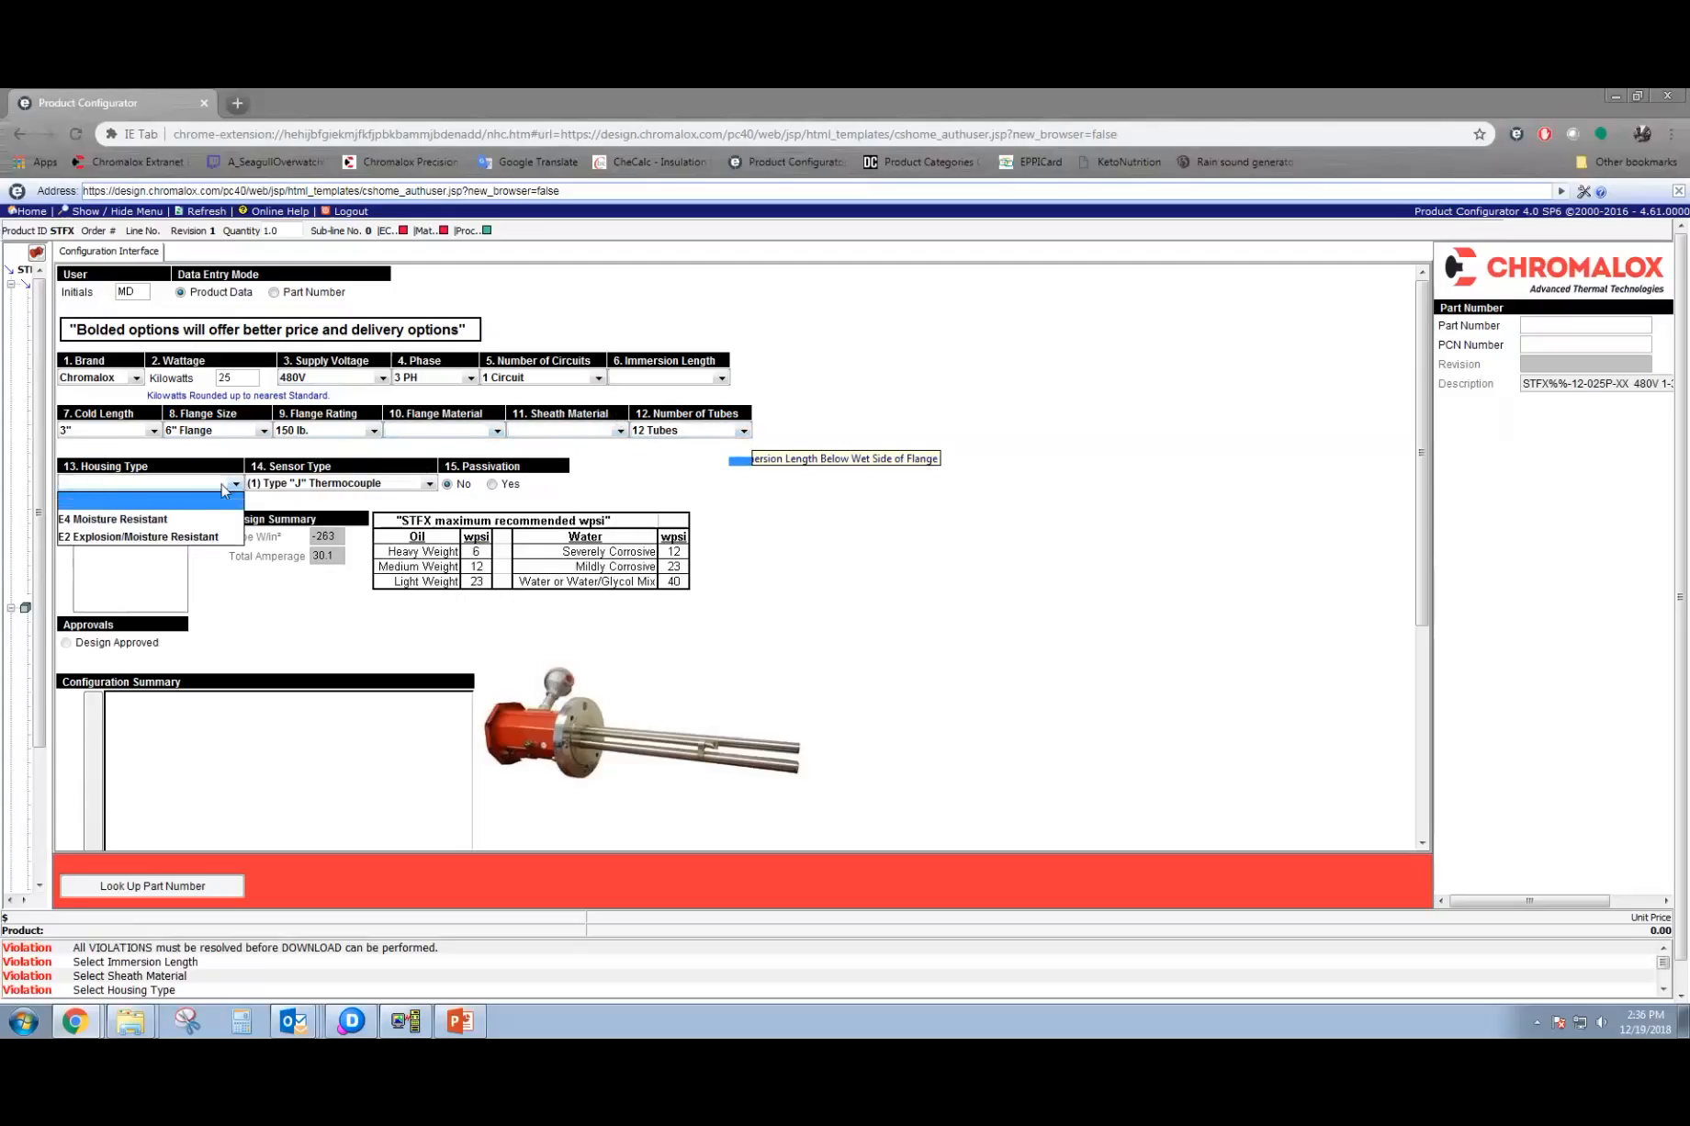
Try to choose the immersion length, flange material and cold length again, and refresh the configurator to clear the form.
left_click(639, 380)
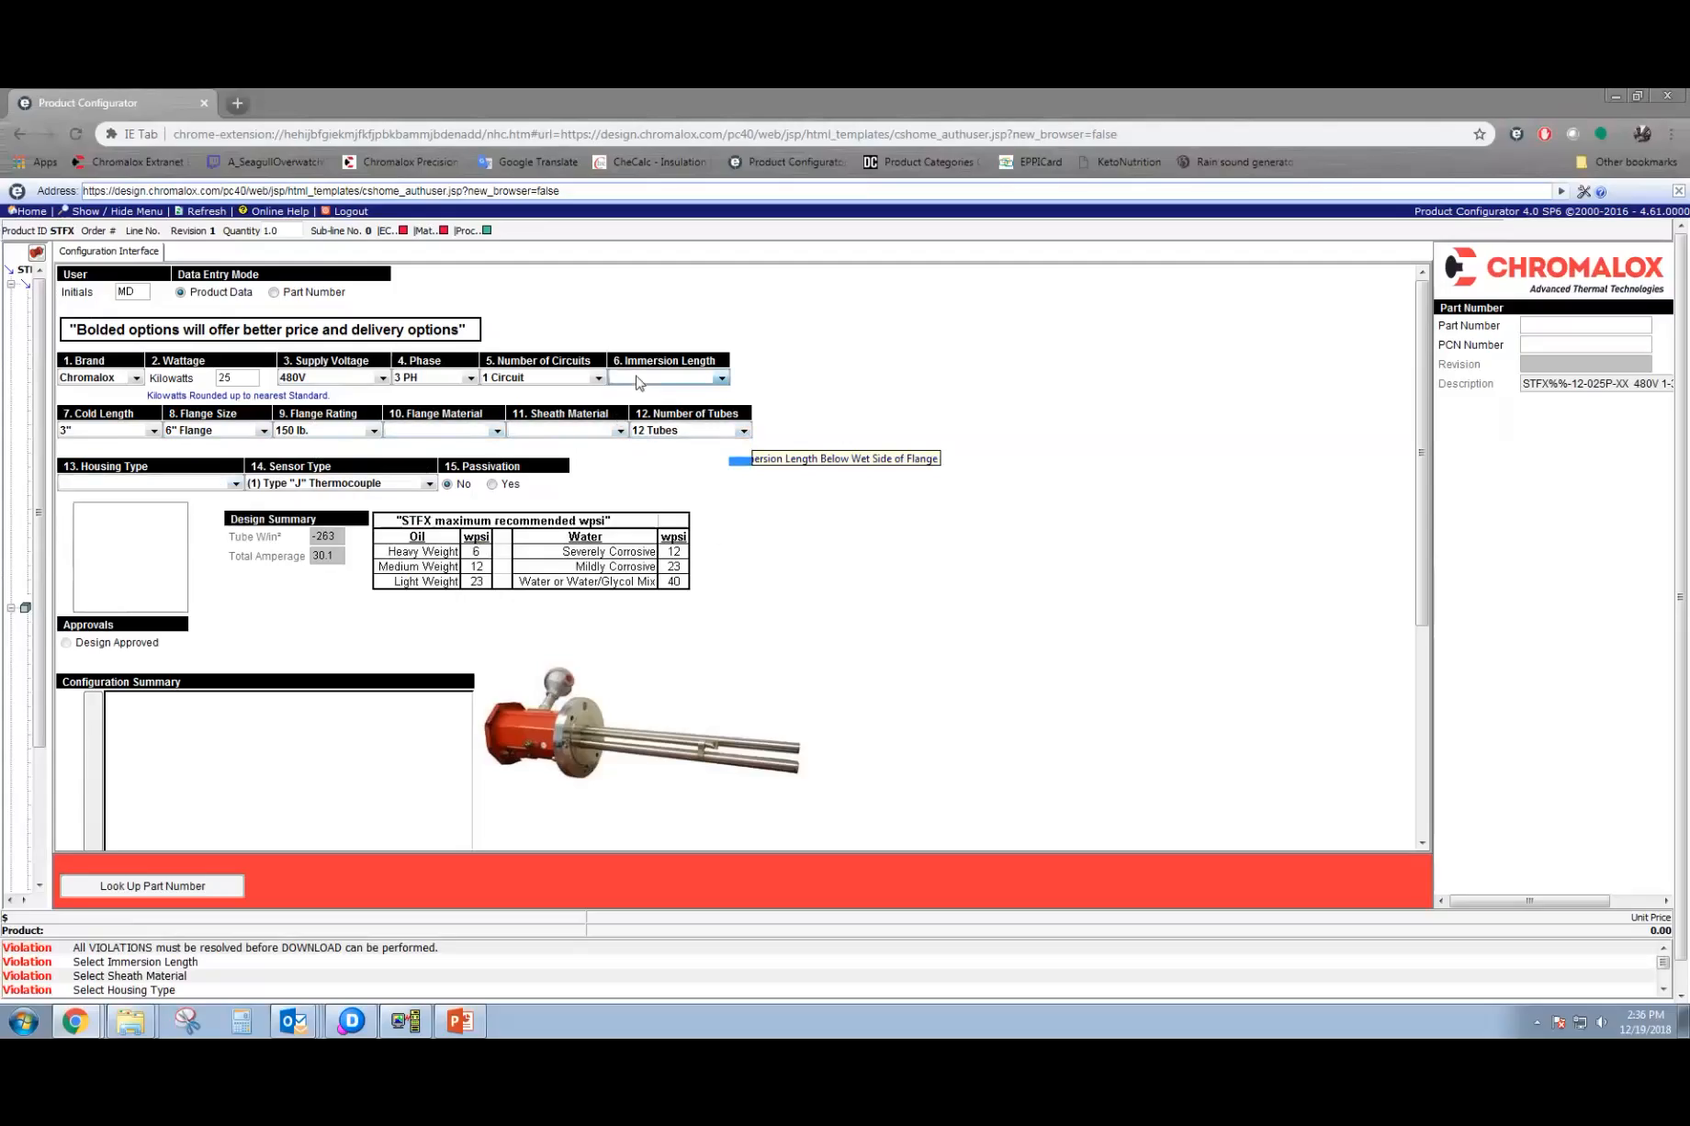
left_click(445, 431)
left_click(716, 385)
left_click(142, 434)
left_click(205, 211)
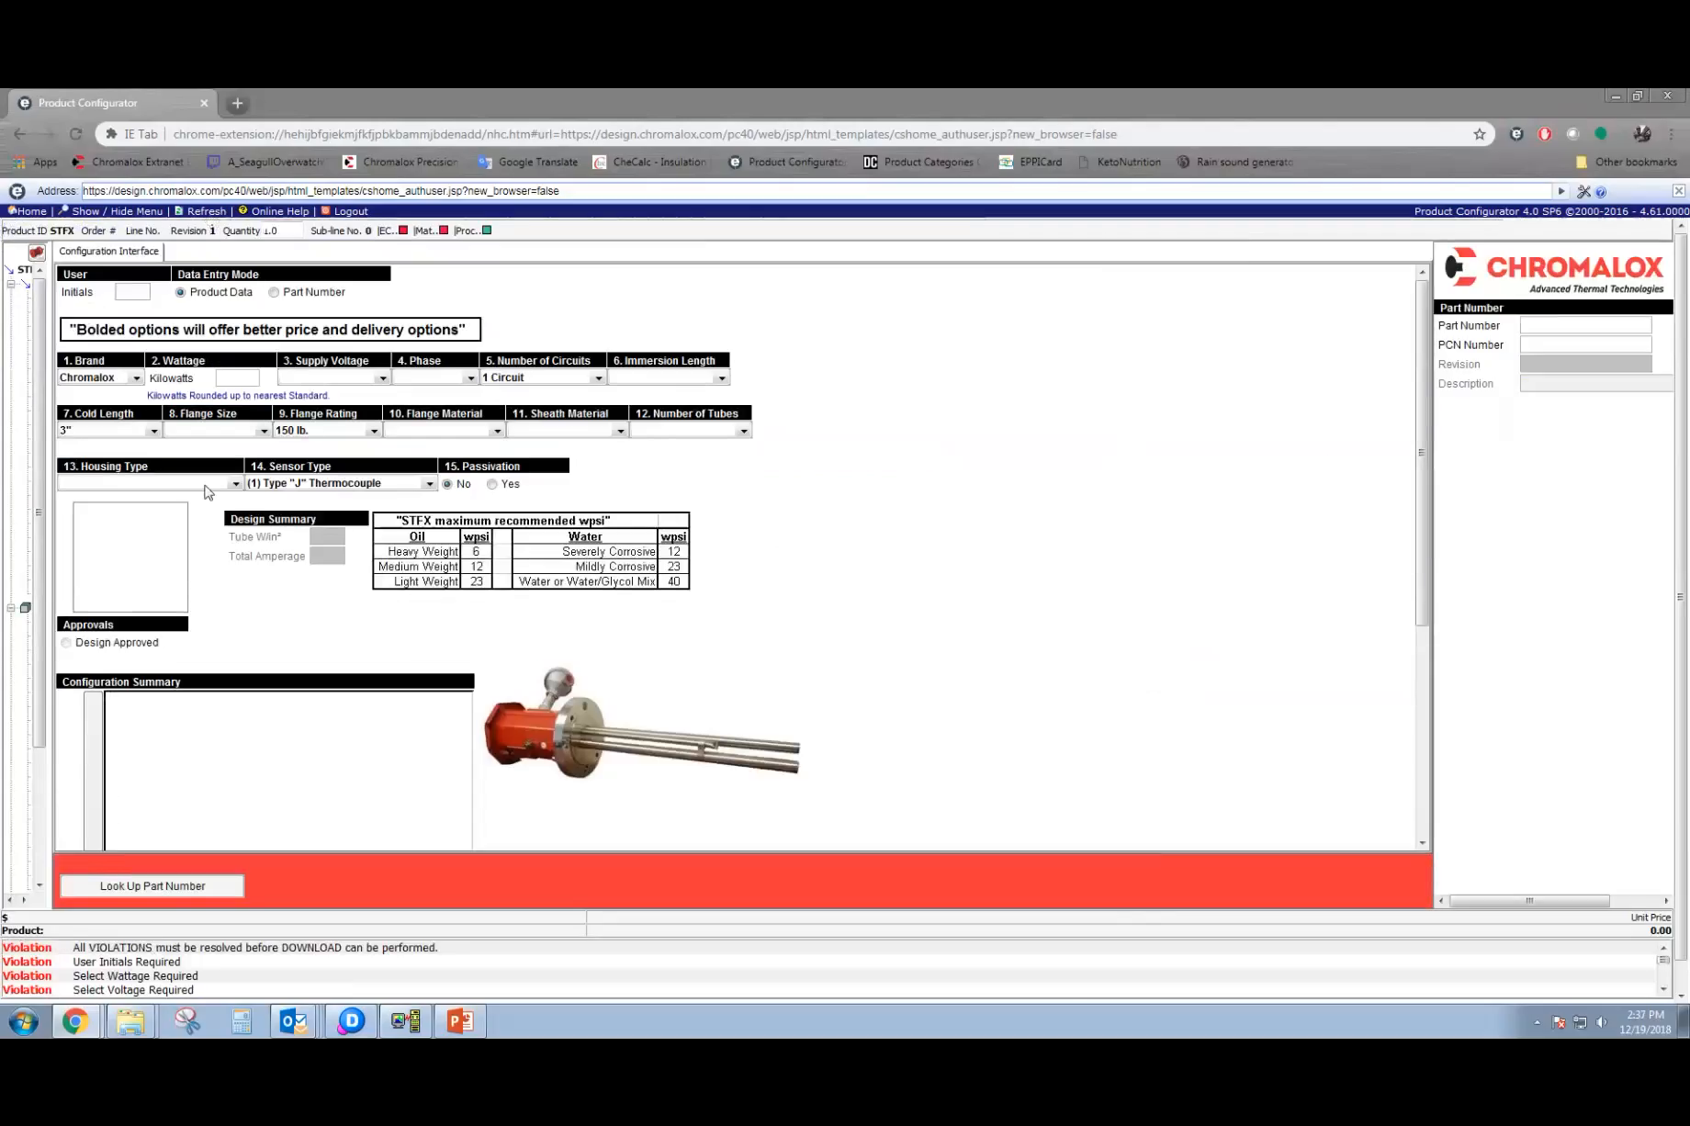
Re-enter the user's initials, 25 kilowatts and 480V in the cleared form, and try to choose the phase and immersion length.
left_click(137, 292)
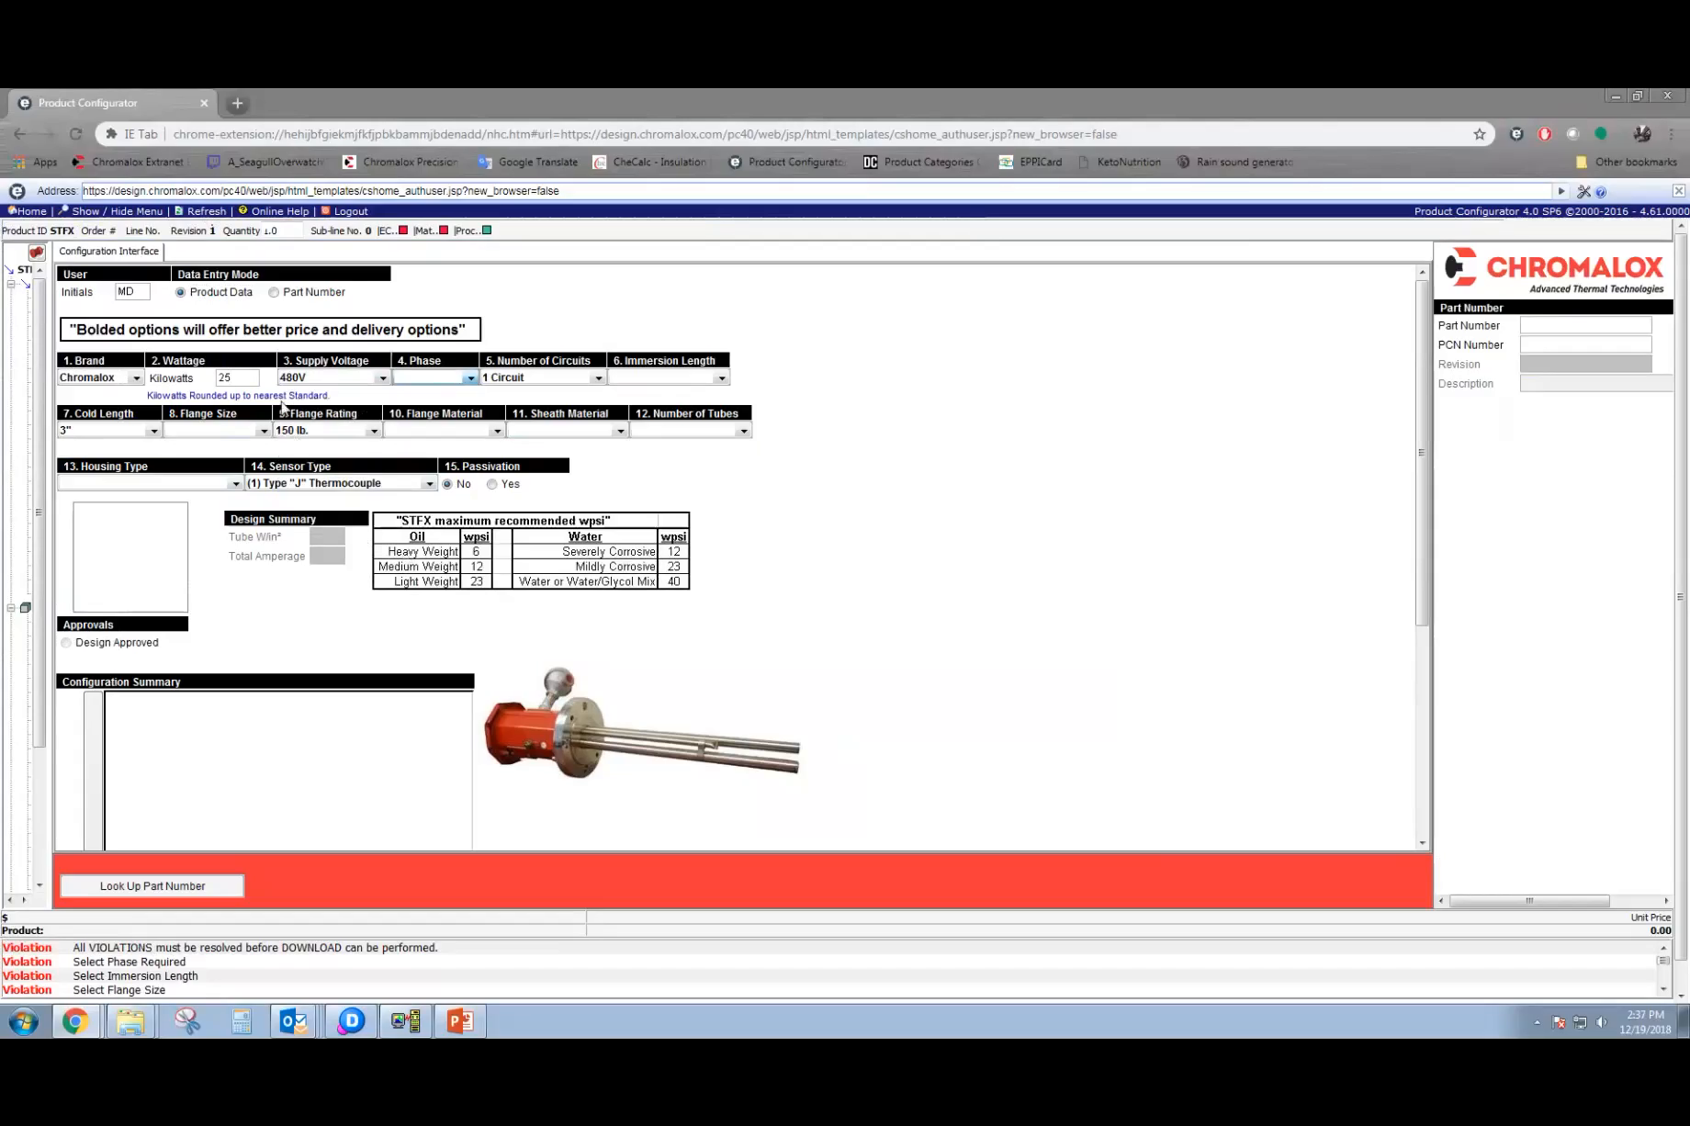
left_click(469, 379)
left_click(624, 376)
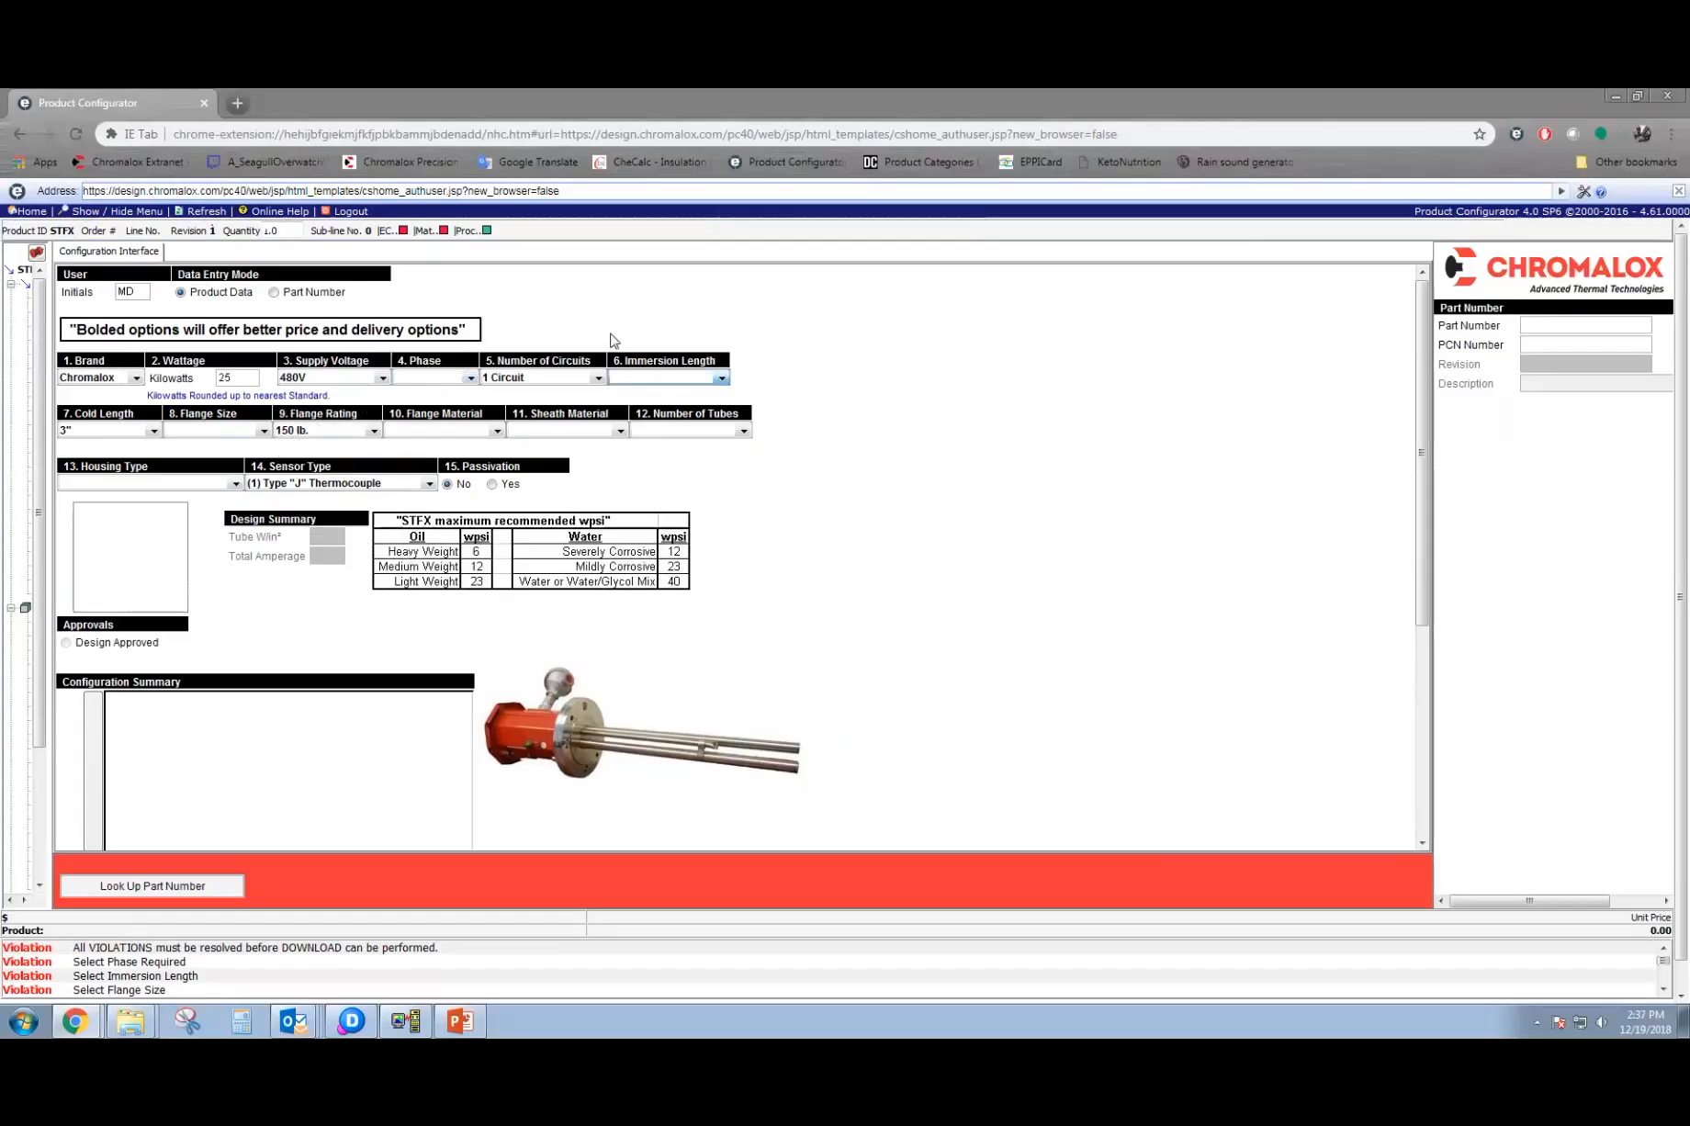